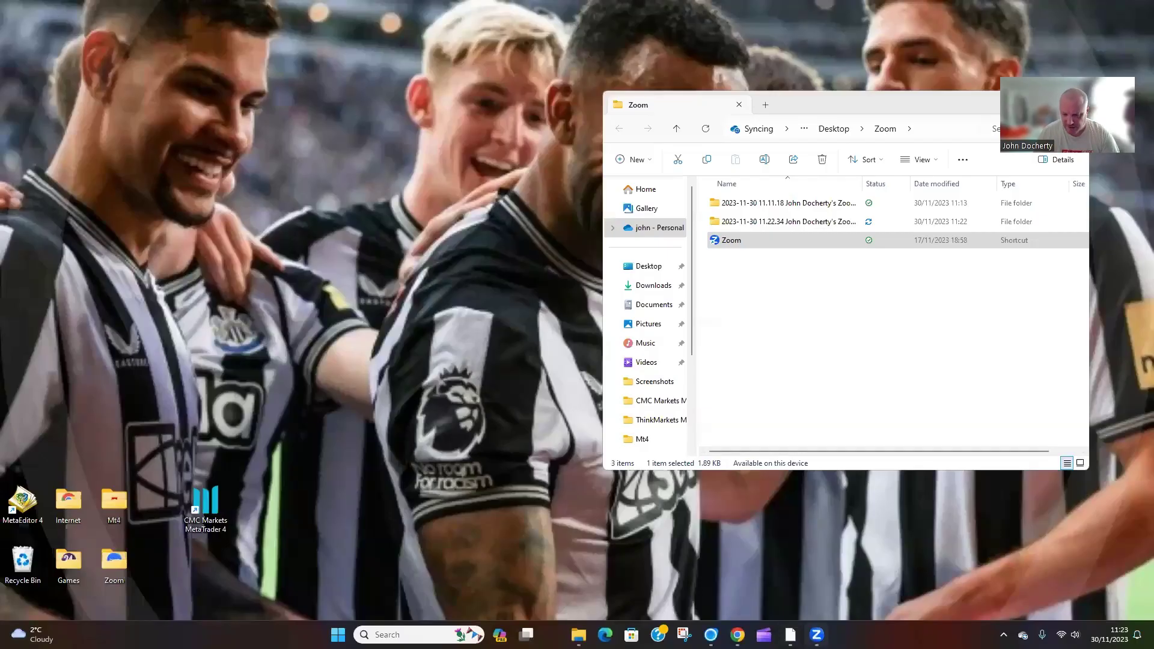
# - Switch to Chrome, load forexfiremembers.com in a new tab and open its Position Size Calculator
pyautogui.click(791, 635)
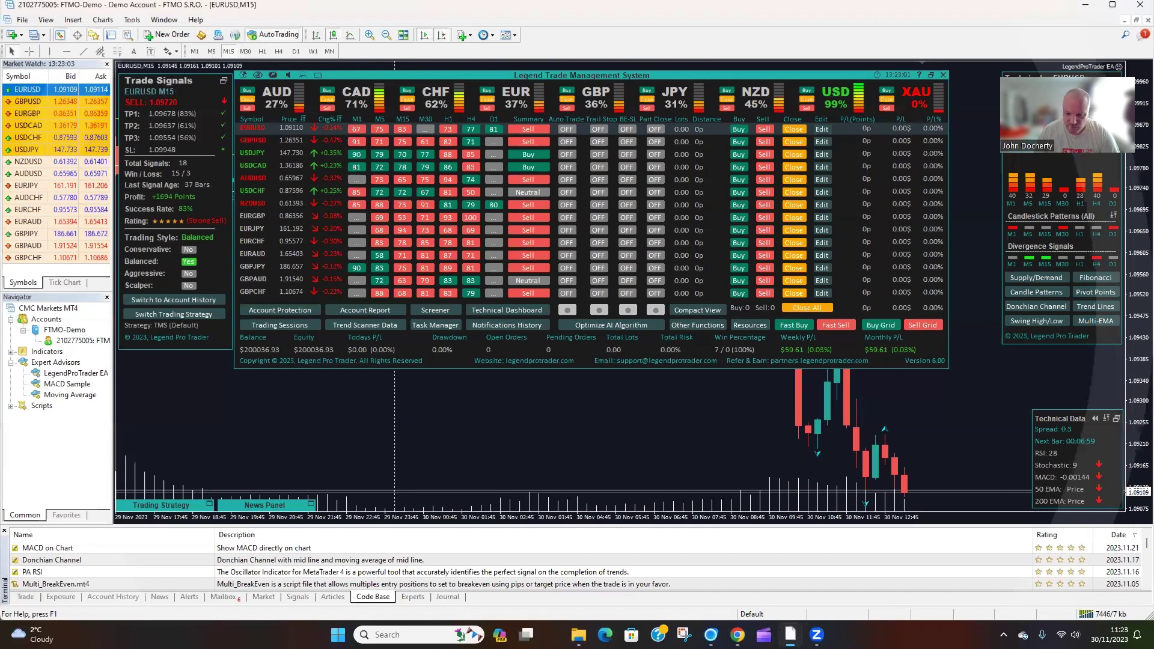
pyautogui.hotkey('alt', 'Tab')
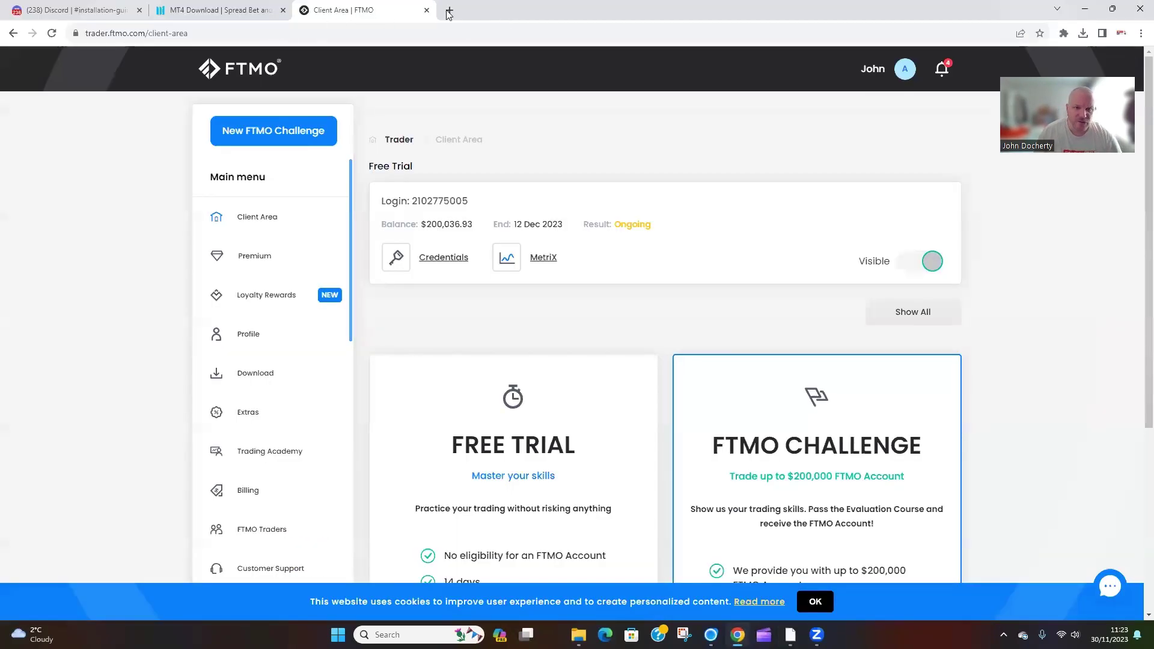
pyautogui.hotkey('ctrl', 'l')
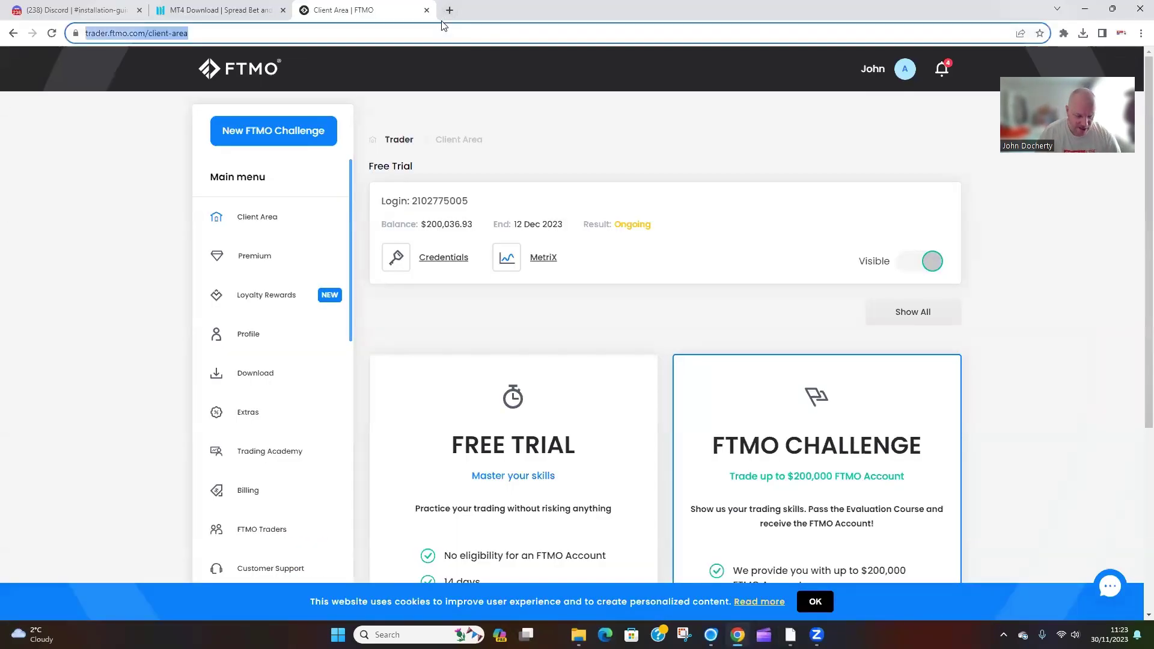
pyautogui.click(450, 10)
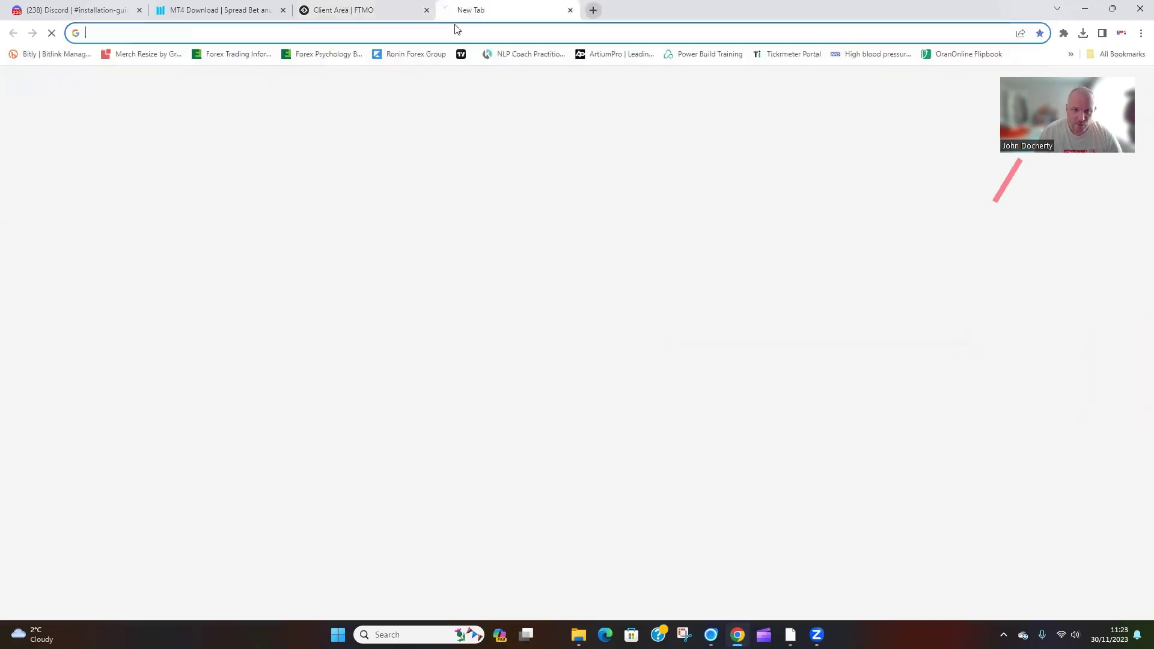
pyautogui.click(482, 27)
pyautogui.write('forexfiremembers.com')
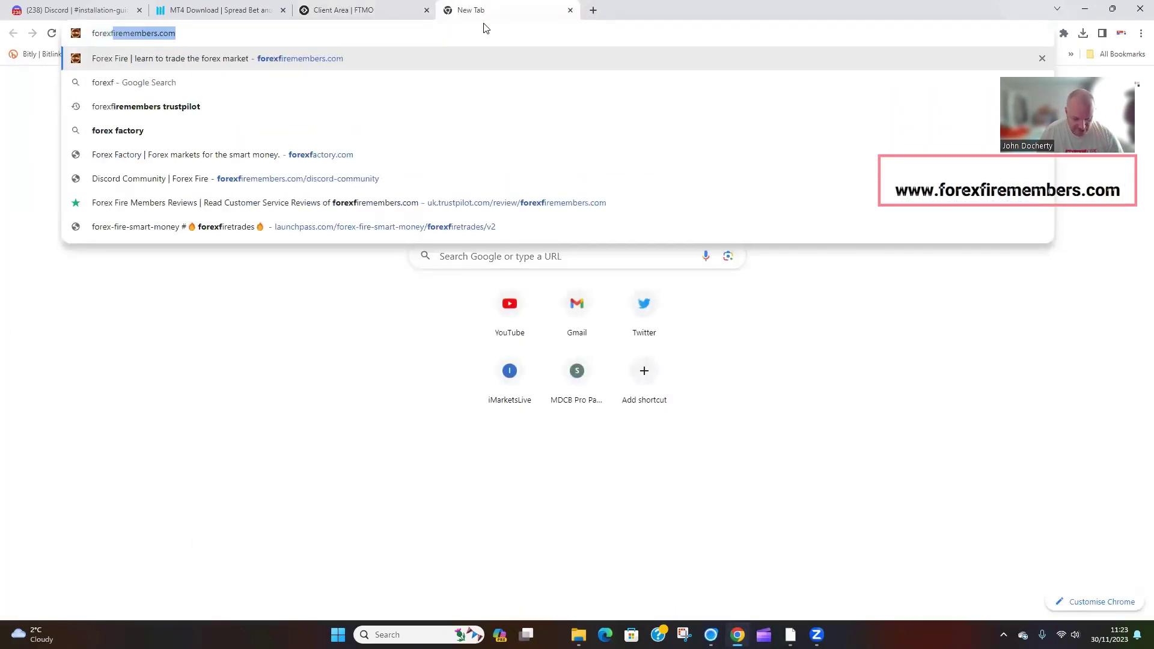
pyautogui.press('Return')
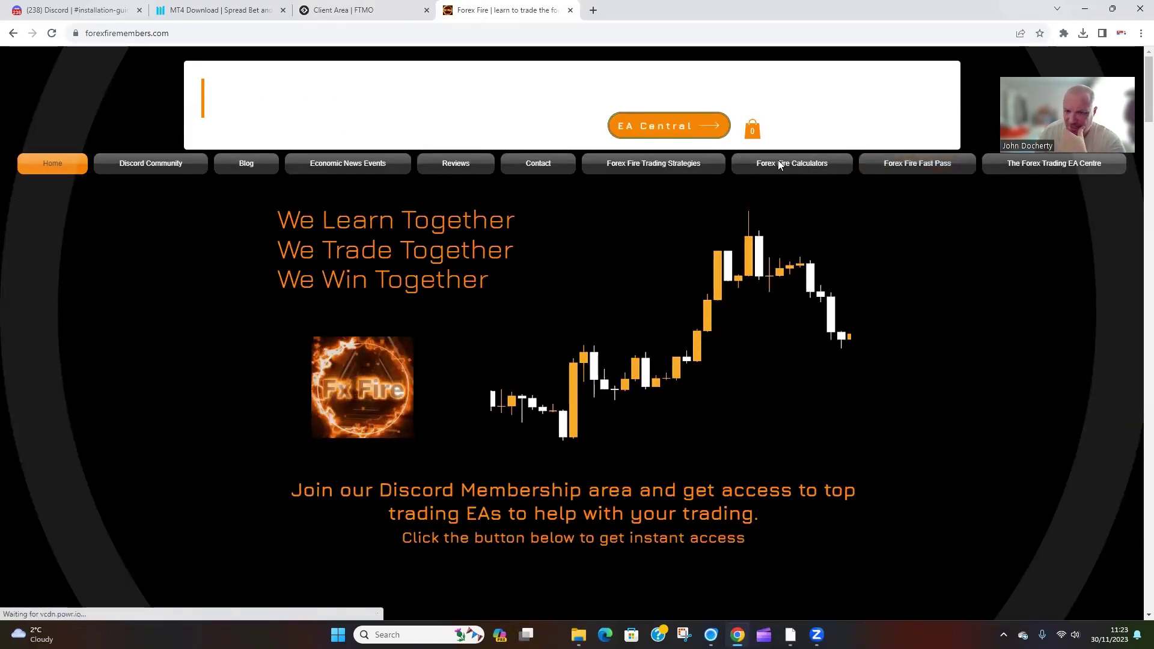
pyautogui.moveTo(777, 158)
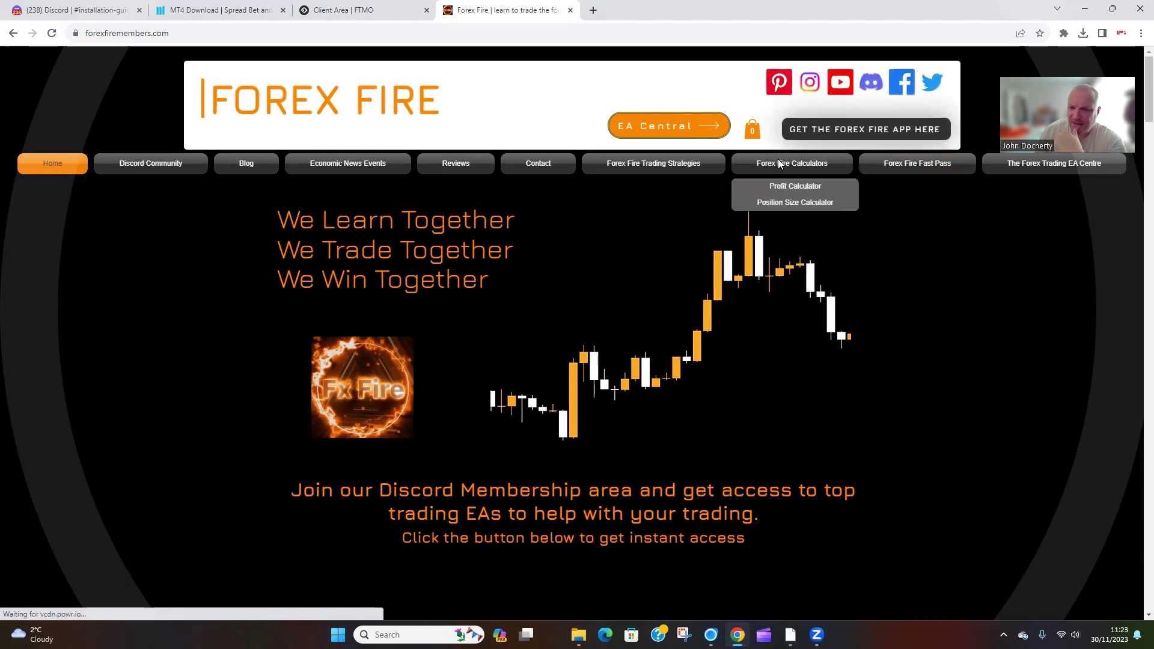
pyautogui.click(805, 204)
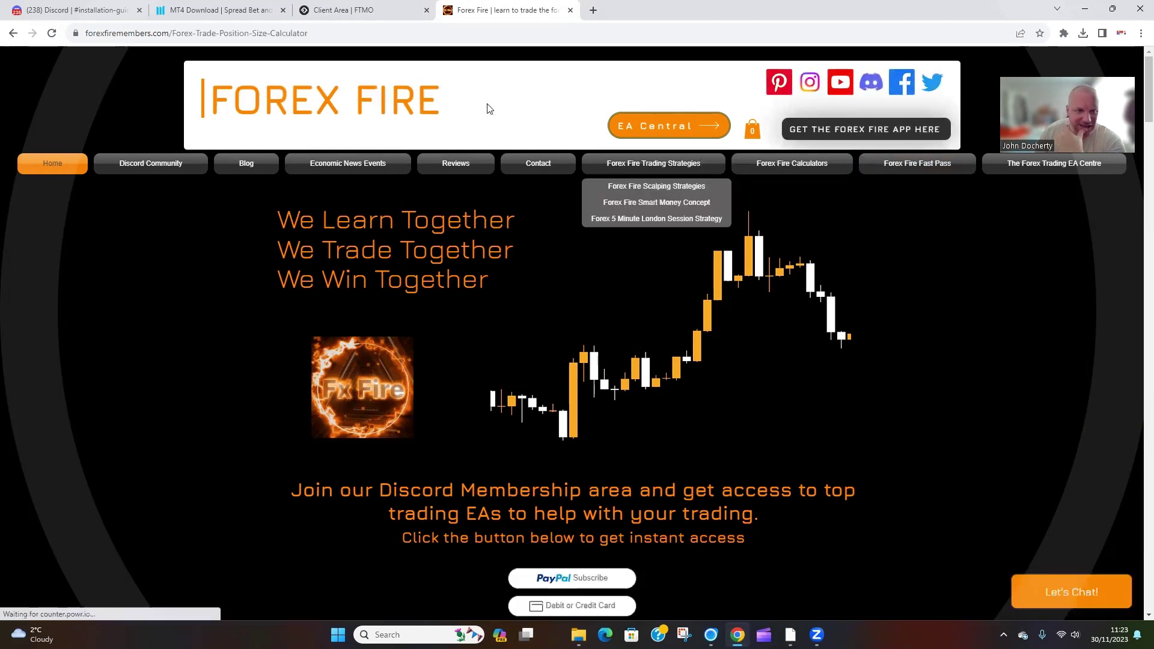
# - Open the free trial's Account MetriX from the FTMO client area and adjust the zoom of the Current Results chart
pyautogui.click(387, 11)
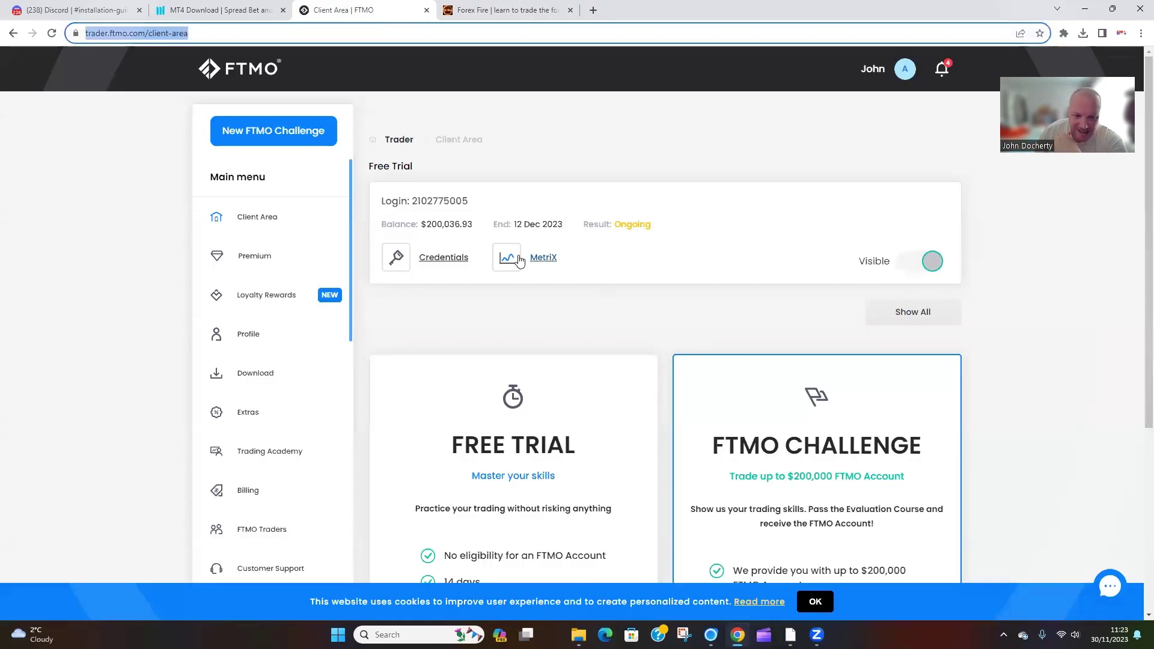
pyautogui.click(542, 259)
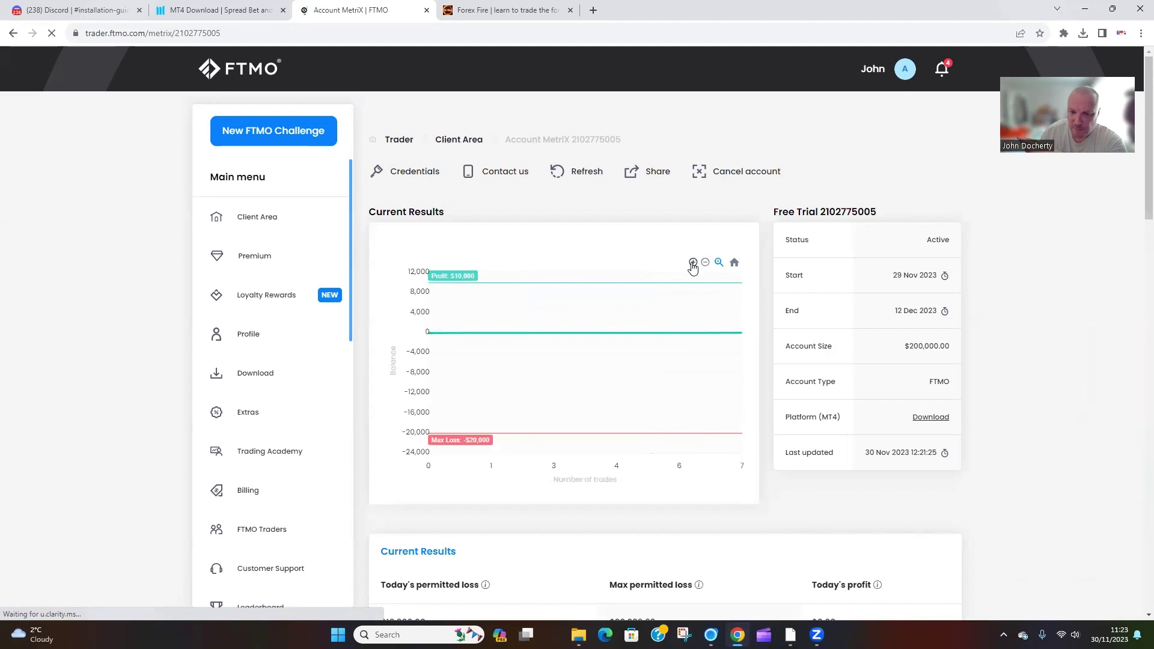
pyautogui.click(693, 263)
pyautogui.click(706, 264)
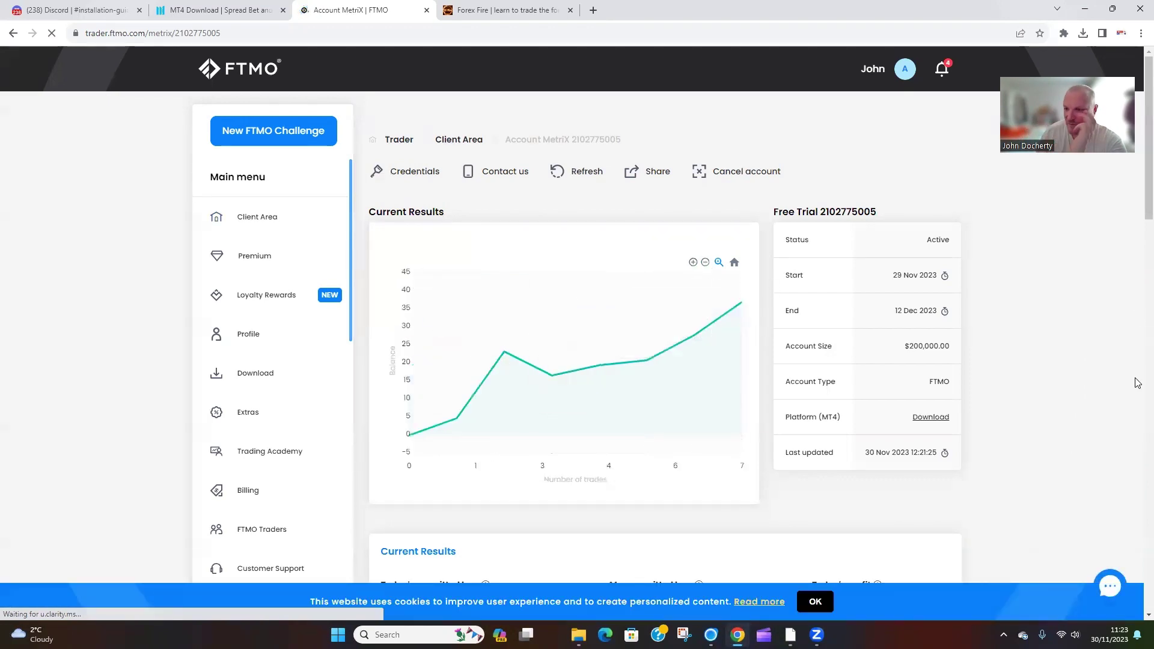
# - Review the account's current results, trading objectives, statistics and closed trades in the Trading Journal
pyautogui.scroll(-1, 990, 281)
pyautogui.scroll(-3, 891, 341)
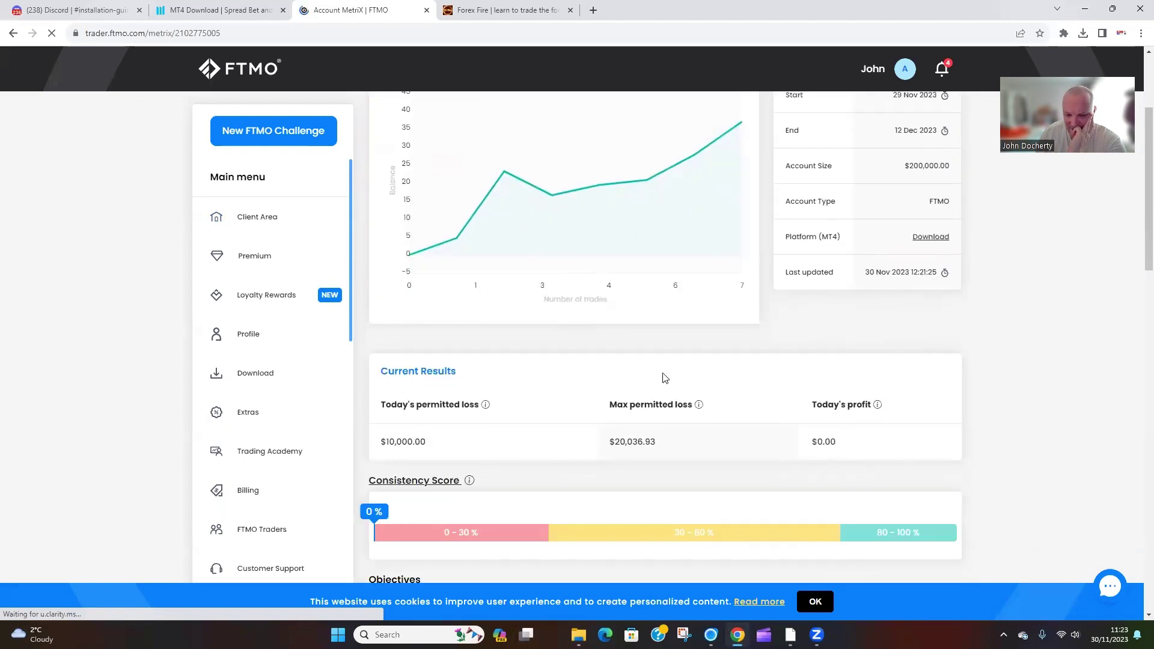
pyautogui.scroll(-3, 459, 400)
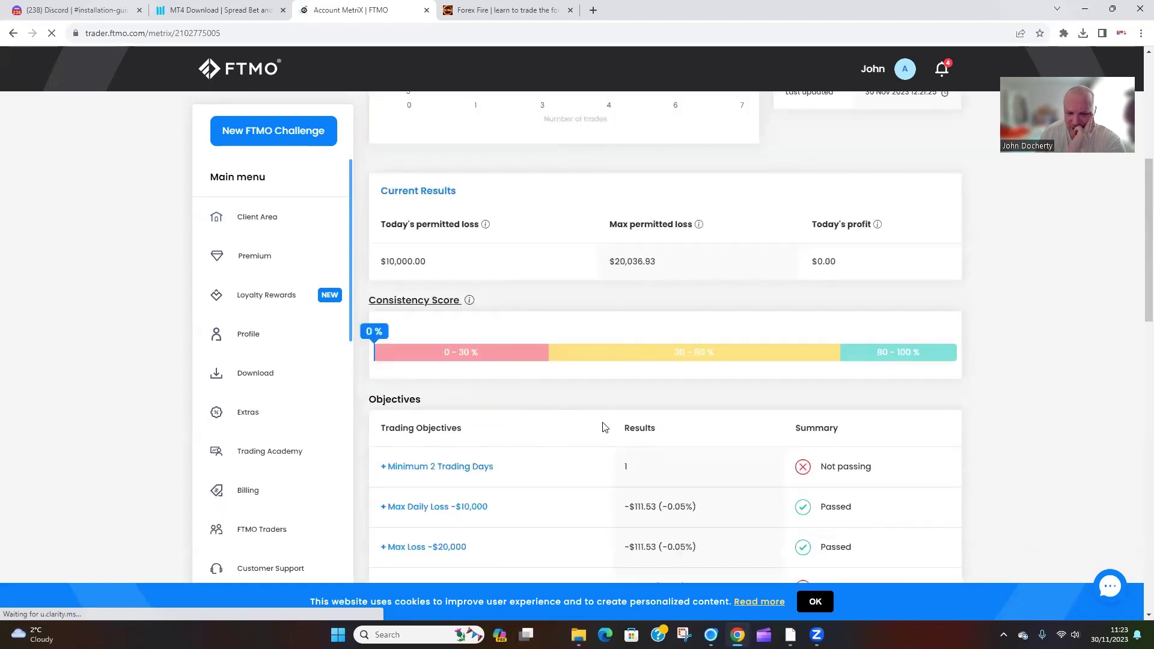
pyautogui.scroll(-1, 603, 426)
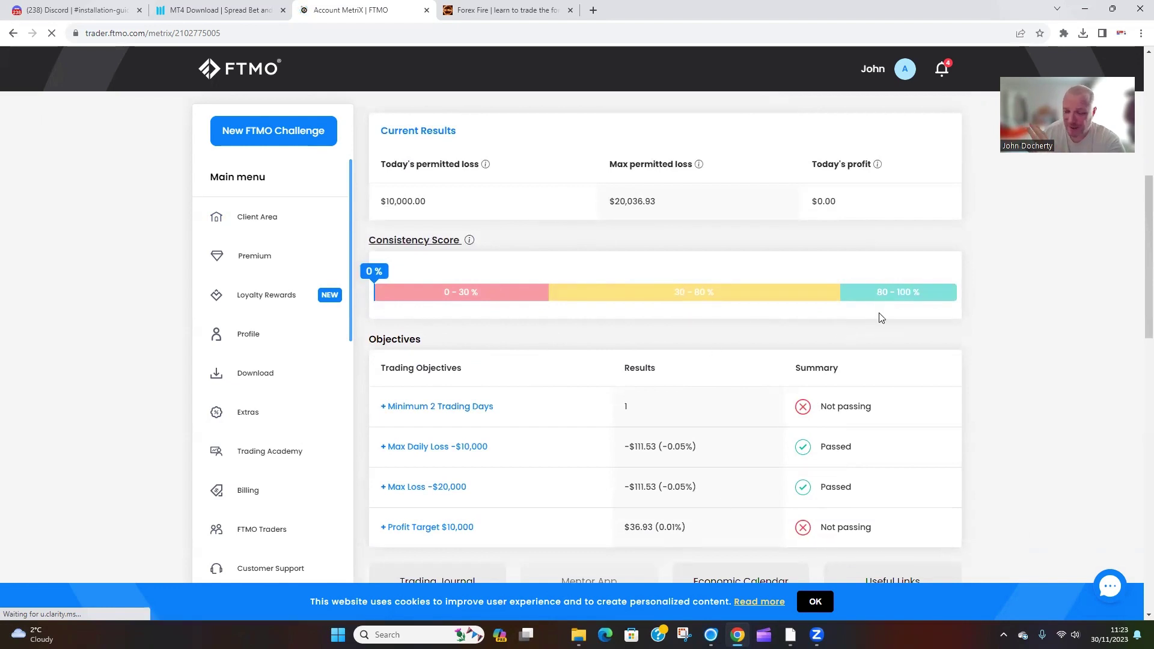
pyautogui.scroll(-2, 775, 398)
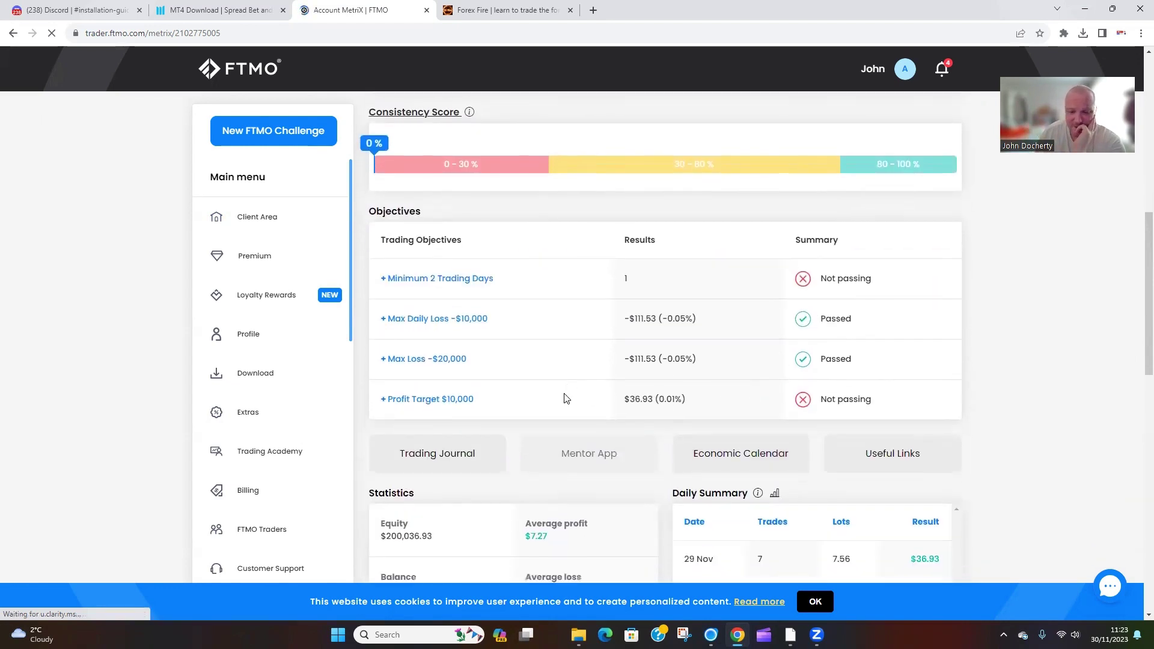
pyautogui.scroll(-2, 565, 398)
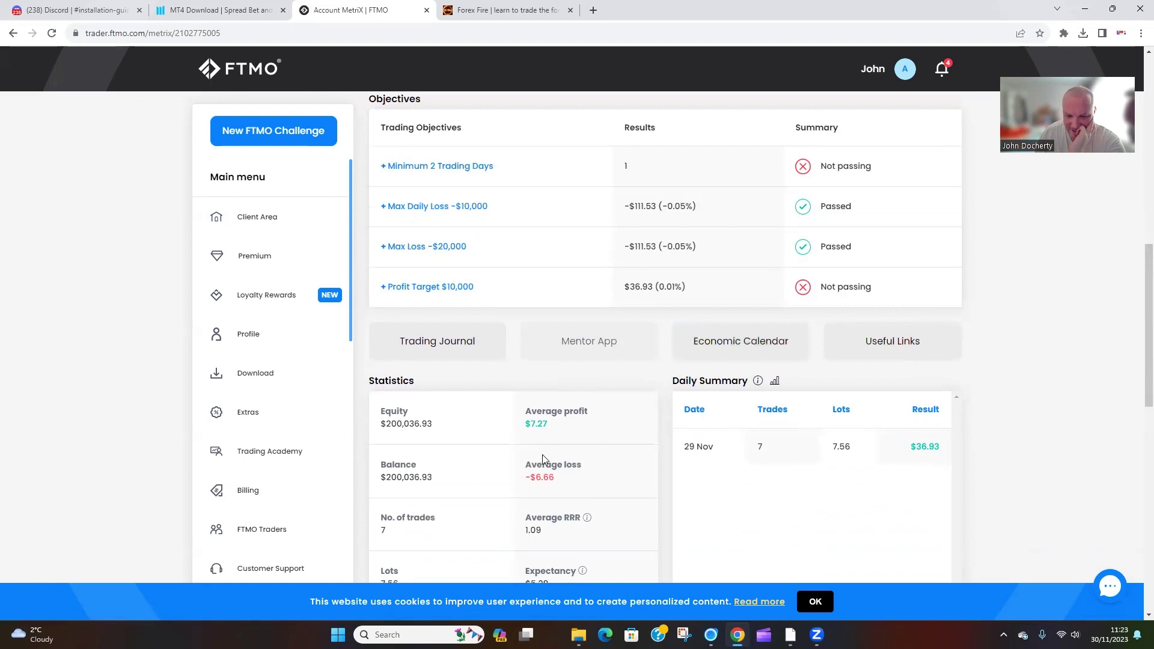
pyautogui.scroll(-1, 542, 455)
pyautogui.scroll(-2, 601, 468)
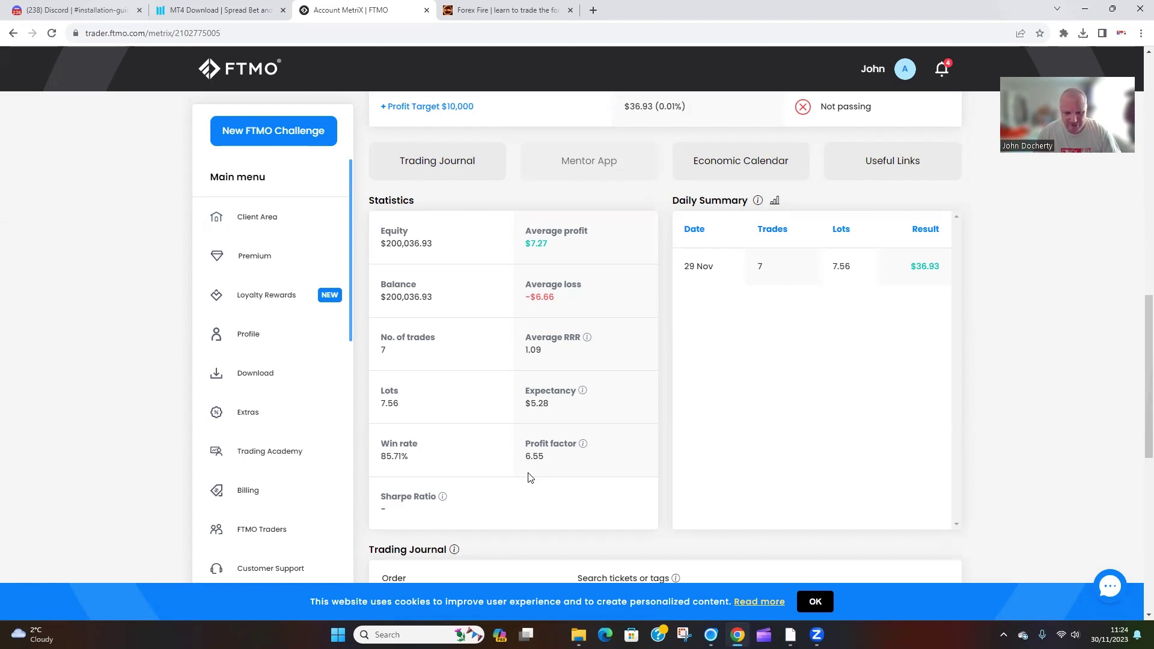
pyautogui.scroll(-9, 527, 477)
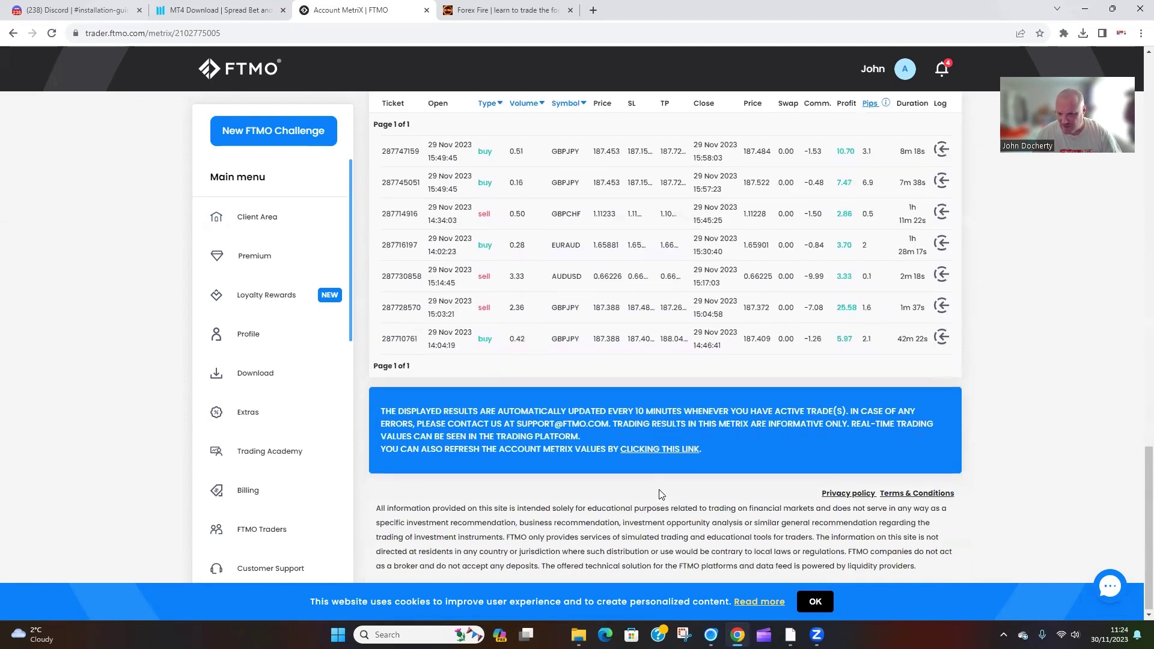
pyautogui.scroll(5, 676, 461)
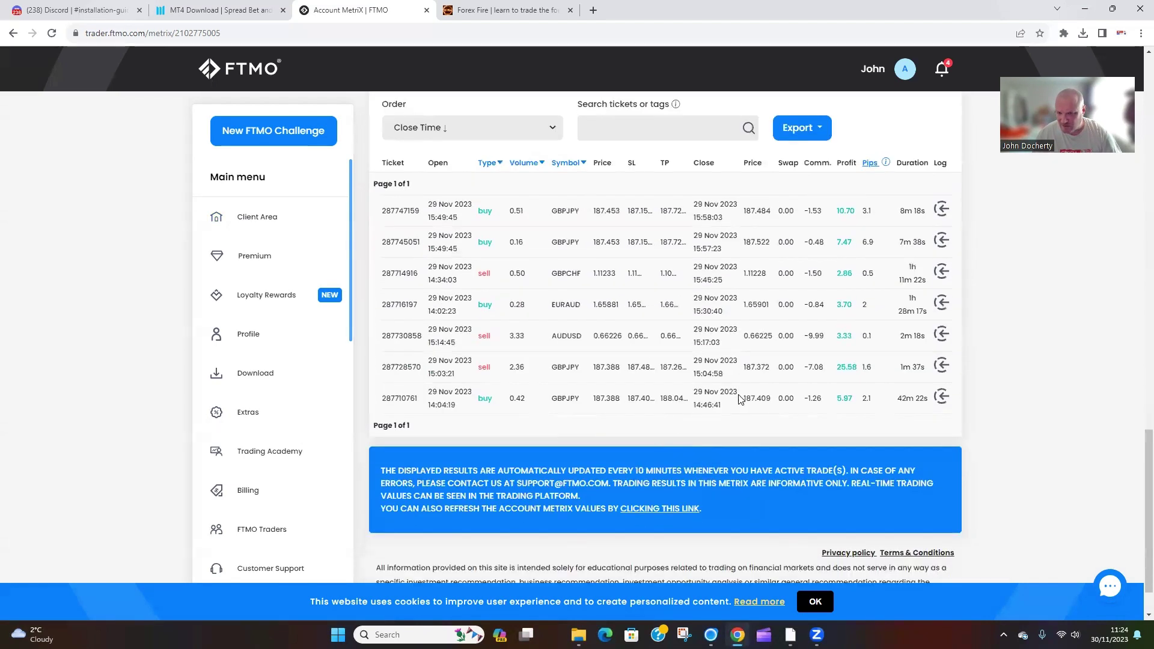
pyautogui.scroll(-3, 725, 406)
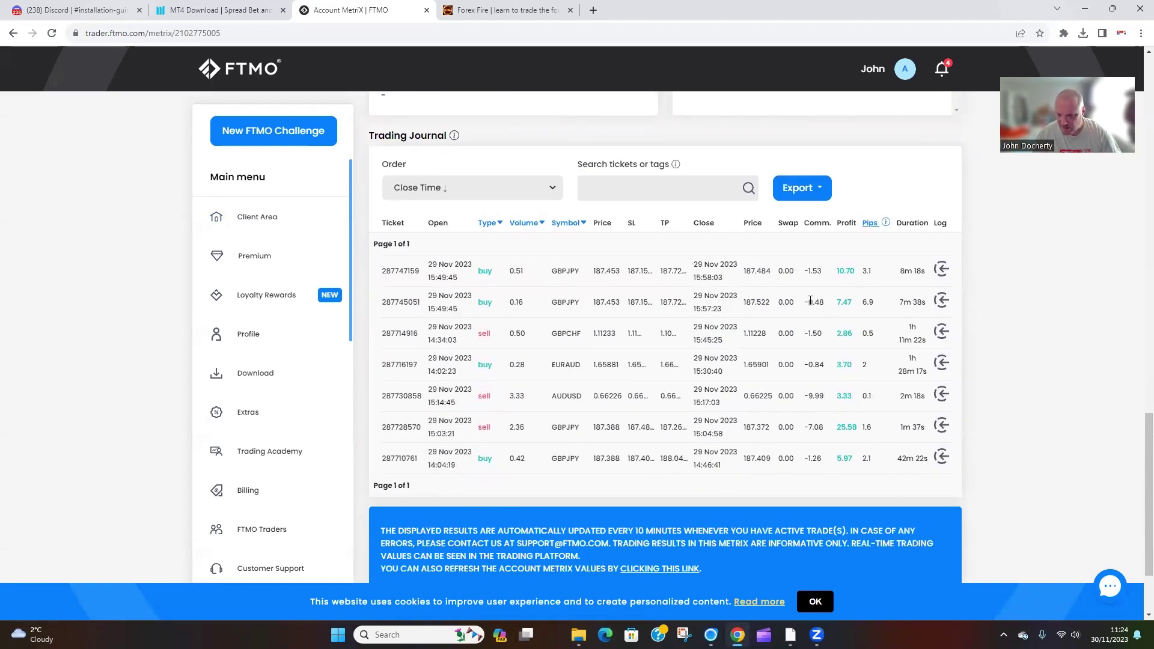
pyautogui.scroll(4, 664, 407)
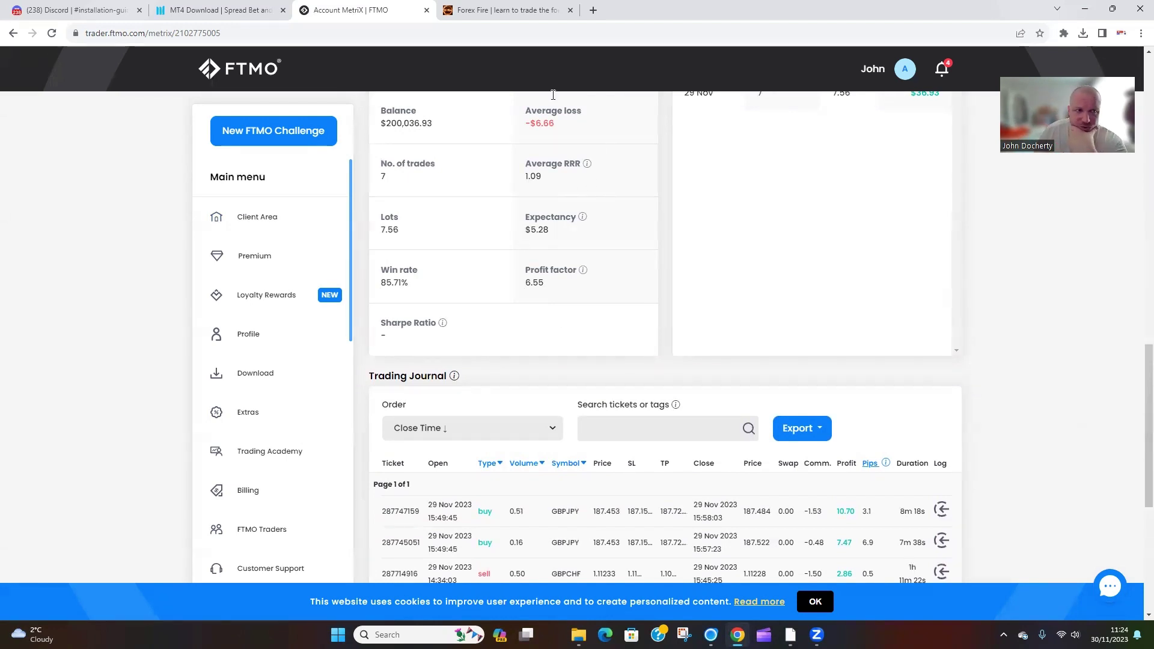
# - Switch to MetaTrader 4, show the open trades list and view the M15 signals for EURJPY and EURUSD
pyautogui.click(1085, 9)
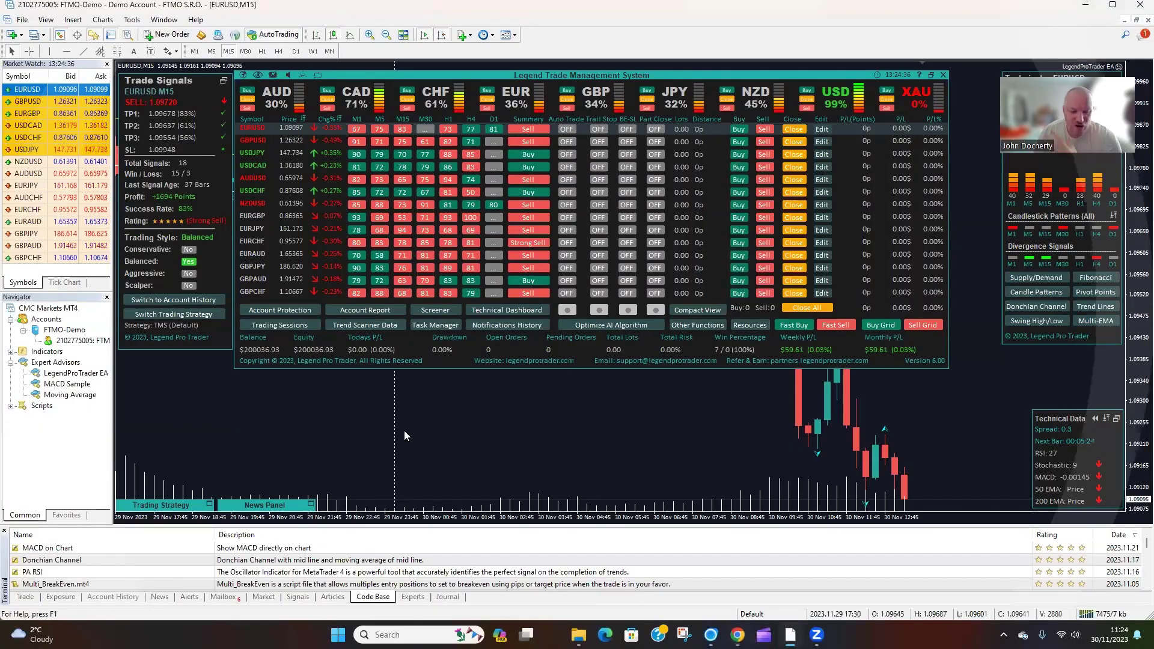
pyautogui.click(28, 598)
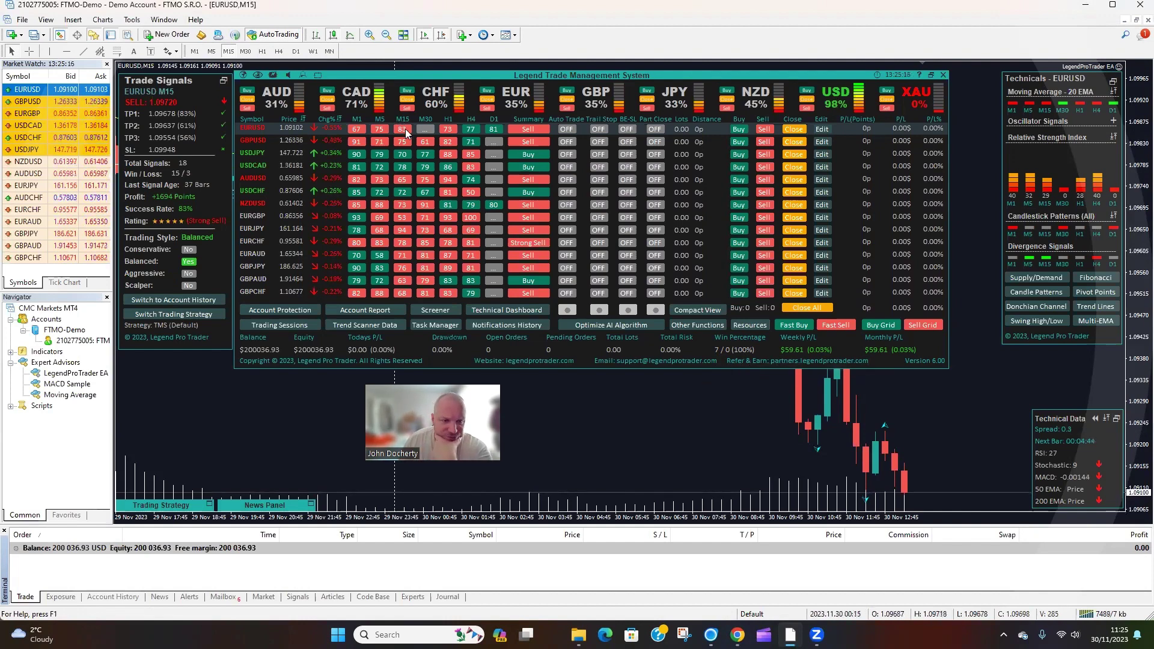
pyautogui.click(404, 229)
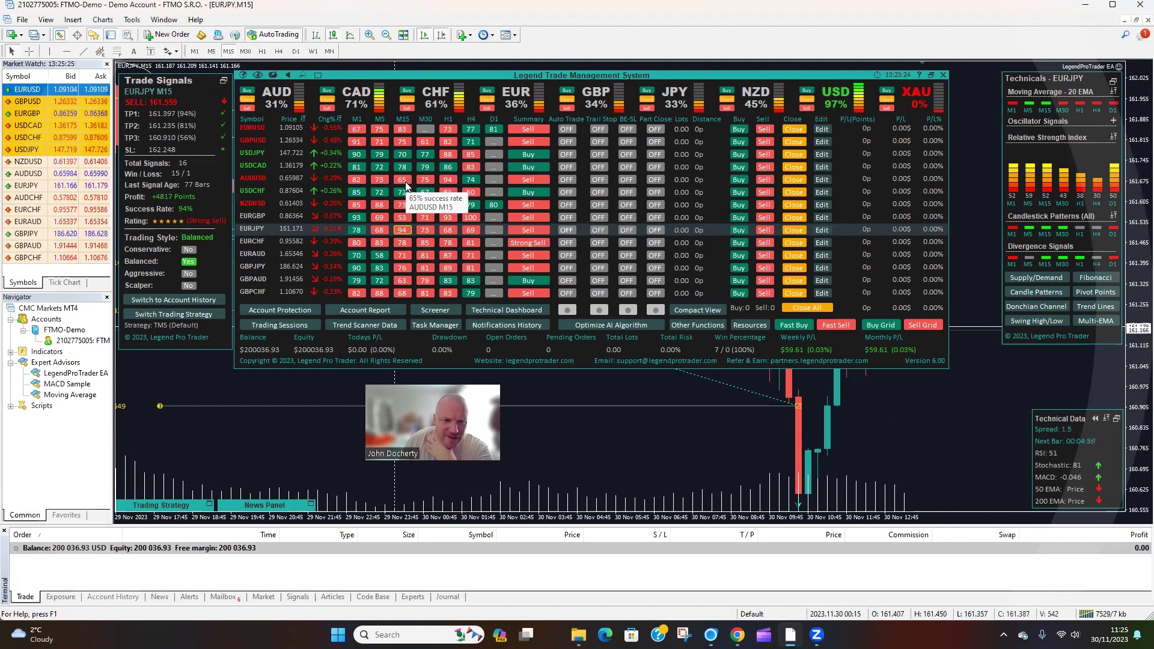
pyautogui.click(403, 128)
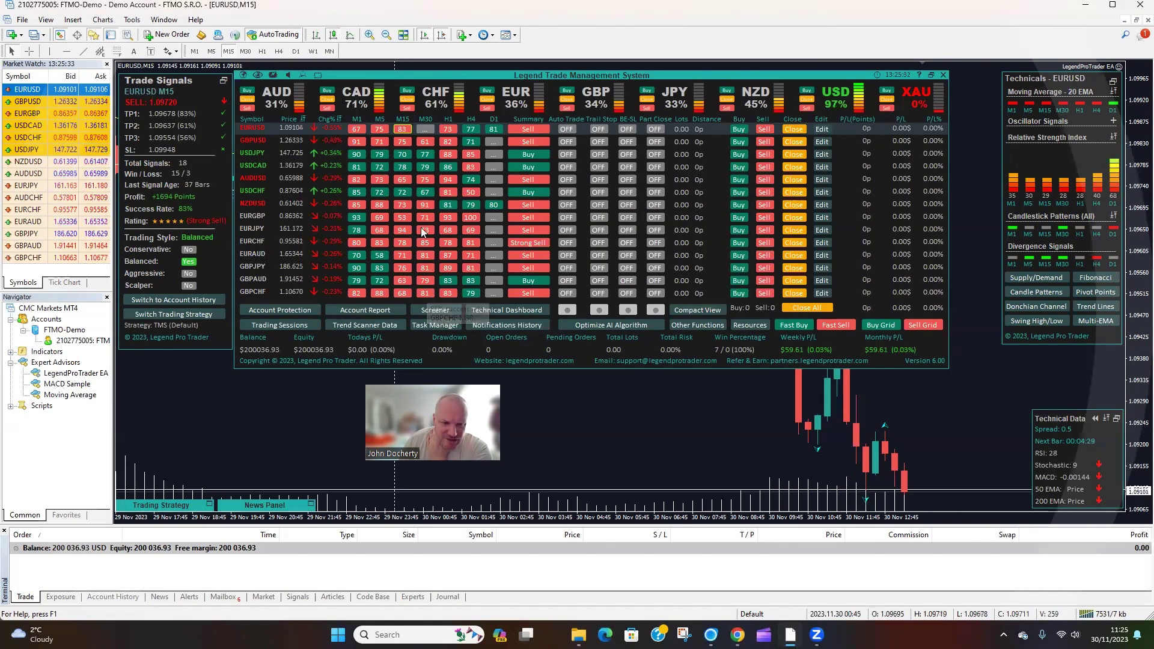
# - Load the NZDUSD M30 signal and open a pending sell order targeting TP3
pyautogui.click(427, 205)
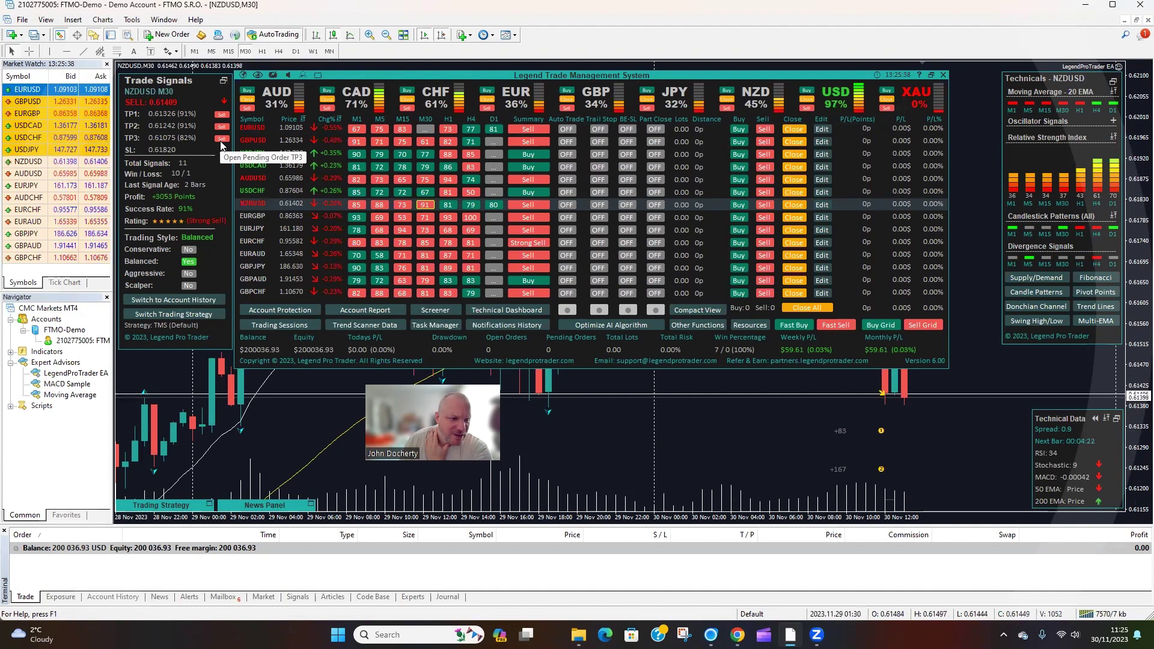
pyautogui.click(222, 139)
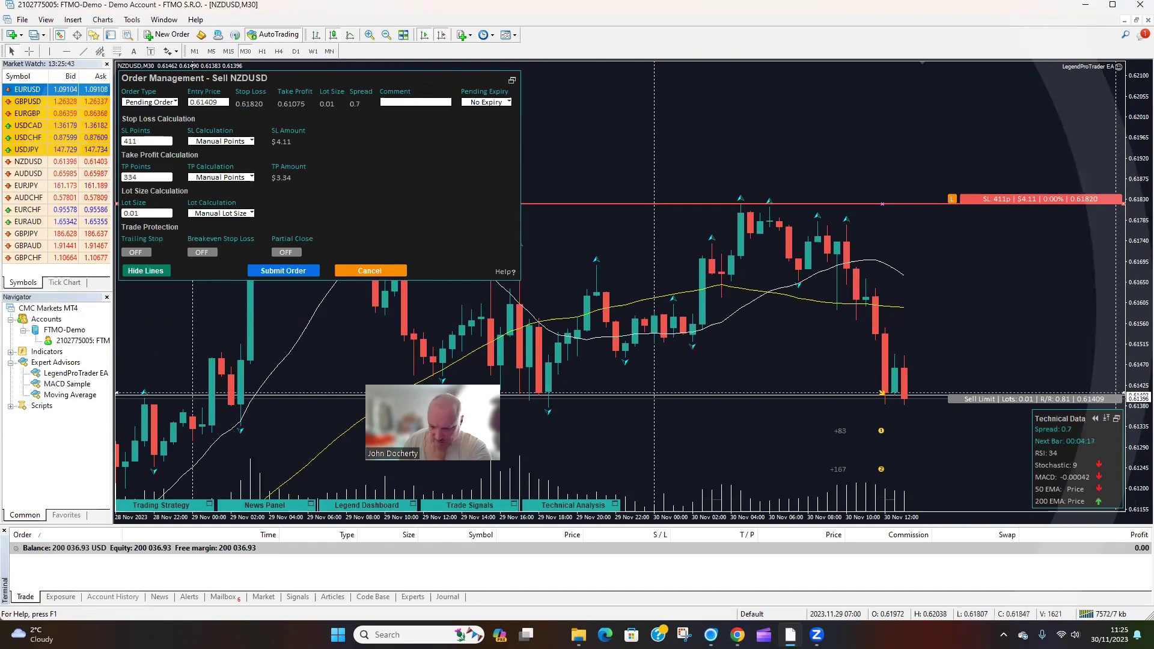
# - Switch to Chrome and look through the FTMO Account MetriX results, objectives and statistics for the current account balance
pyautogui.click(737, 634)
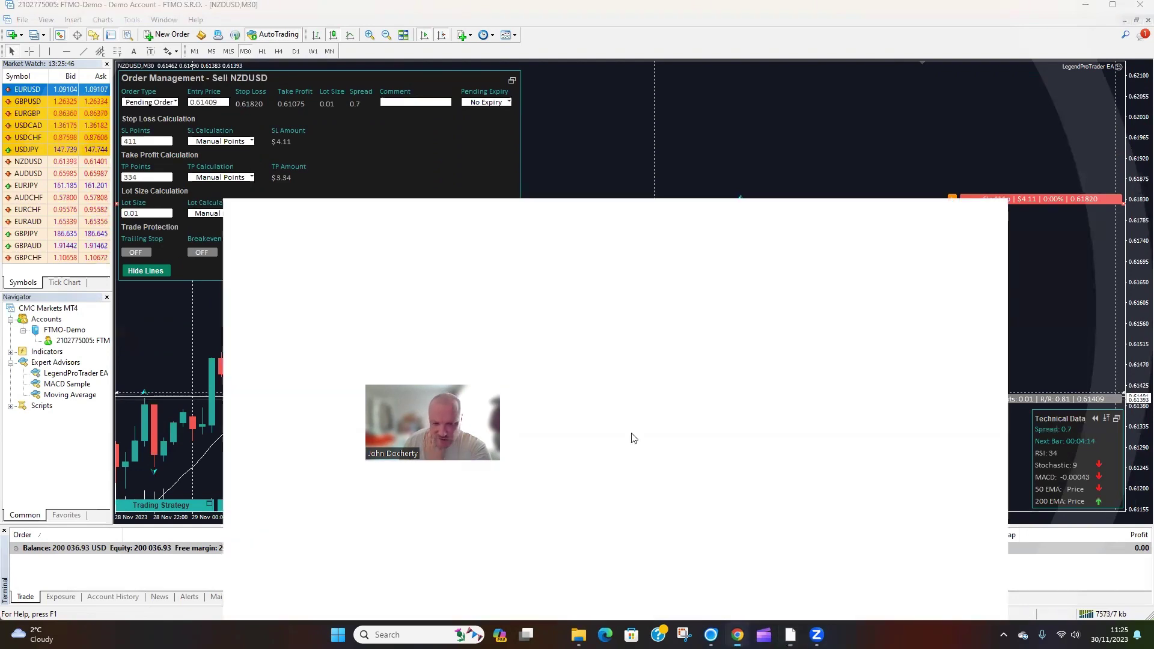
pyautogui.click(492, 18)
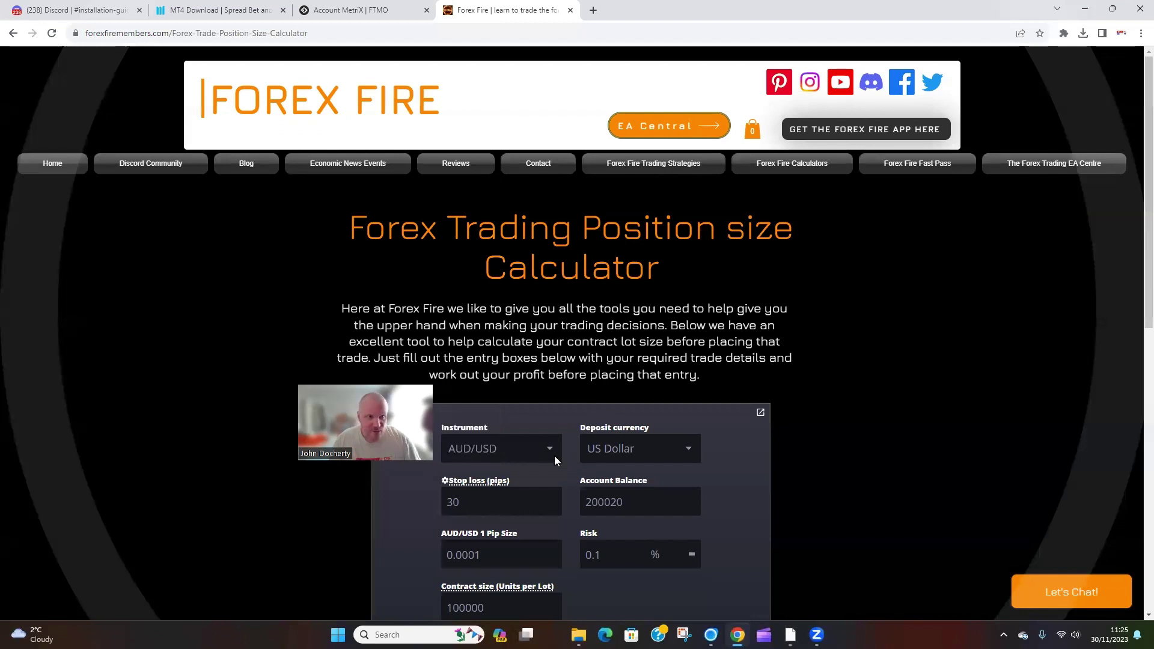
pyautogui.click(318, 16)
pyautogui.scroll(-3, 599, 374)
pyautogui.scroll(10, 577, 365)
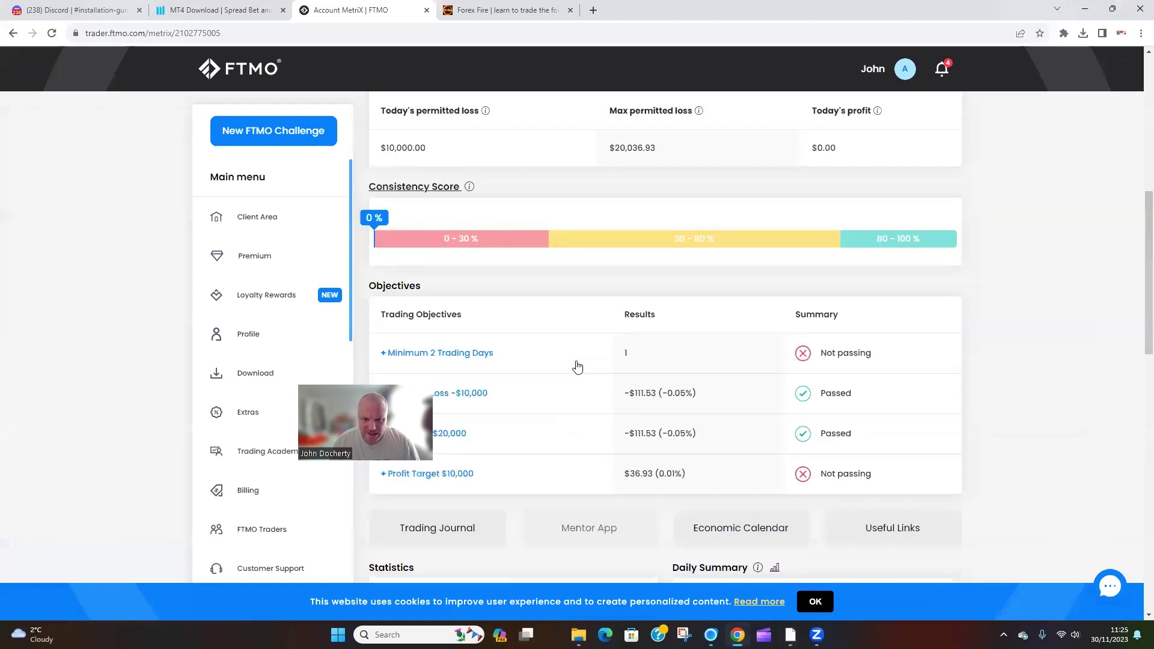
pyautogui.scroll(4, 577, 359)
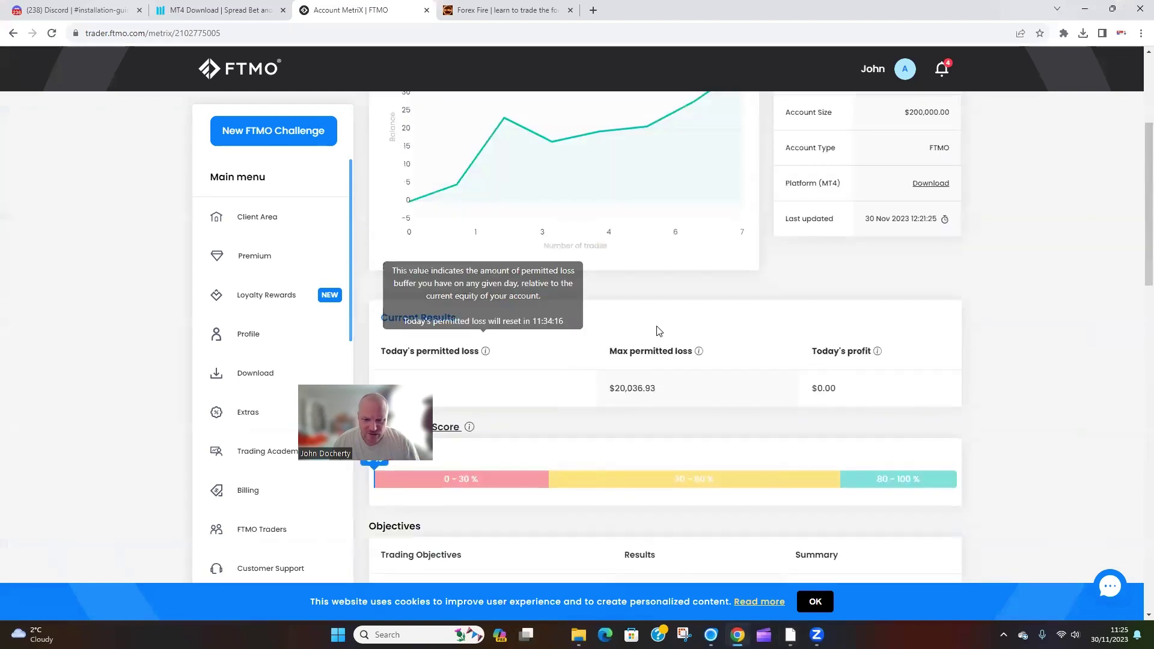
pyautogui.scroll(-2, 657, 332)
pyautogui.scroll(6, 655, 330)
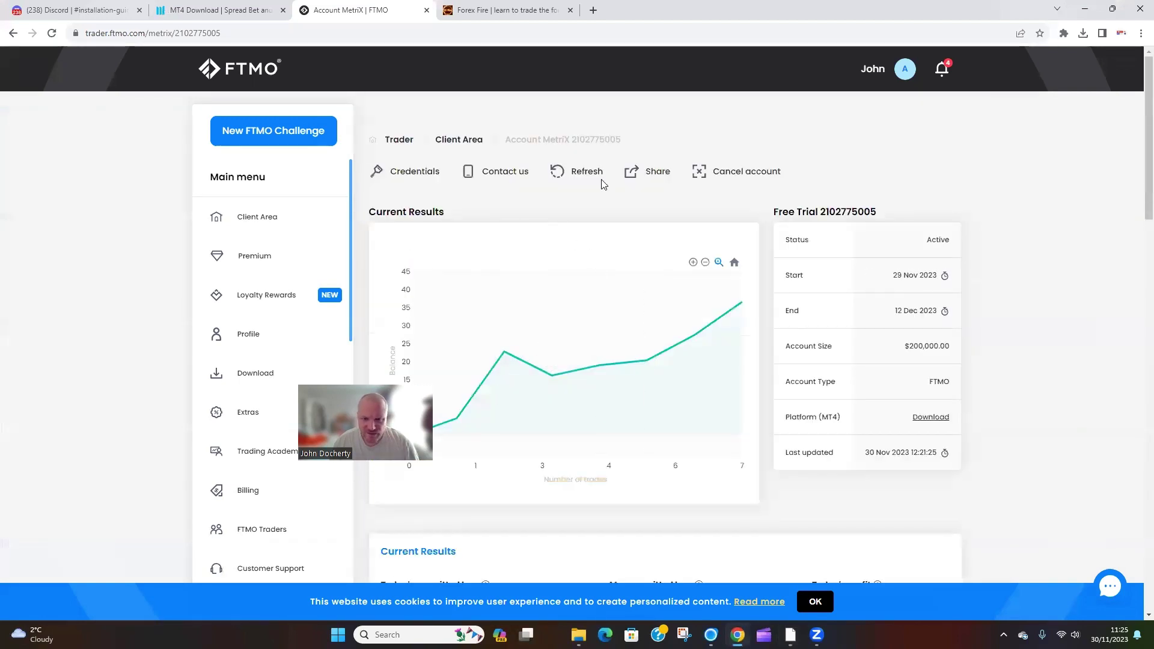
pyautogui.scroll(-10, 768, 381)
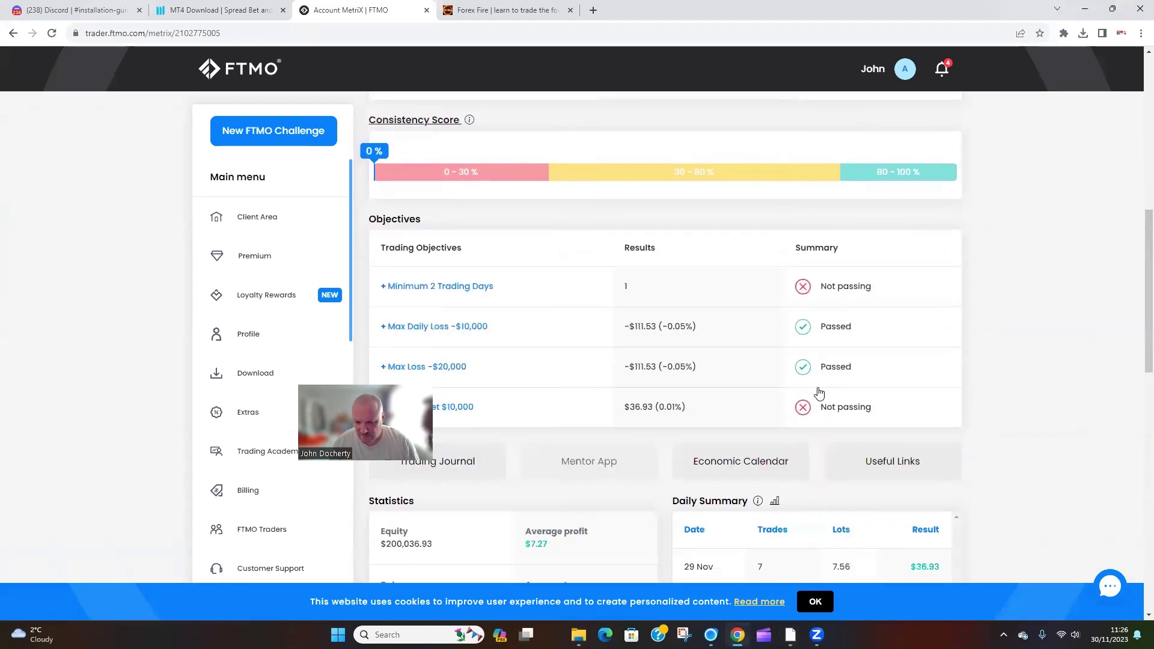
pyautogui.scroll(-3, 811, 393)
pyautogui.scroll(4, 799, 386)
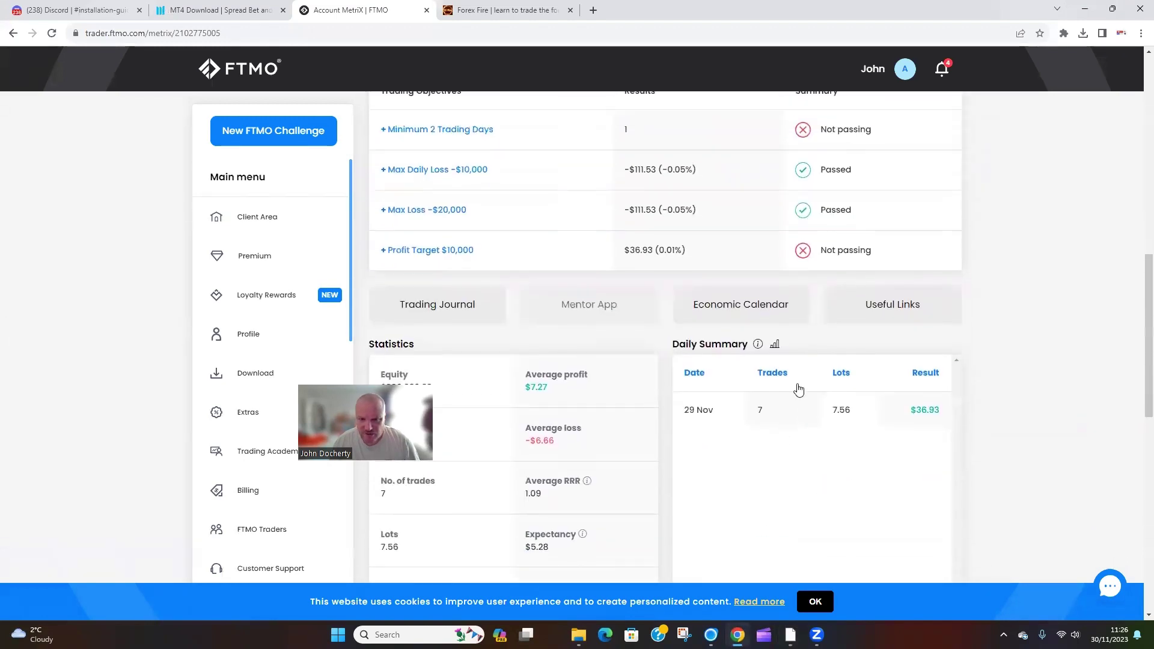
# - Set the account balance to 200036 and the risk to 0.30% in the Forex Fire position size calculator
pyautogui.click(503, 18)
pyautogui.moveTo(626, 507); pyautogui.dragTo(612, 504)
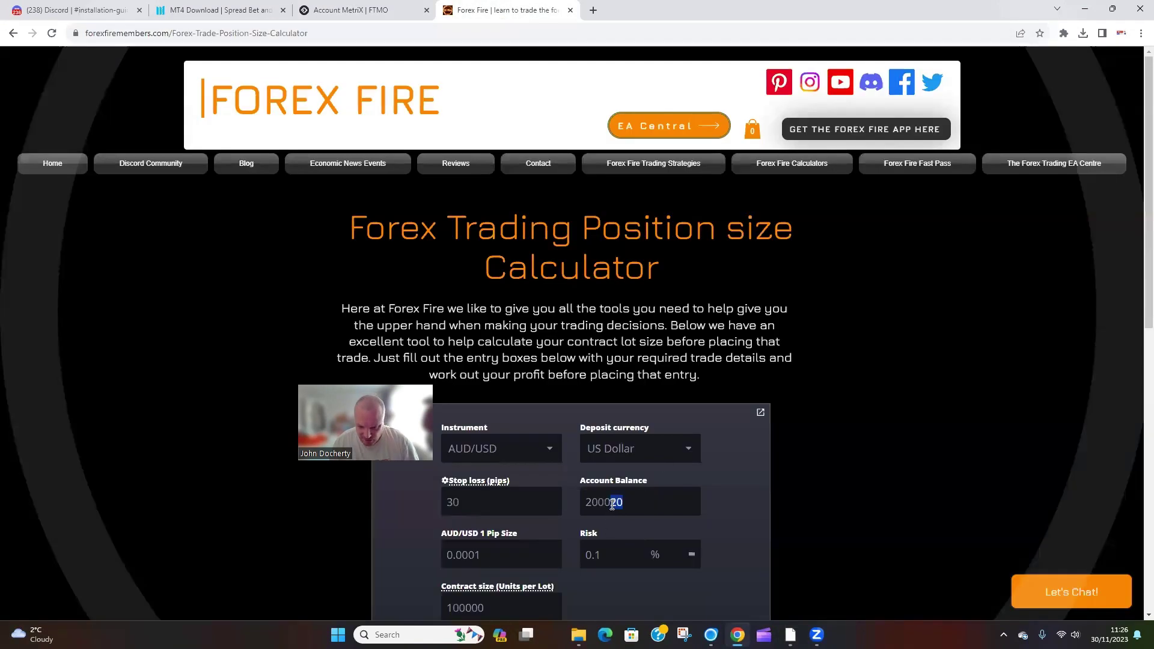
pyautogui.write('36')
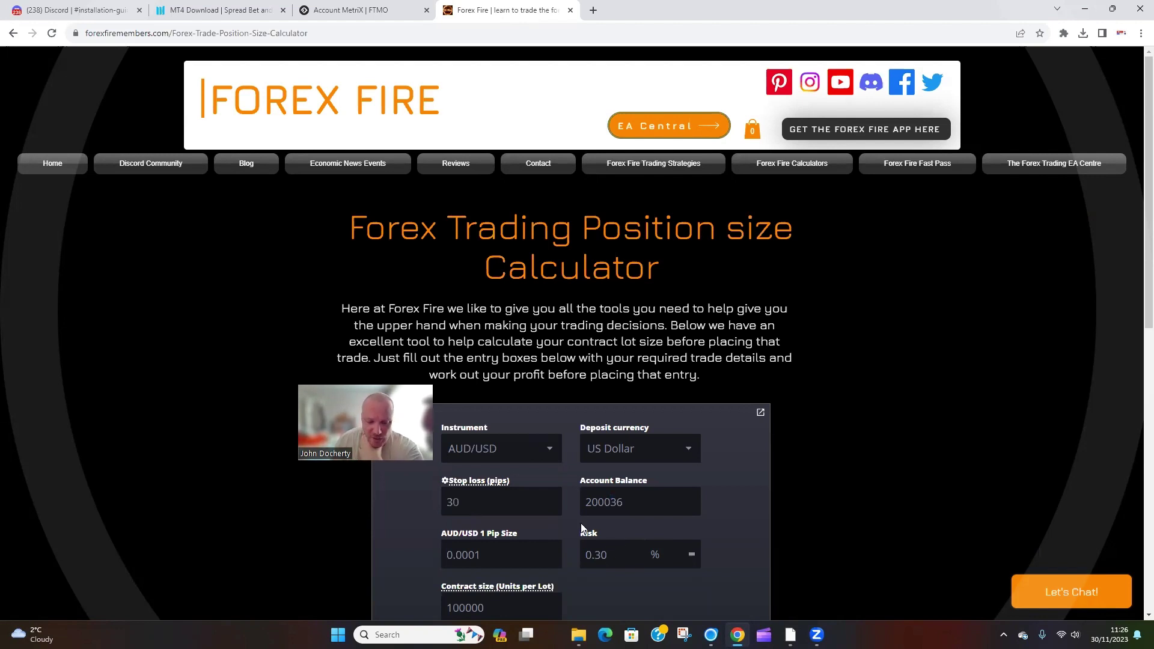
pyautogui.click(607, 554)
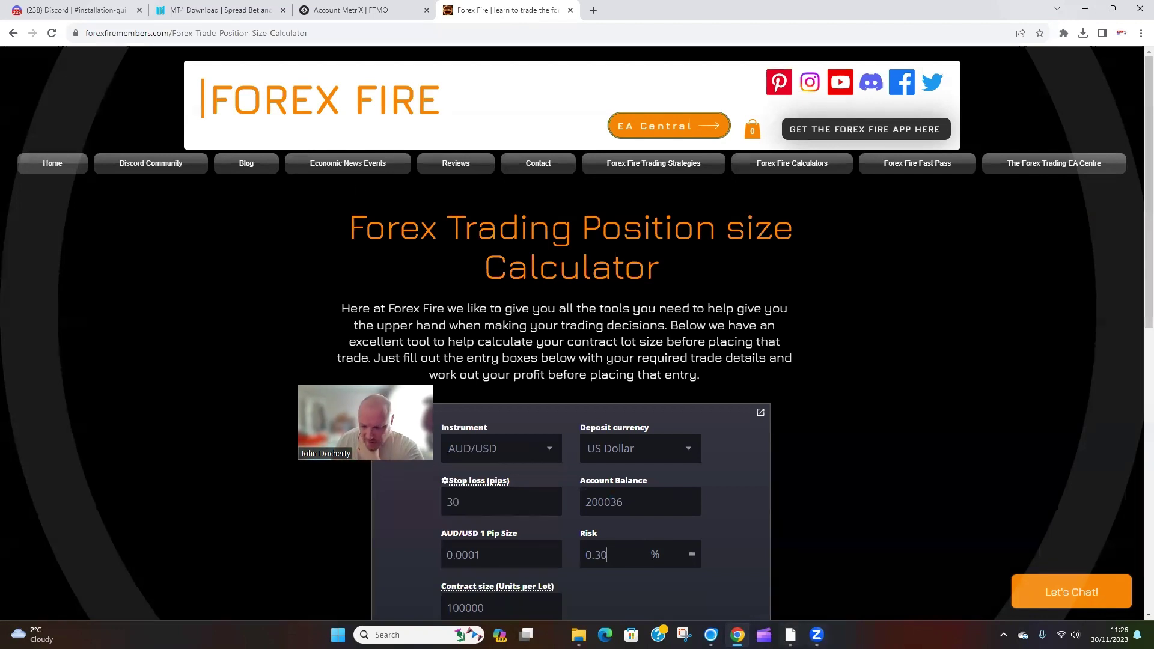
# - Check the NZDUSD order's stop loss in MetaTrader 4, set the calculator's stop loss to 42 pips and calculate the lot size
pyautogui.hotkey('alt', 'Tab')
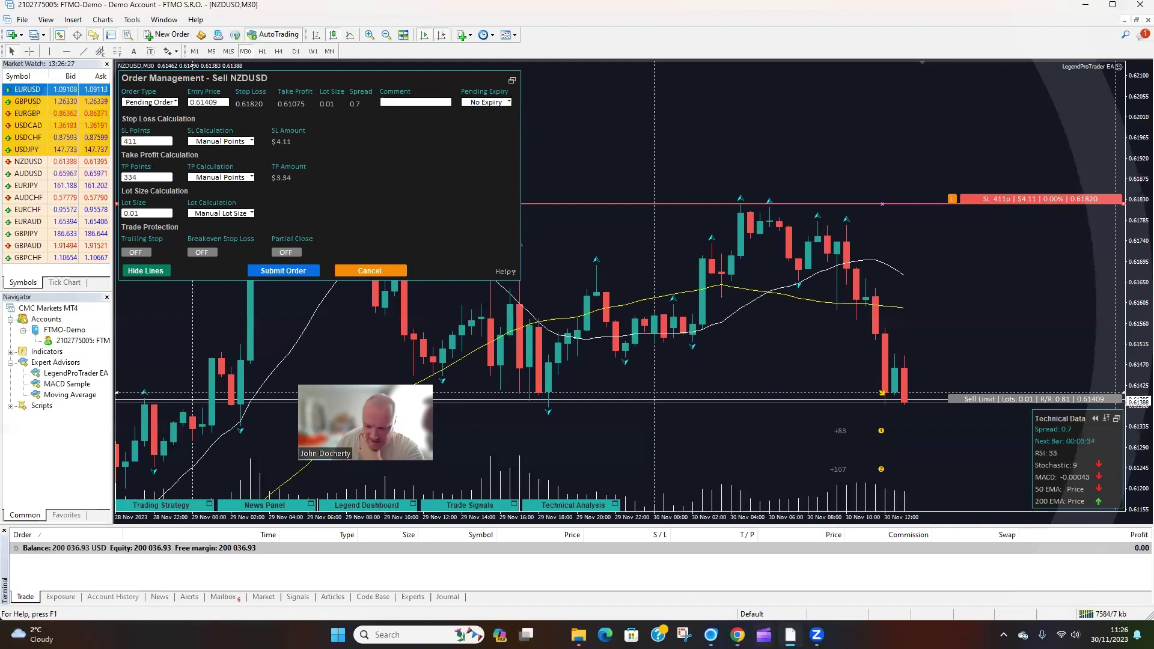
pyautogui.hotkey('alt', 'Tab')
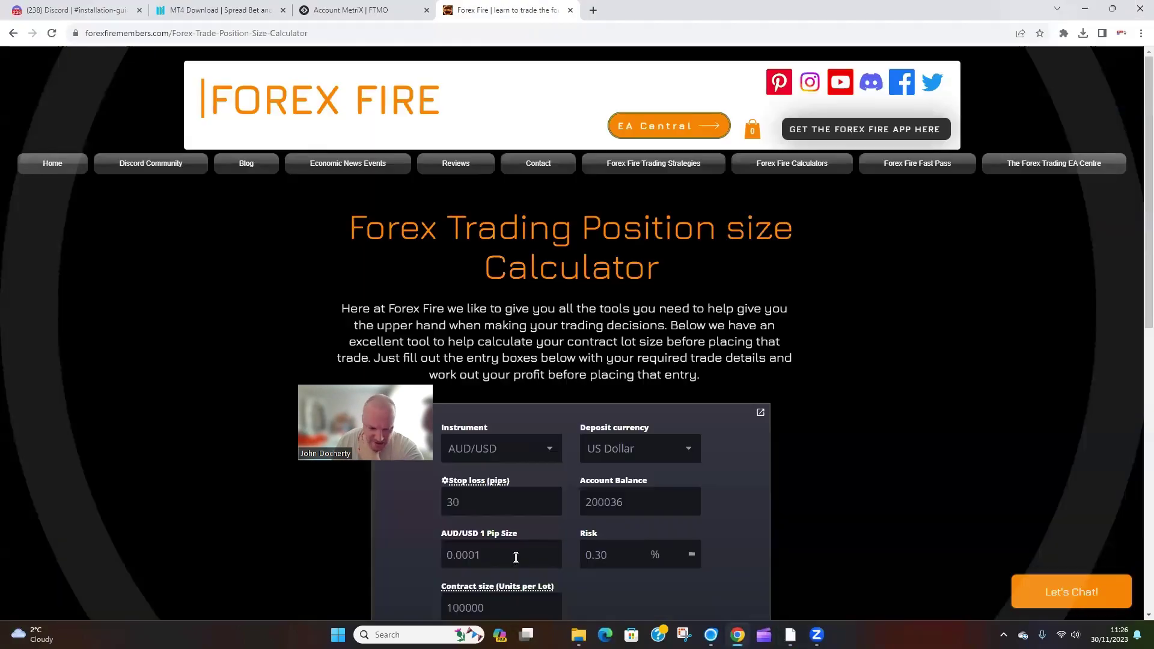
pyautogui.moveTo(476, 507); pyautogui.dragTo(417, 505)
pyautogui.write('42')
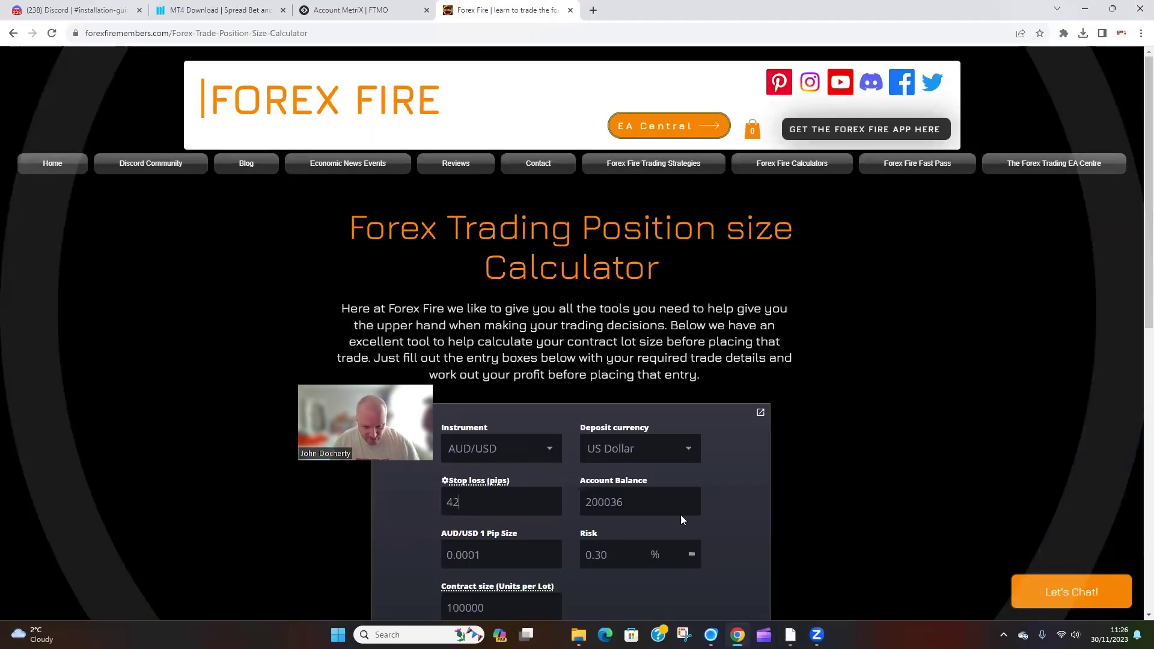
pyautogui.scroll(-1, 773, 483)
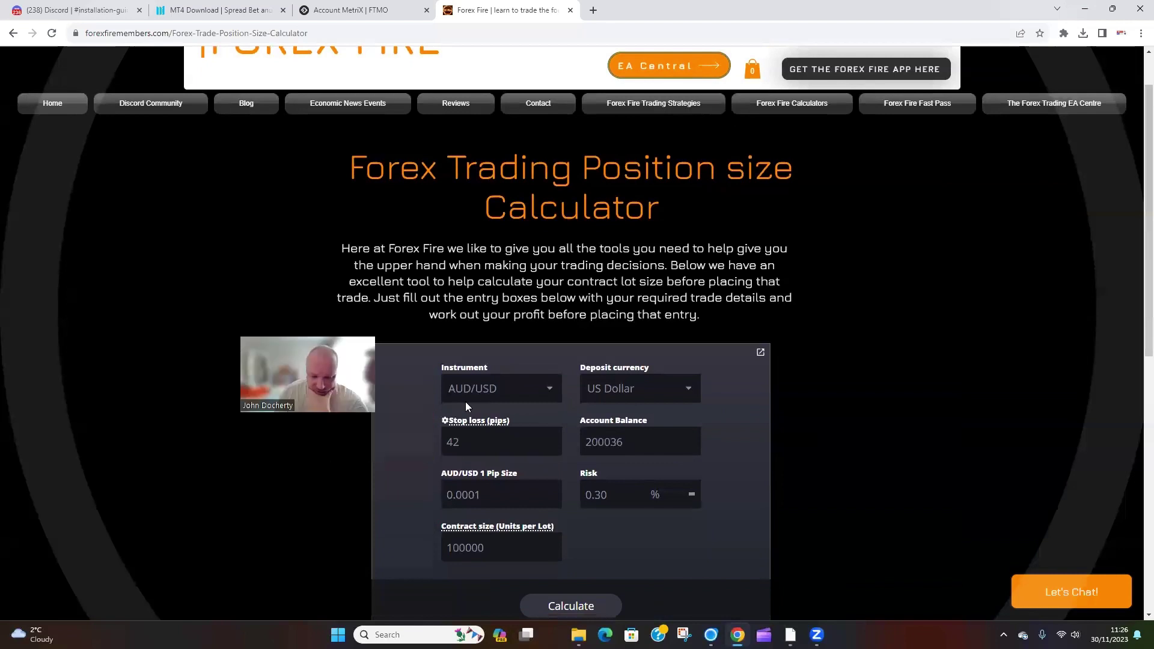
pyautogui.click(587, 606)
pyautogui.scroll(-3, 872, 412)
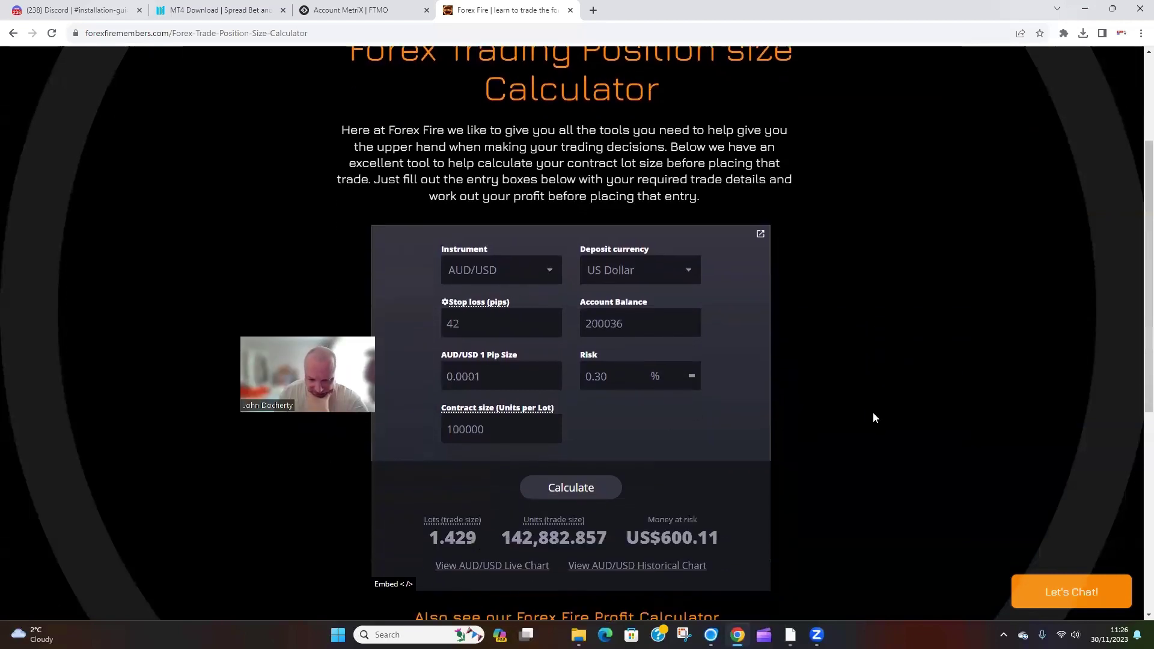
pyautogui.scroll(-2, 812, 411)
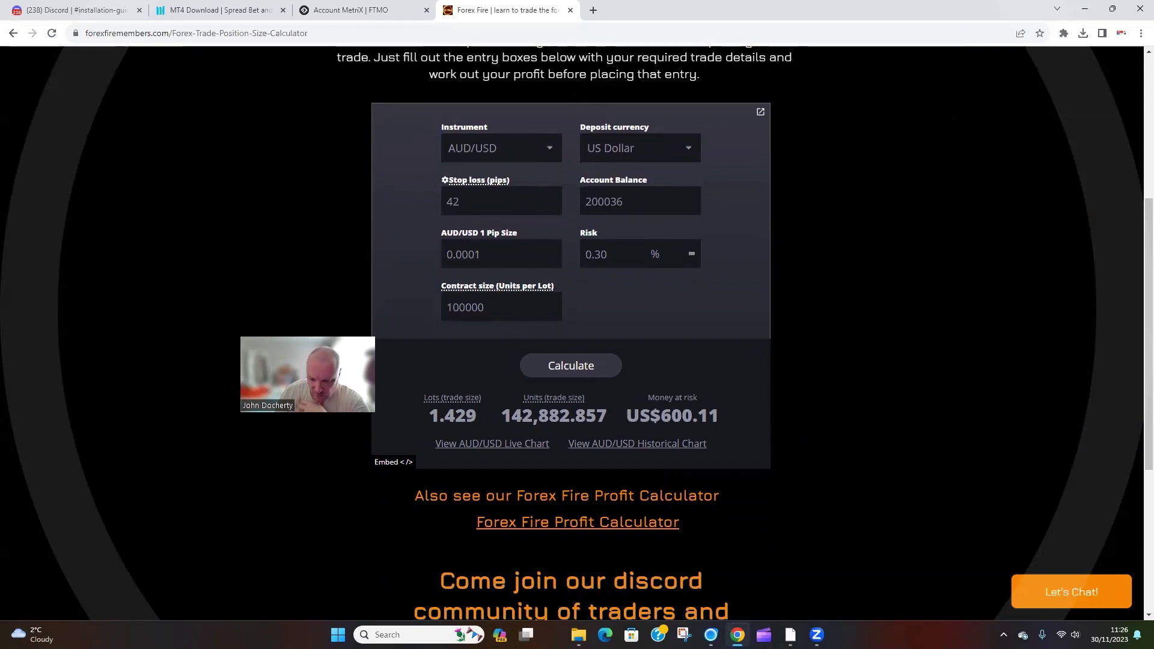
# - Switch to MetaTrader 4, set the NZDUSD sell order's lot size to 1.43 and enable its breakeven stop loss with 20 points profit
pyautogui.moveTo(791, 635)
pyautogui.click(799, 571)
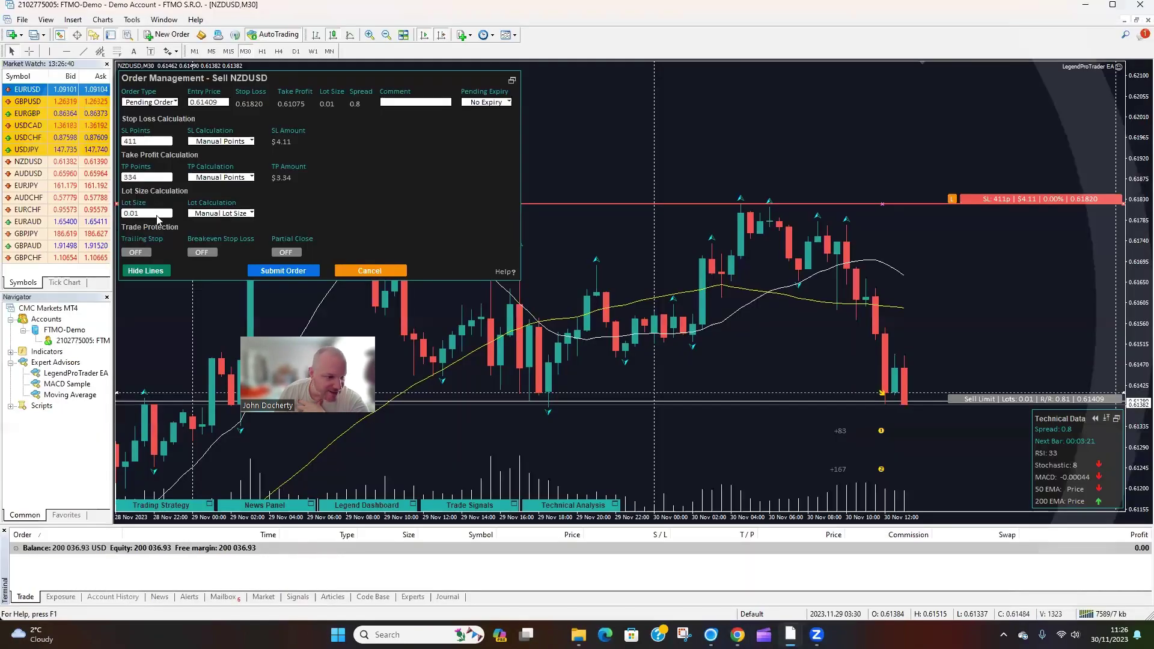
pyautogui.doubleClick(151, 212)
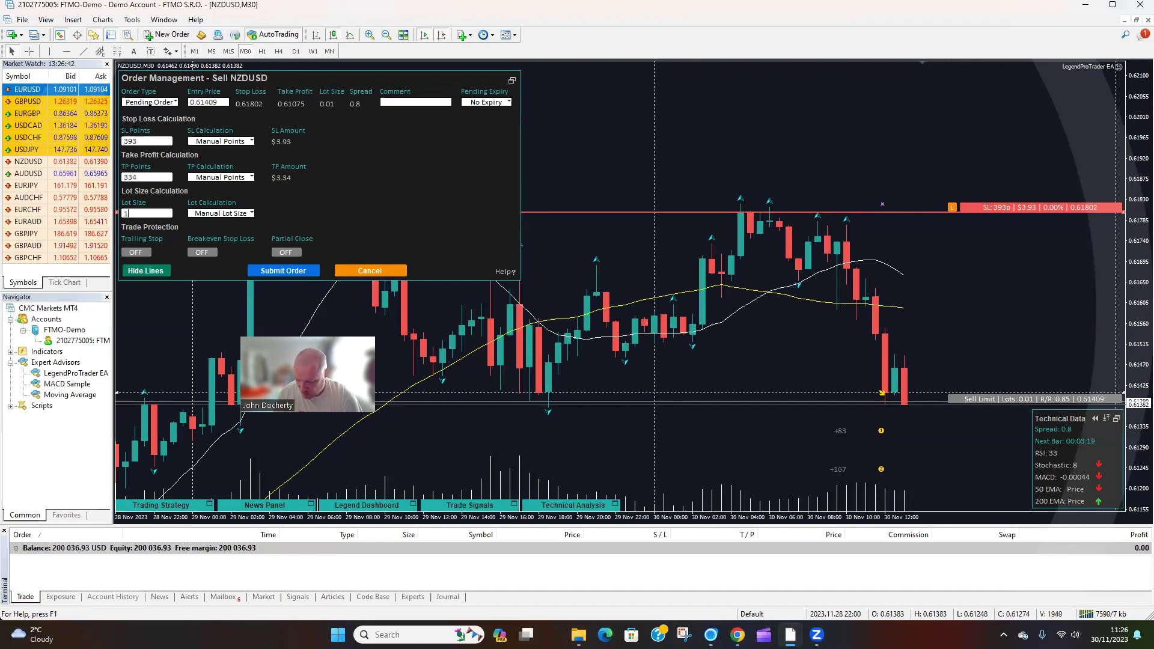
pyautogui.click(202, 252)
pyautogui.doubleClick(650, 161)
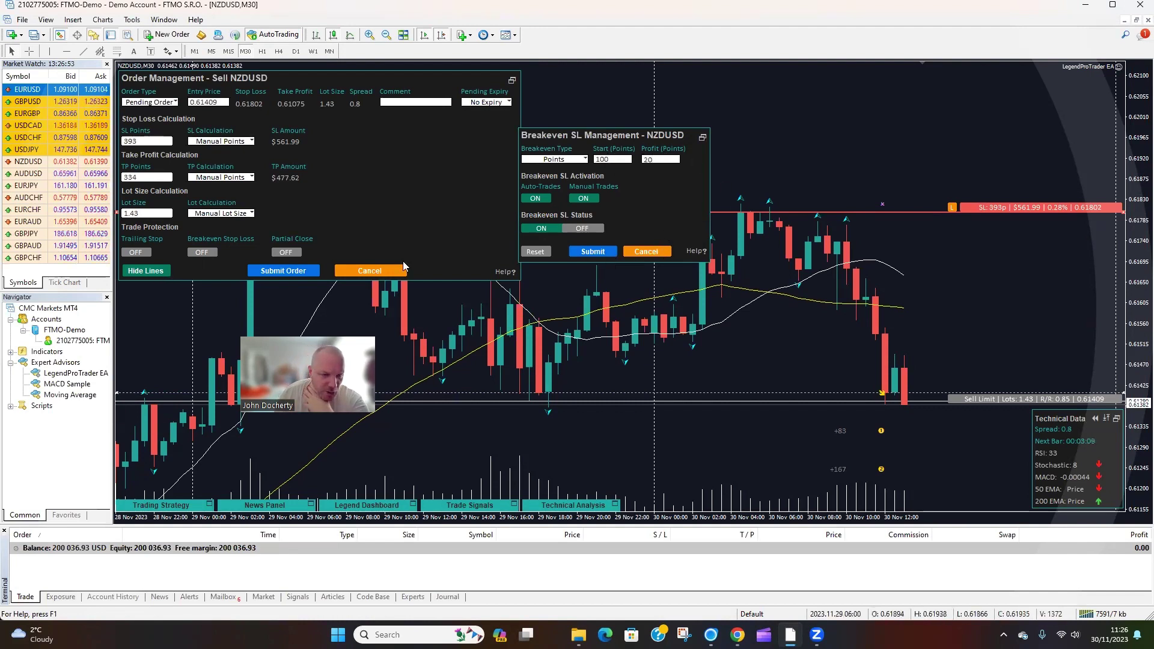
pyautogui.click(607, 252)
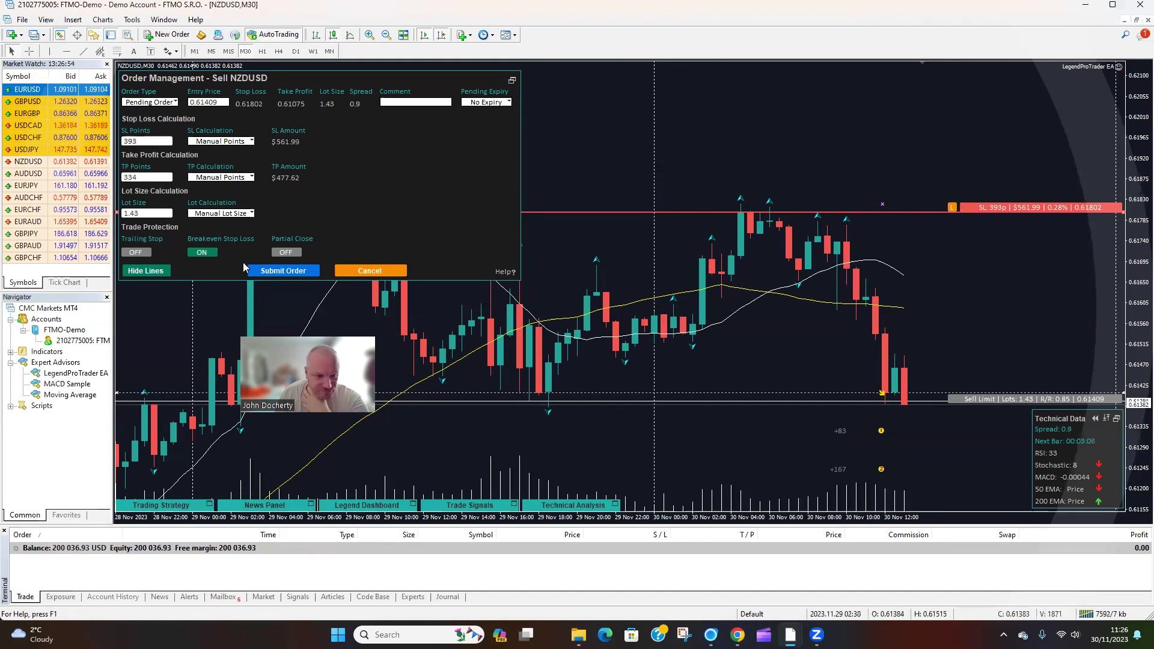
# - Enable 25% partial closes at TP1, TP2 and TP3 for the NZDUSD sell order and submit the order
pyautogui.click(285, 252)
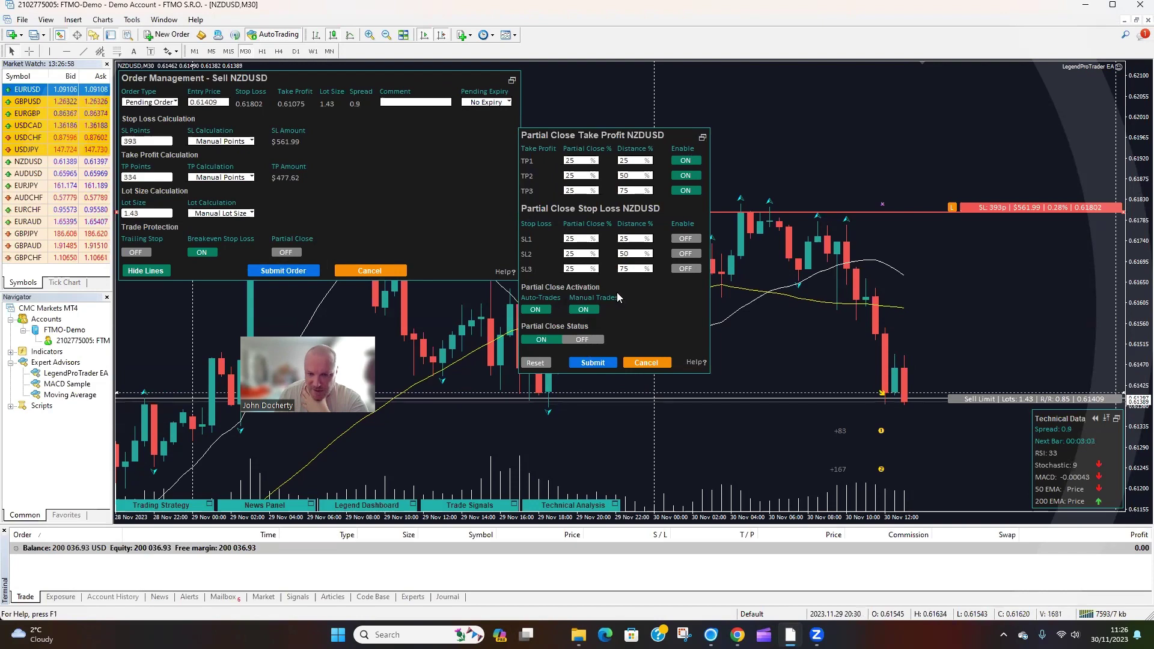
pyautogui.click(612, 363)
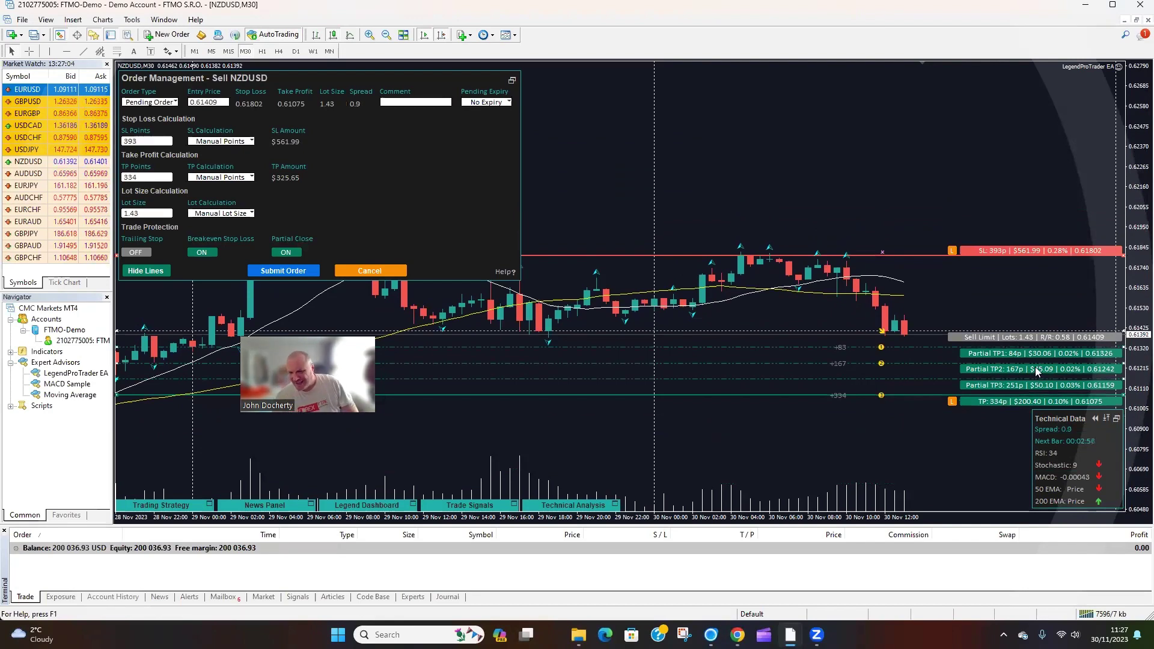
pyautogui.click(298, 271)
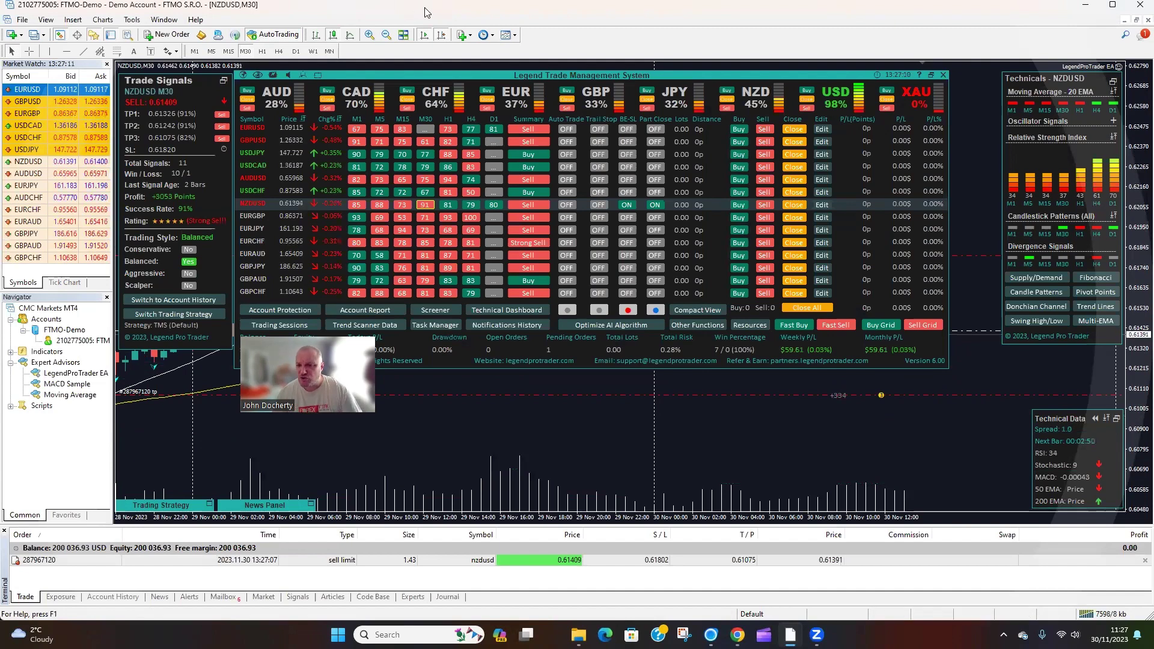
# - Hide the Legend dashboard to view the pending order's levels on the NZDUSD chart, and restore the dashboard
pyautogui.click(931, 75)
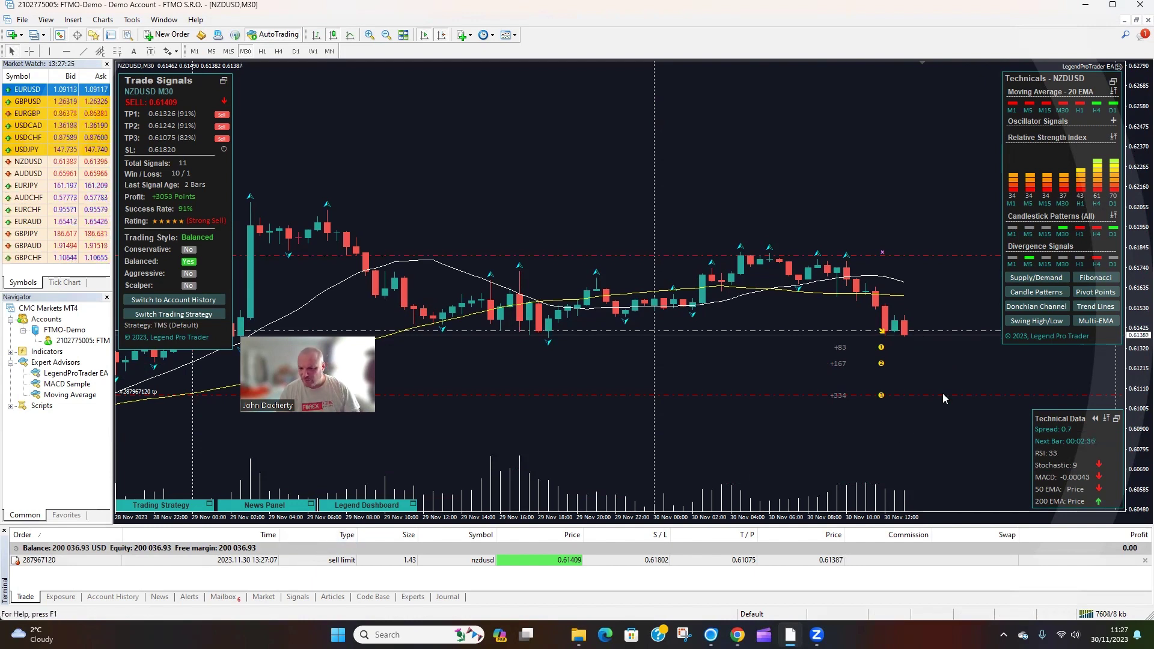
pyautogui.moveTo(909, 336)
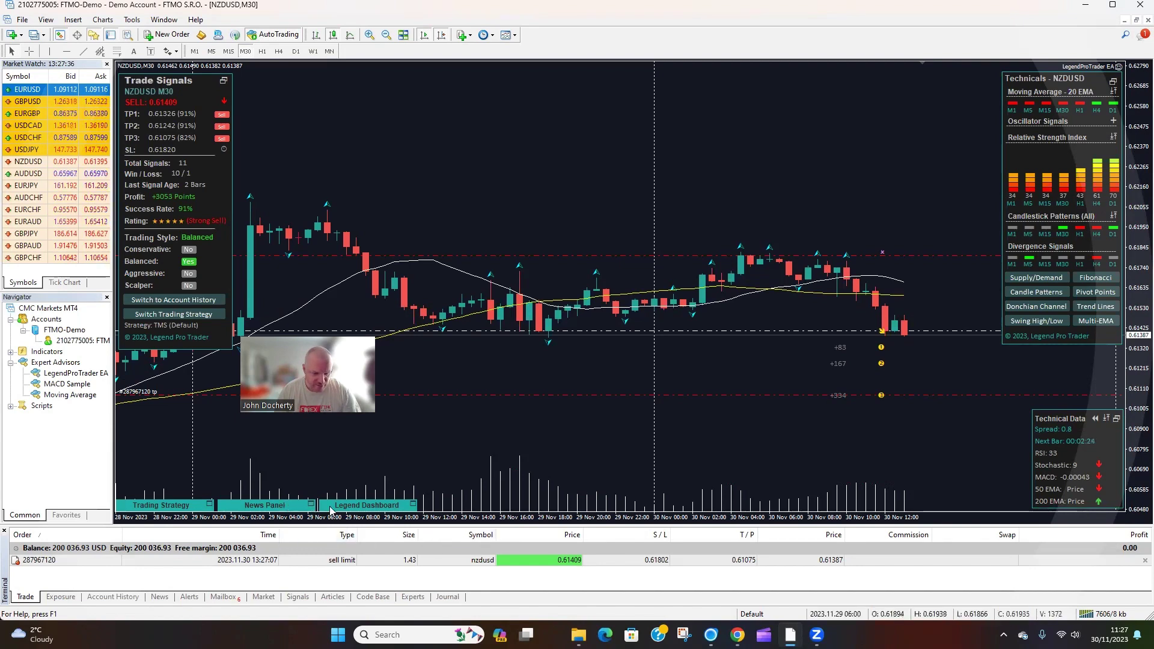
pyautogui.click(414, 506)
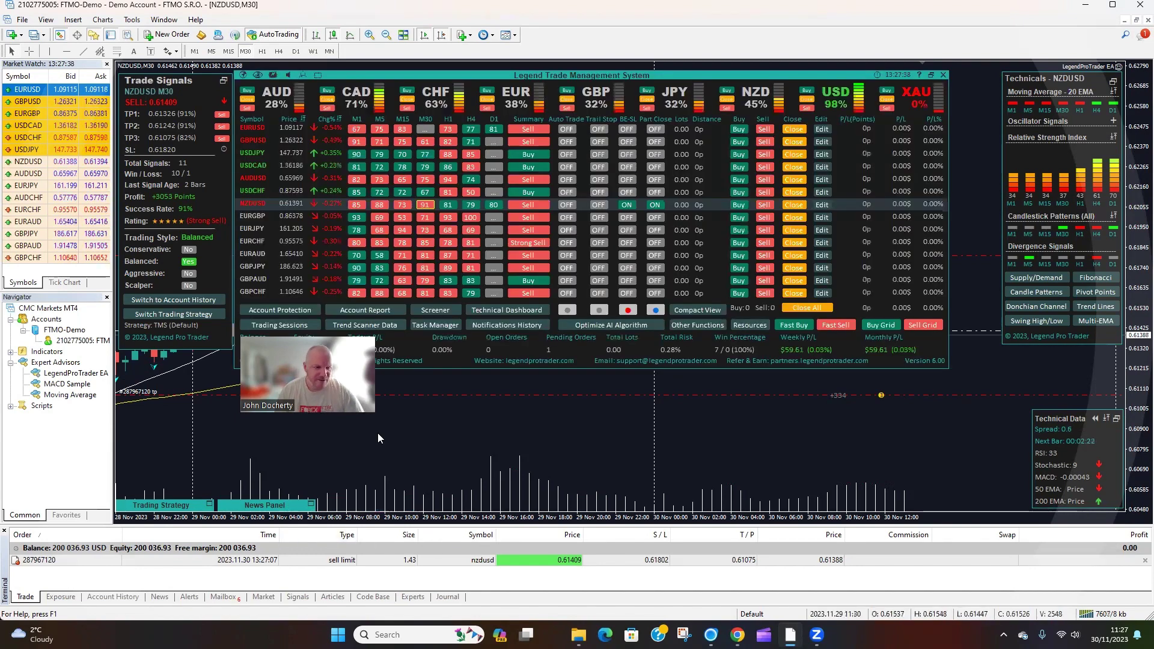
# - Set up another NZDUSD sell order at TP3 with 1.43 lots to review its partial close targets, and cancel it
pyautogui.click(222, 142)
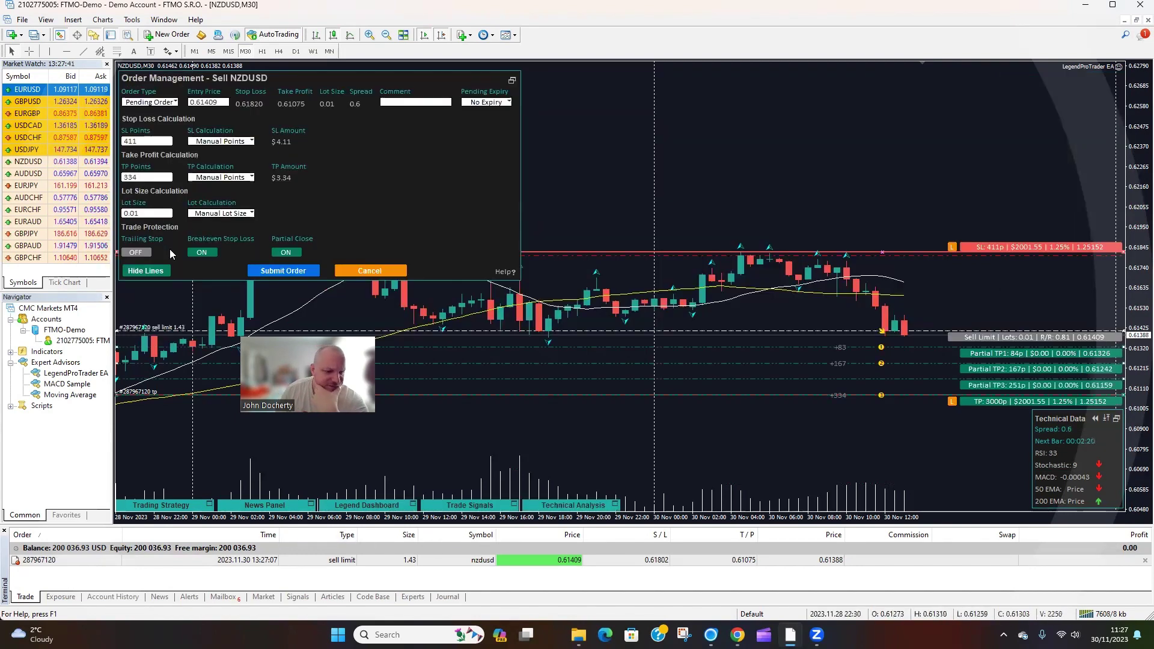
pyautogui.click(146, 212)
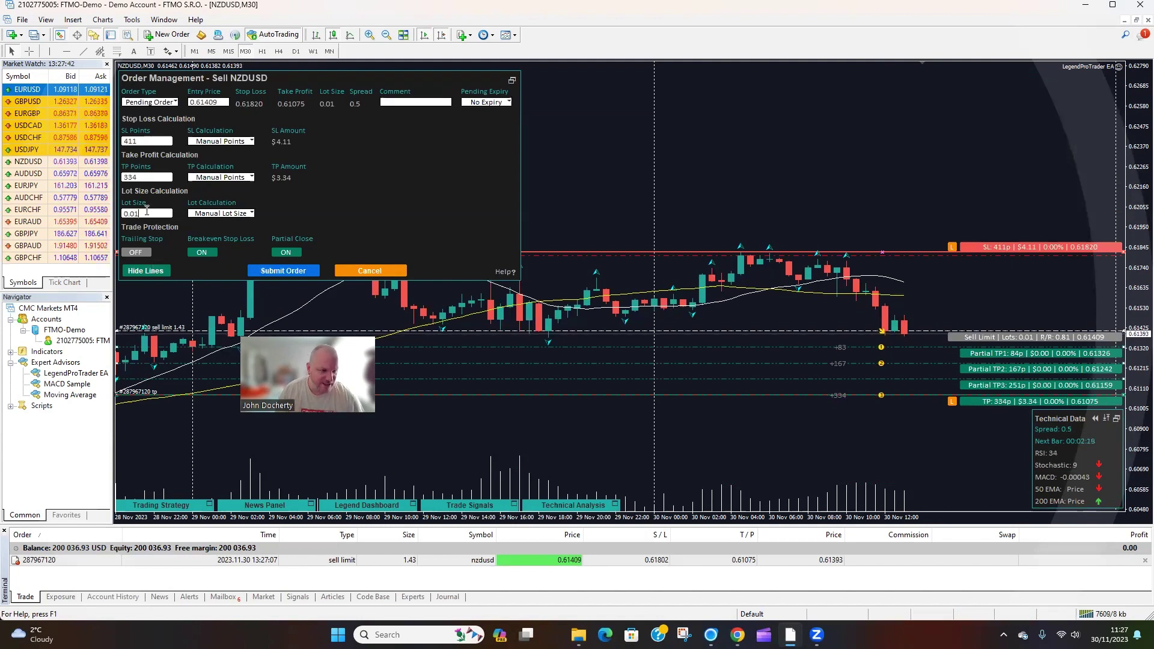
pyautogui.write('1.43')
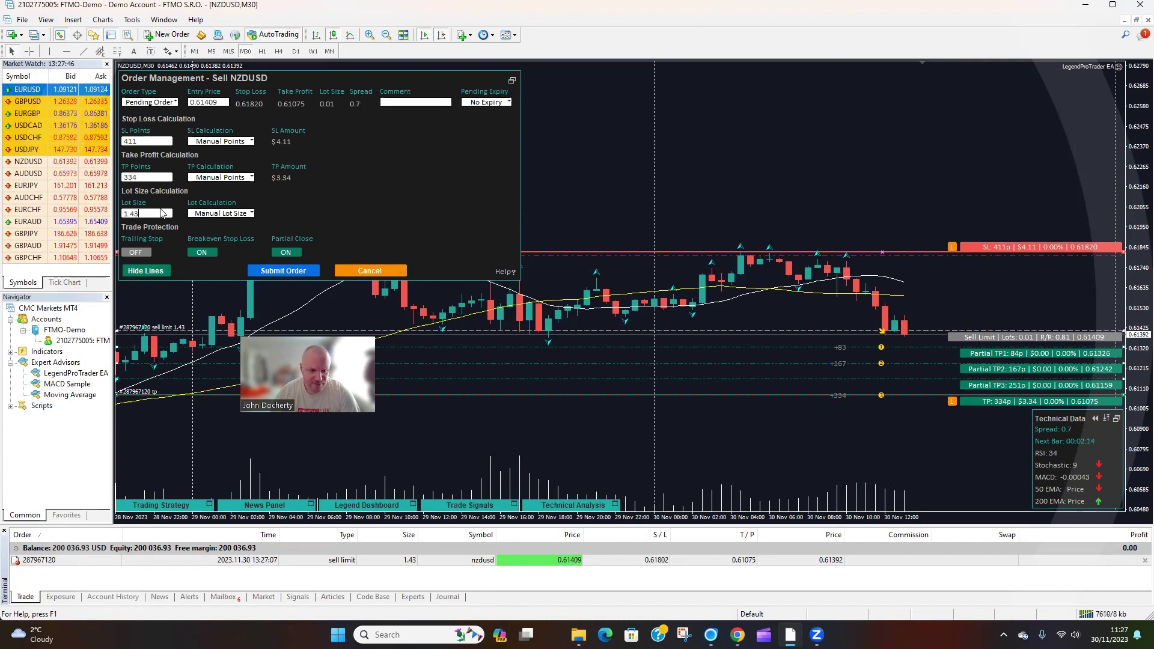
pyautogui.click(296, 252)
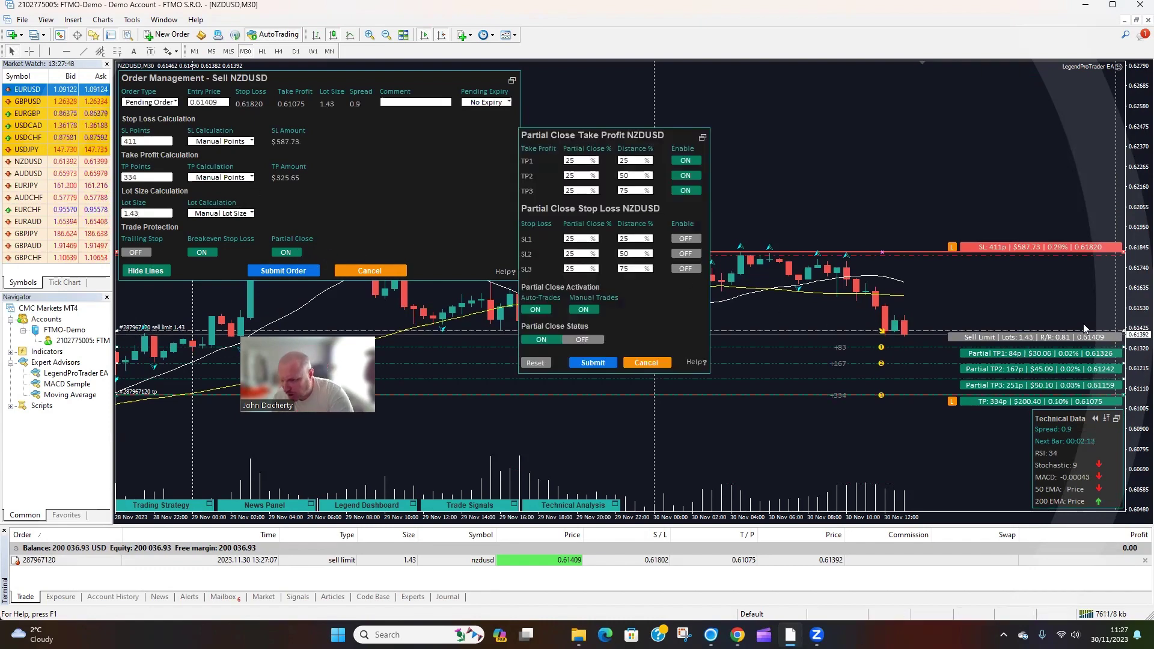
pyautogui.click(702, 138)
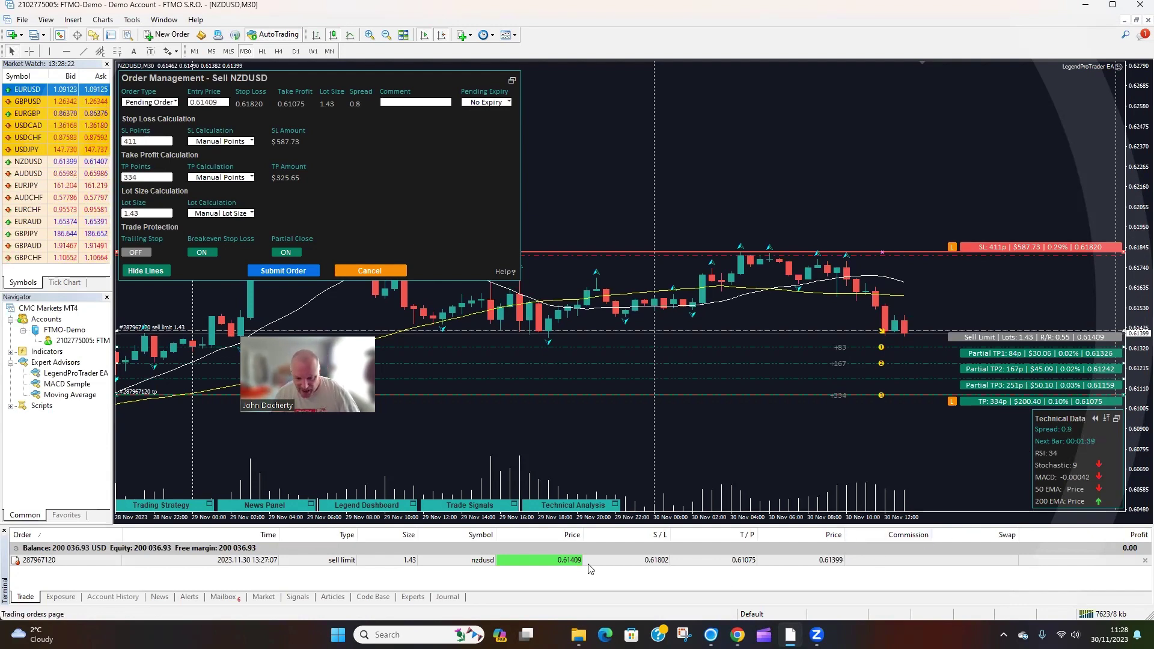
pyautogui.click(384, 272)
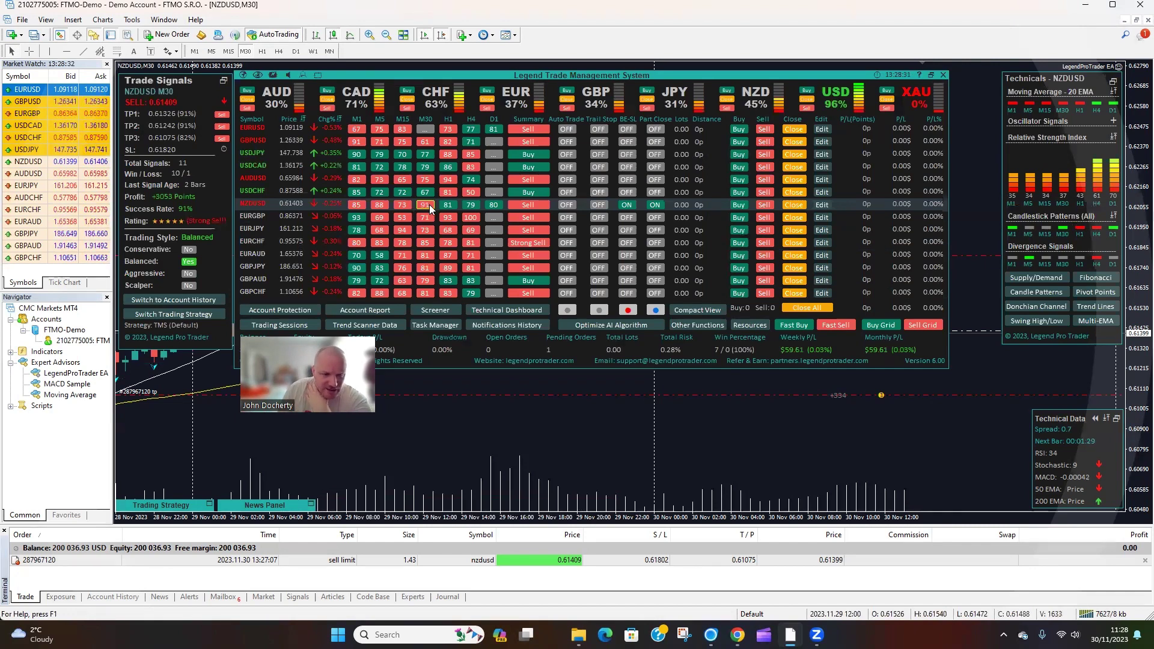
# - View the M30 signals for EURCHF, EURAUD, GBPJPY and GBPCHF, and the M5 signal for GBPCHF
pyautogui.moveTo(429, 204)
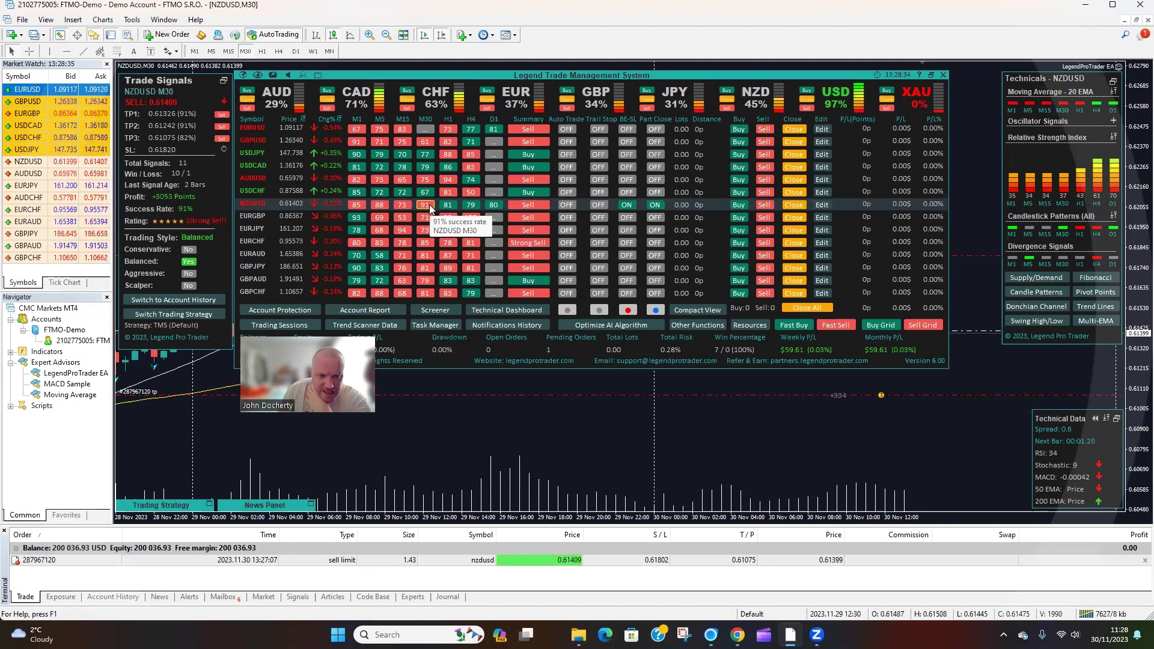
pyautogui.click(428, 241)
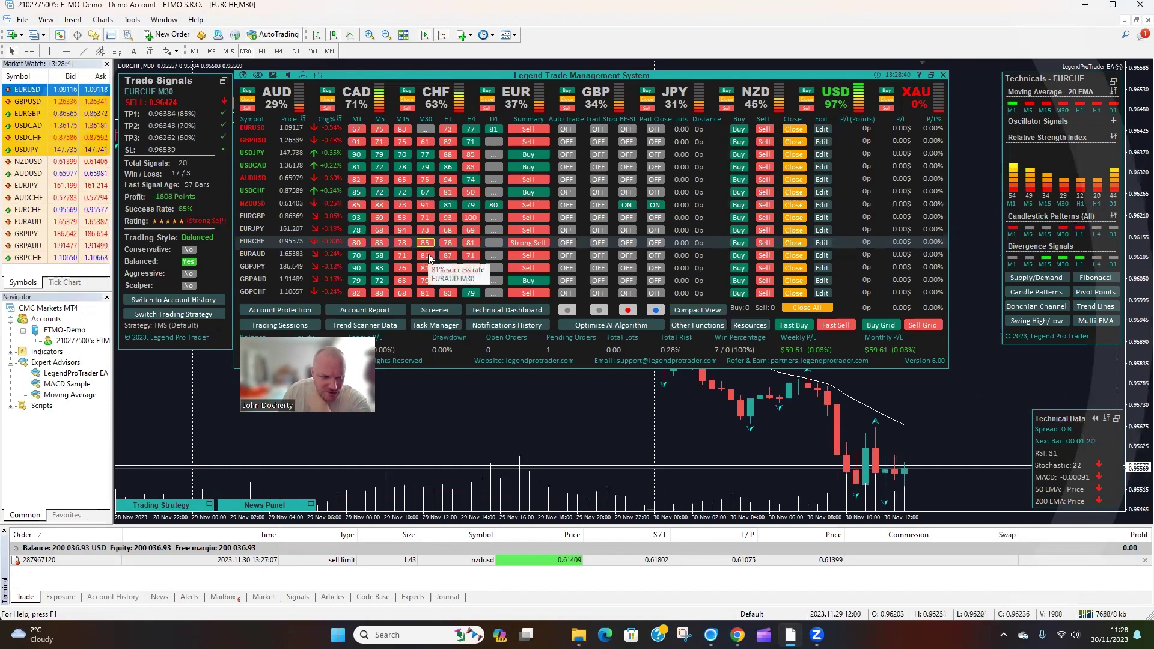
pyautogui.click(428, 253)
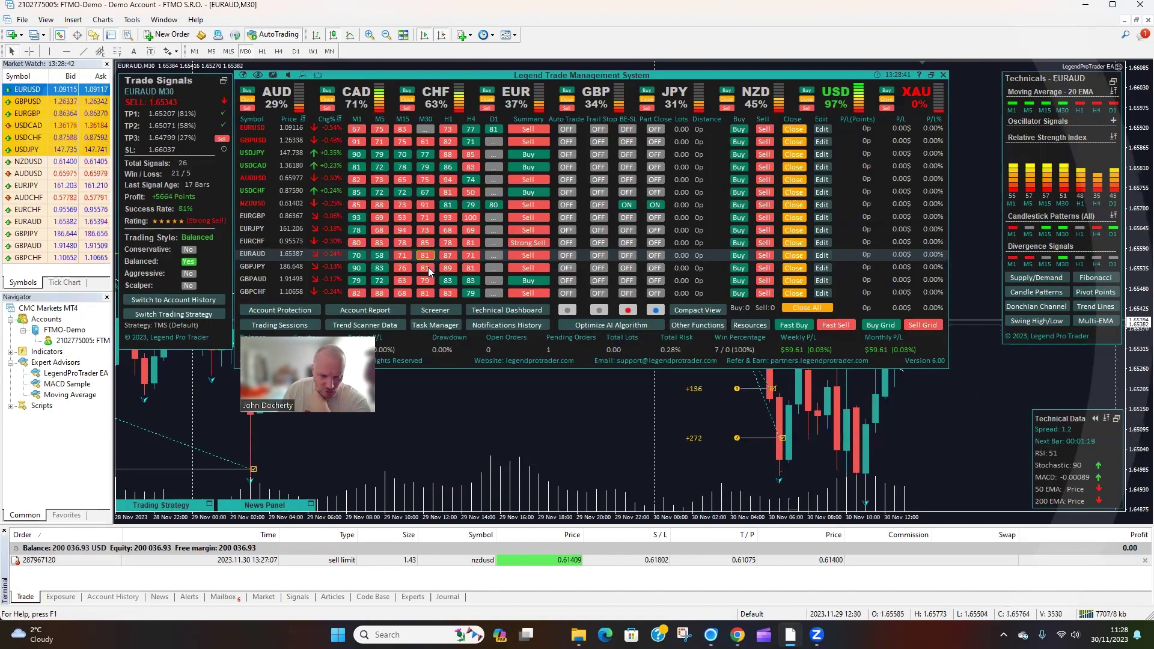
pyautogui.click(429, 267)
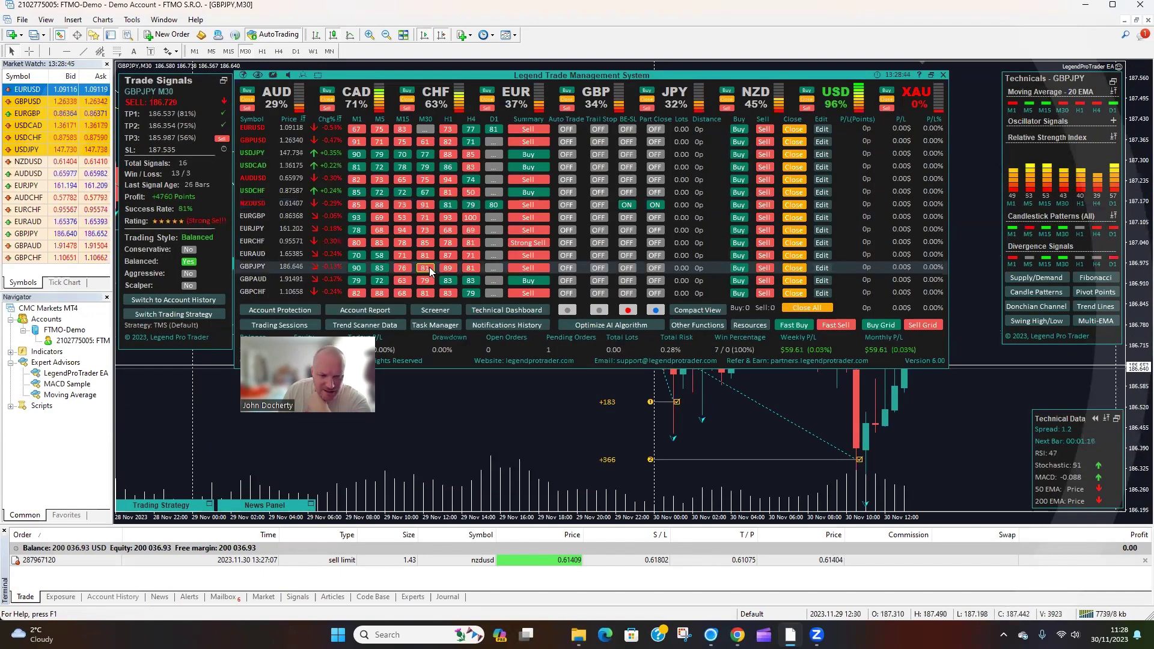
pyautogui.click(428, 293)
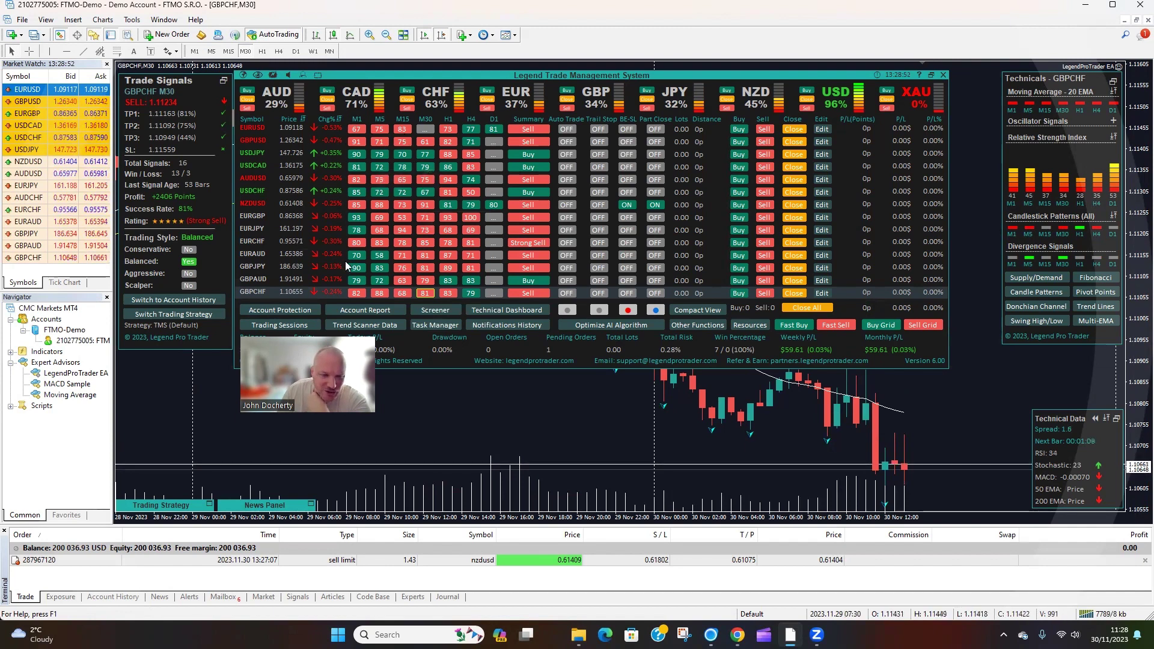
pyautogui.click(379, 293)
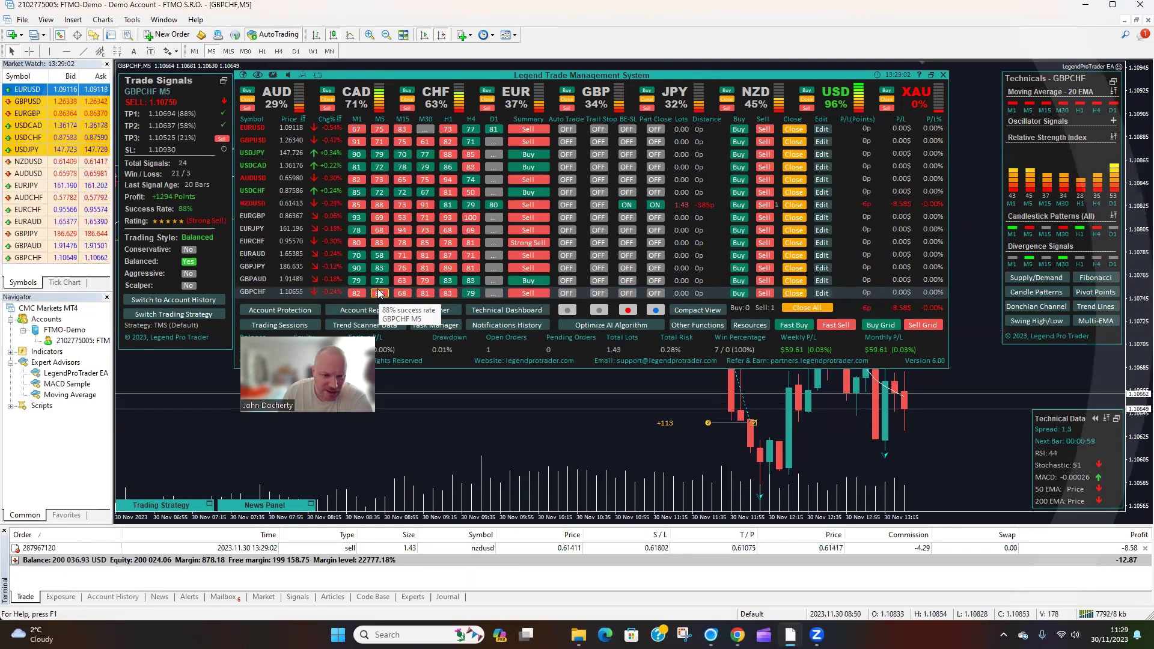
# - Load the GBPJPY M5 signal and open a pending buy order targeting TP3
pyautogui.click(385, 266)
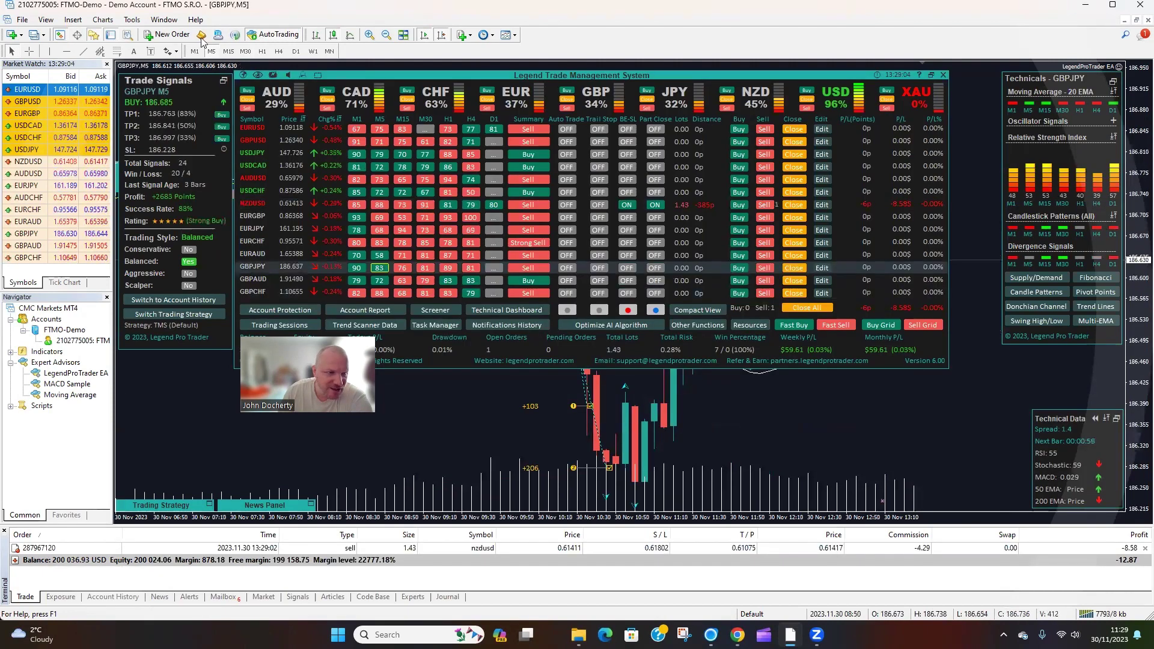
pyautogui.click(222, 140)
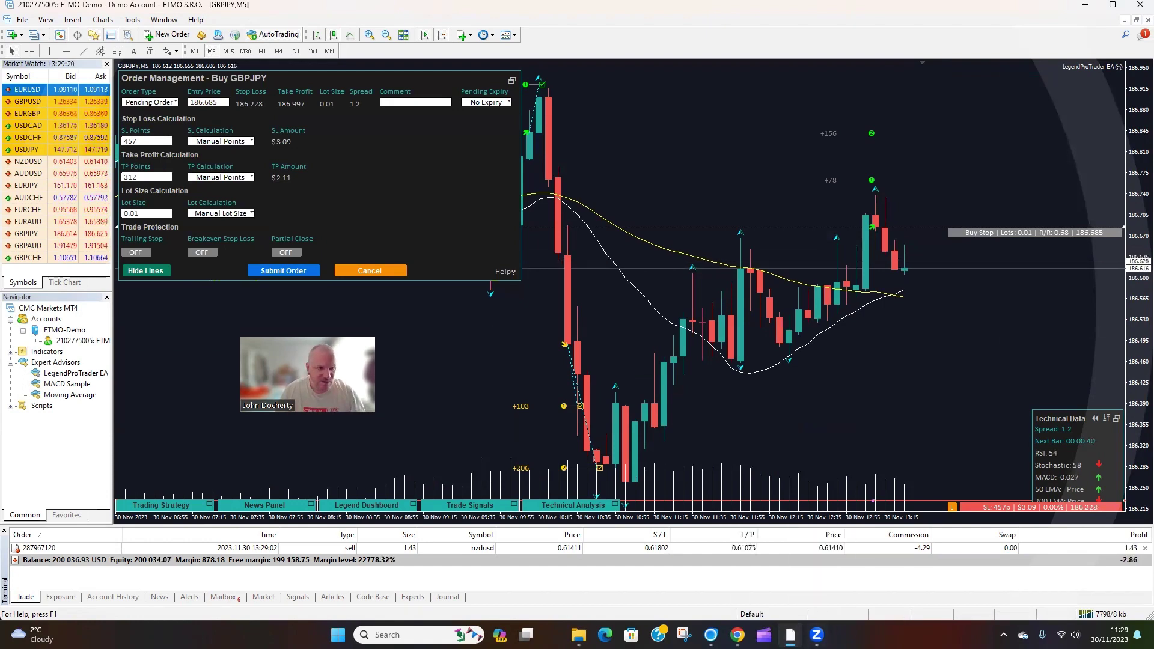
# - Switch to the position size calculator in Chrome and select the forex pair GBP/JPY as the instrument
pyautogui.click(736, 635)
pyautogui.click(551, 150)
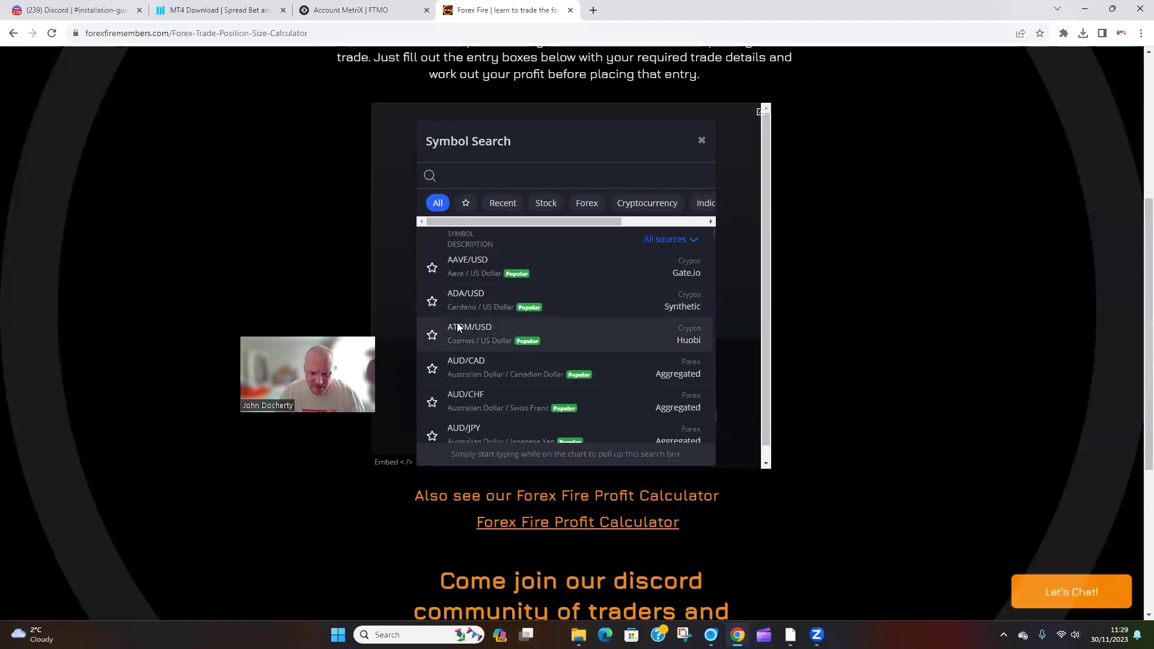
pyautogui.click(594, 203)
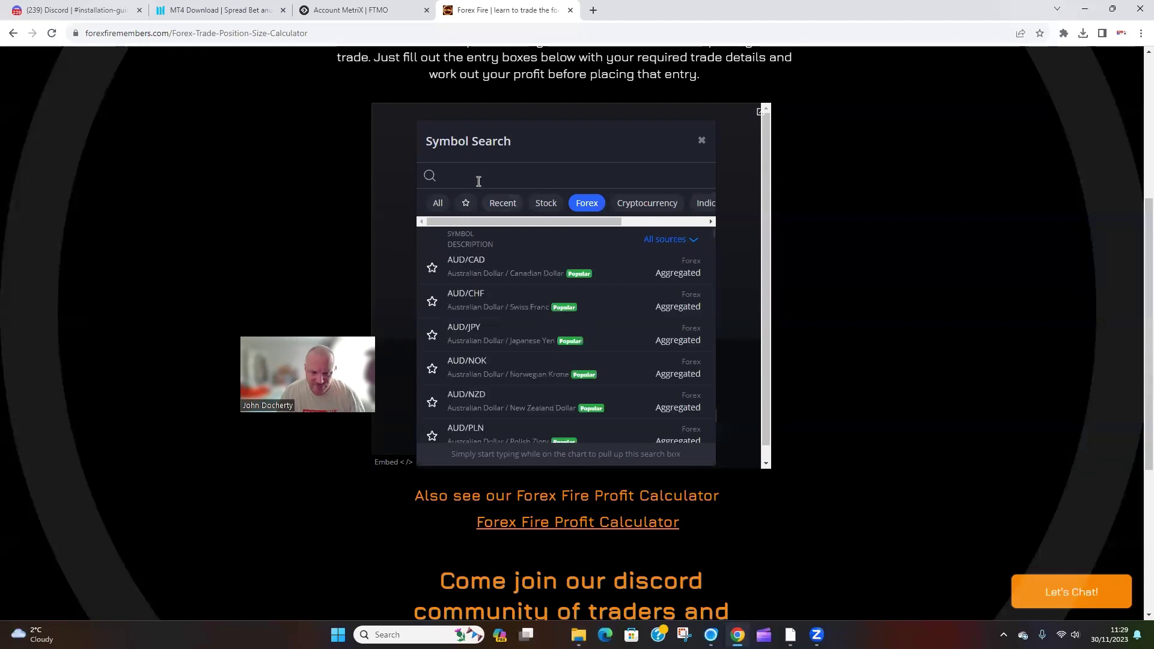
pyautogui.write('GBPJPY')
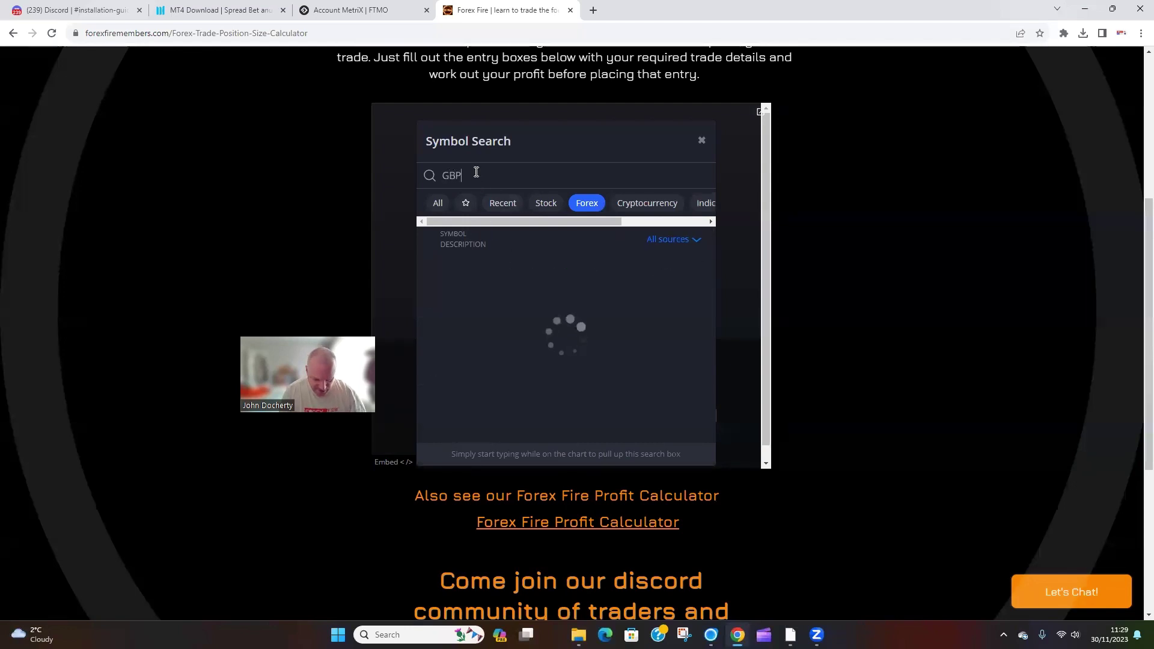
pyautogui.click(462, 269)
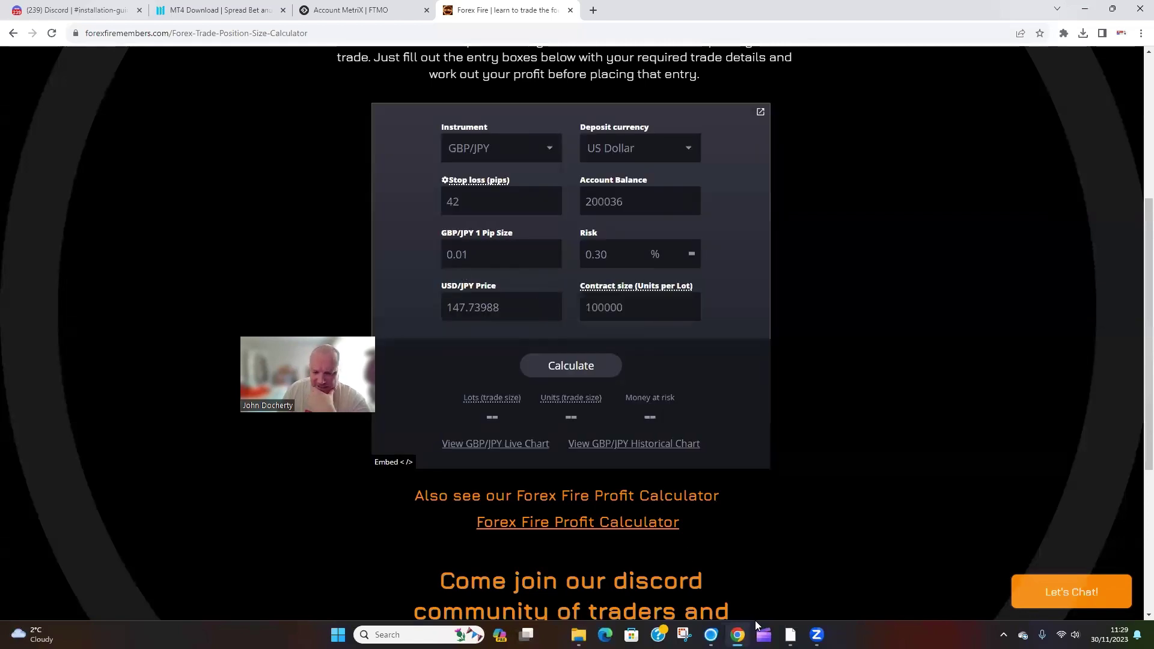
# - Check the pending GBPJPY order's stop-loss points in MetaTrader 4 and return to the position size calculator
pyautogui.click(737, 634)
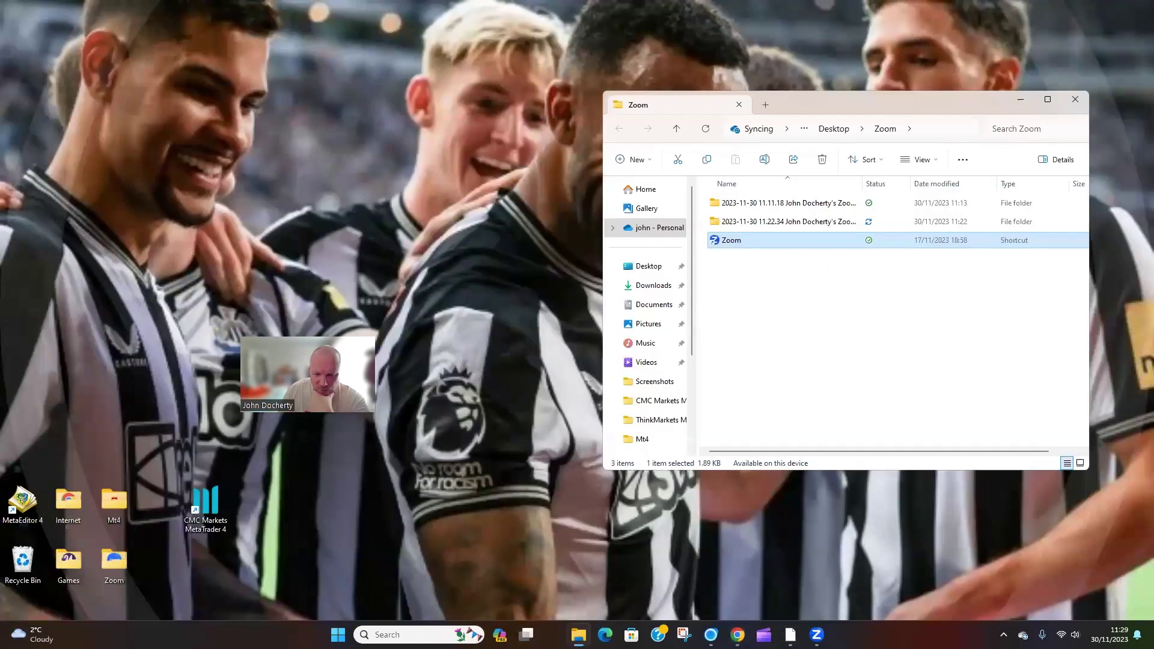
pyautogui.click(641, 498)
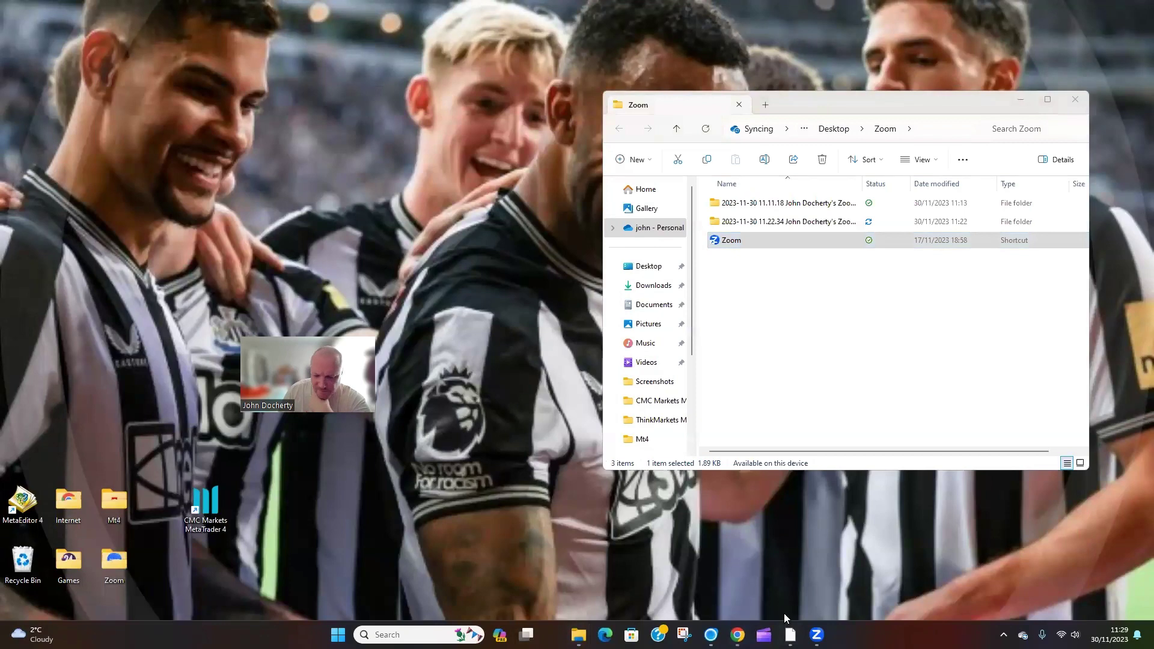
pyautogui.click(790, 635)
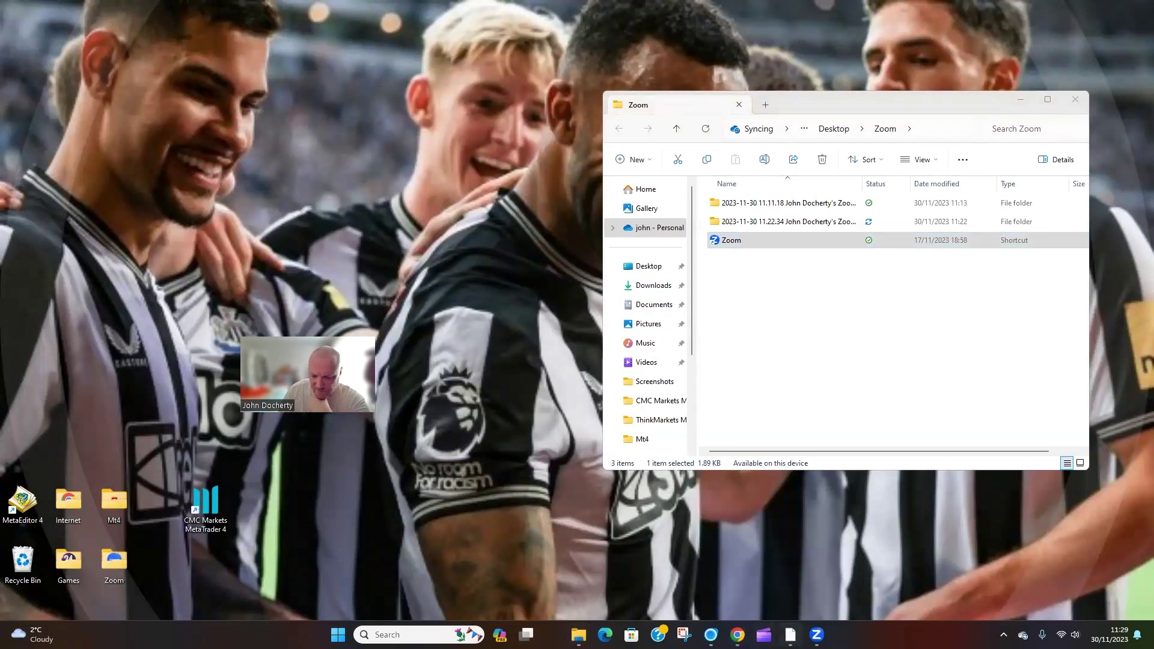
pyautogui.press('super+Up')
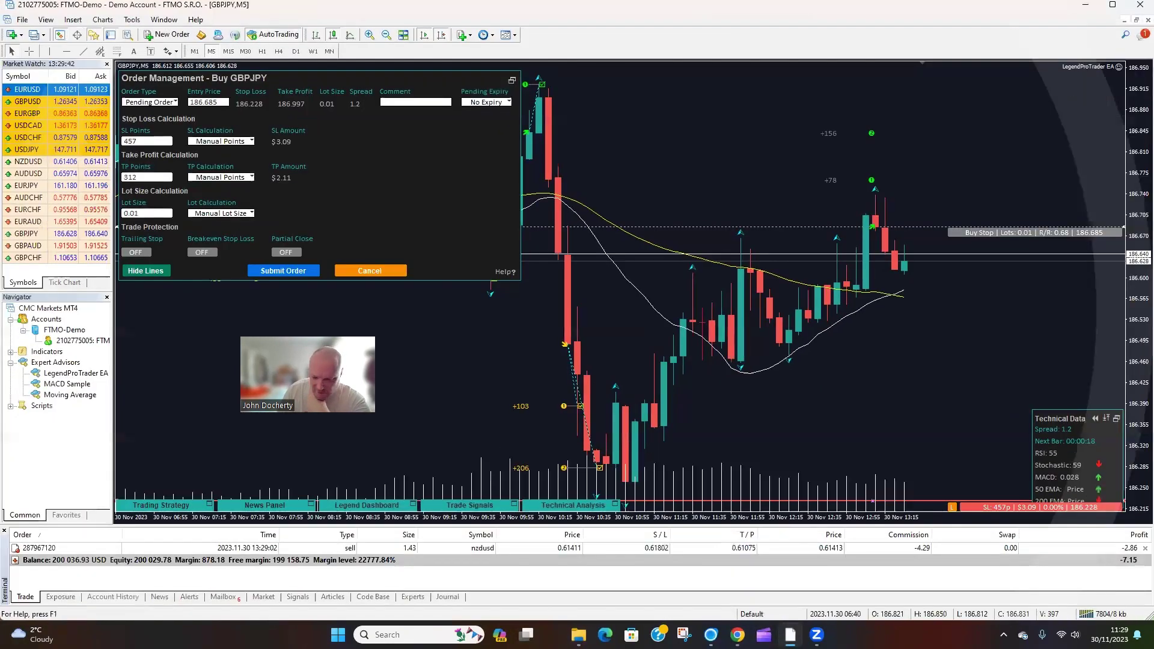
pyautogui.hotkey('alt', 'Tab')
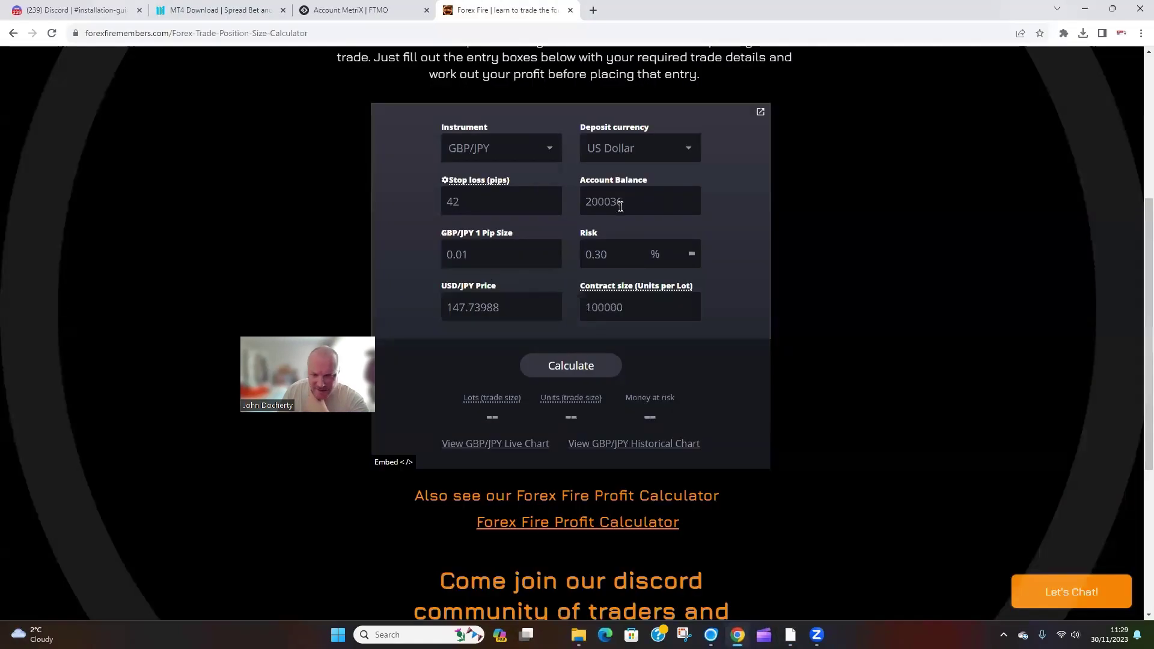
# - Set the calculator's stop loss to 46 pips and calculate the GBP/JPY trade size
pyautogui.click(465, 203)
pyautogui.press('BackSpace')
pyautogui.write('6')
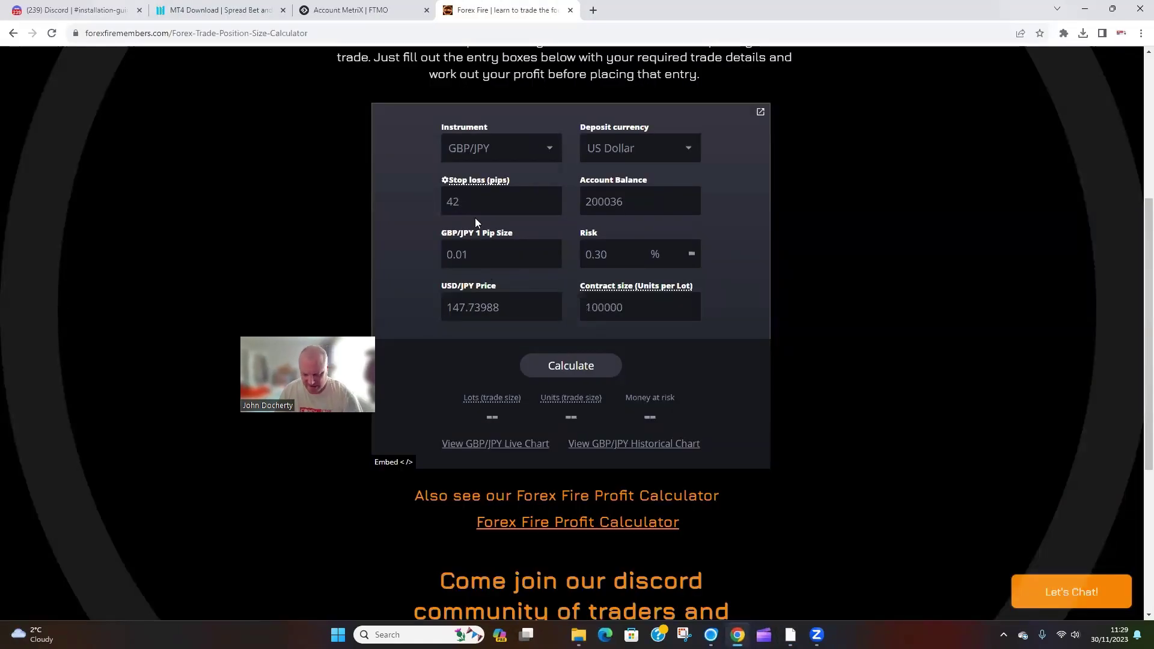
pyautogui.click(578, 367)
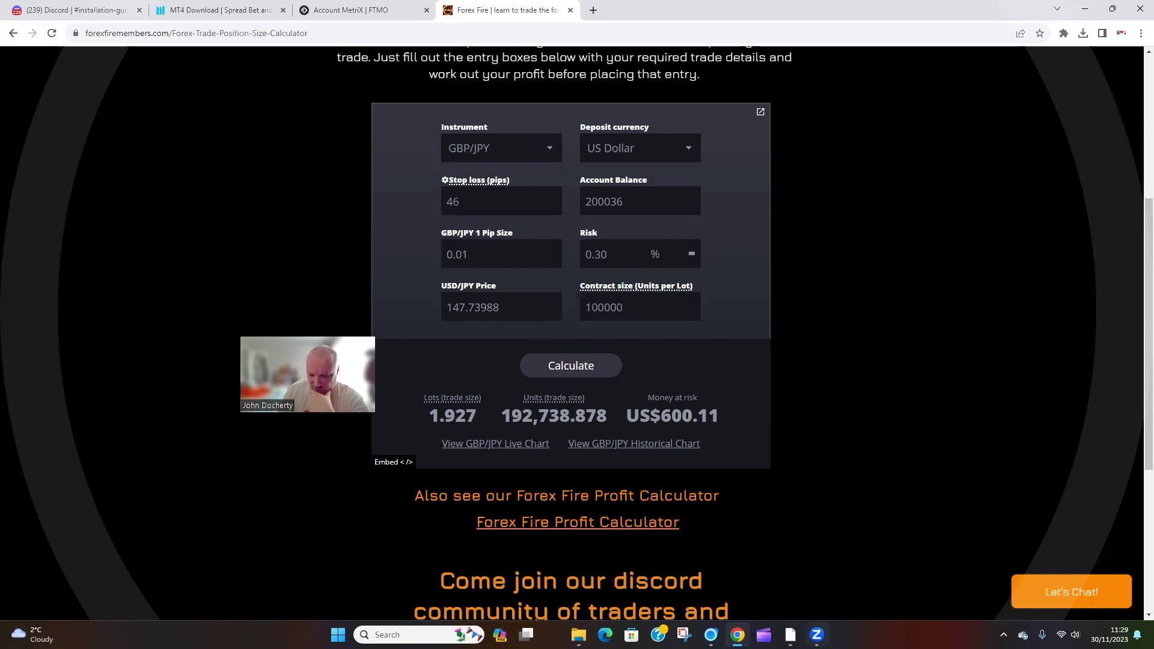
# - Switch back to MetaTrader 4 and set the GBPJPY buy order's lot size to 1.92
pyautogui.hotkey('alt', 'Tab')
pyautogui.doubleClick(136, 214)
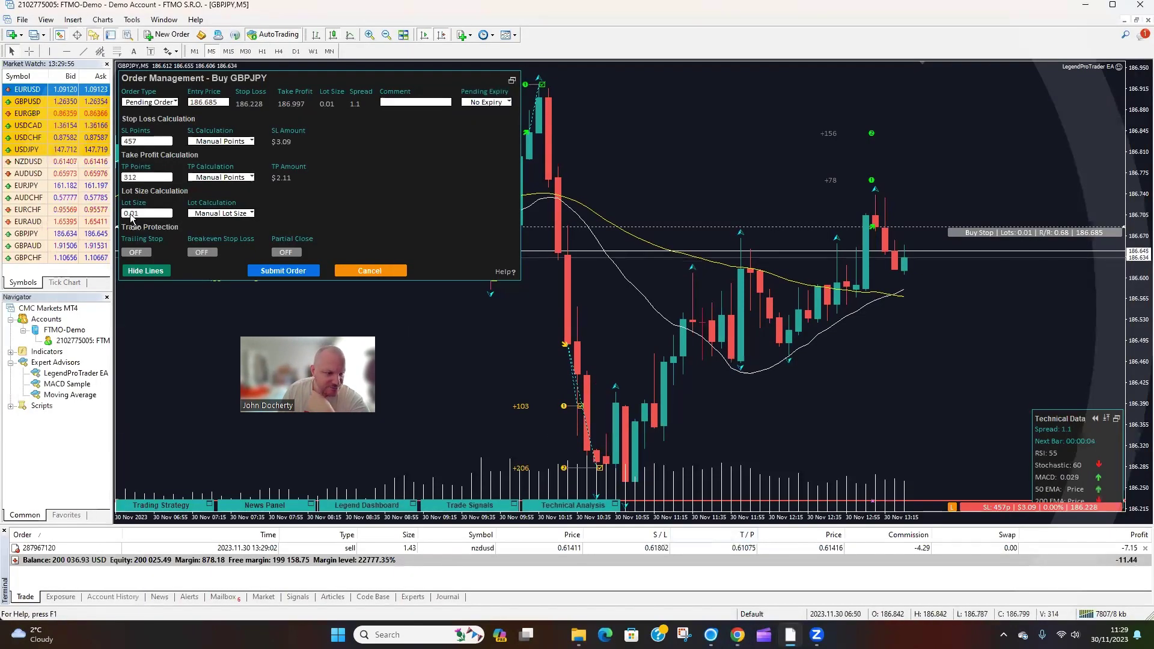
pyautogui.click(149, 211)
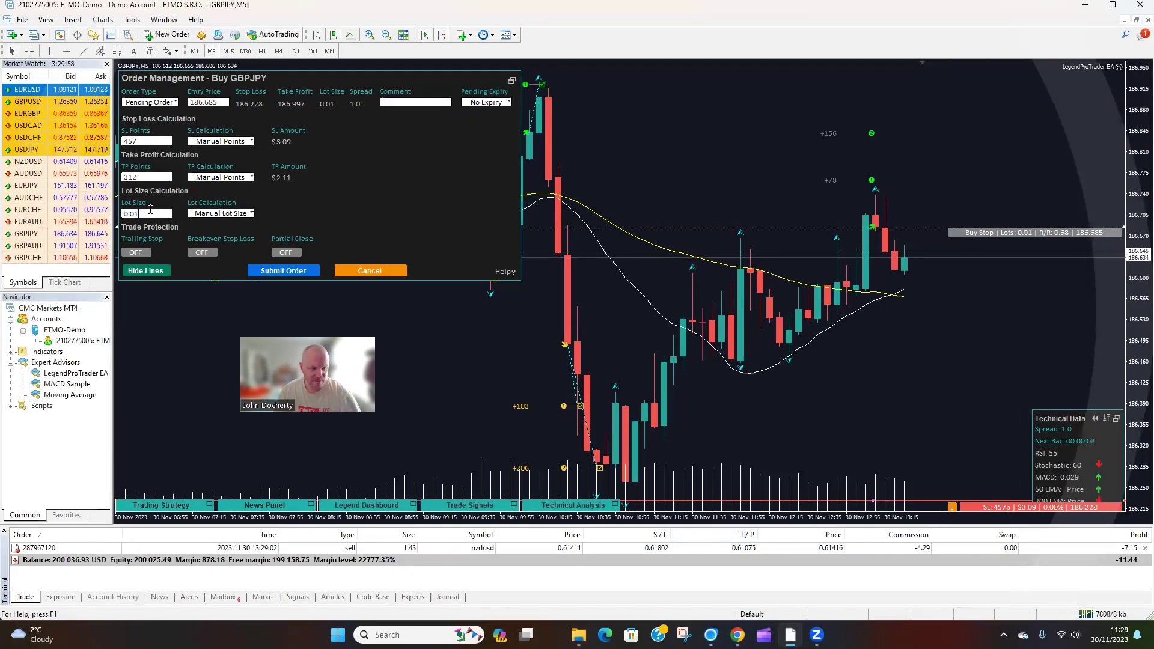
pyautogui.write('1.925')
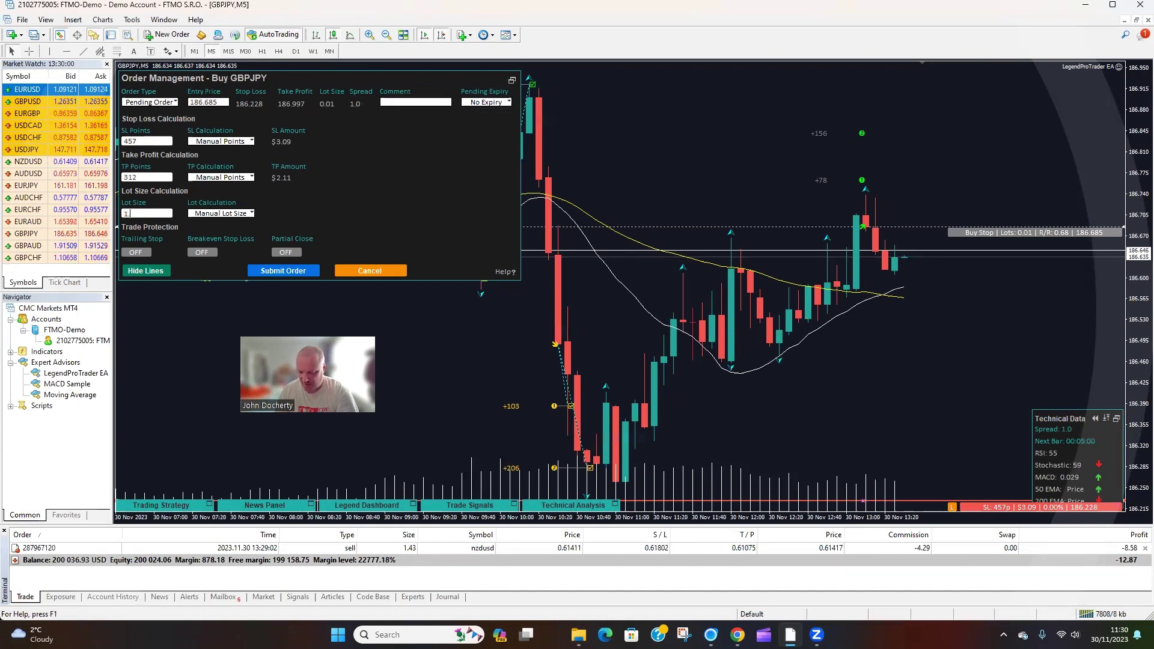
pyautogui.press('BackSpace')
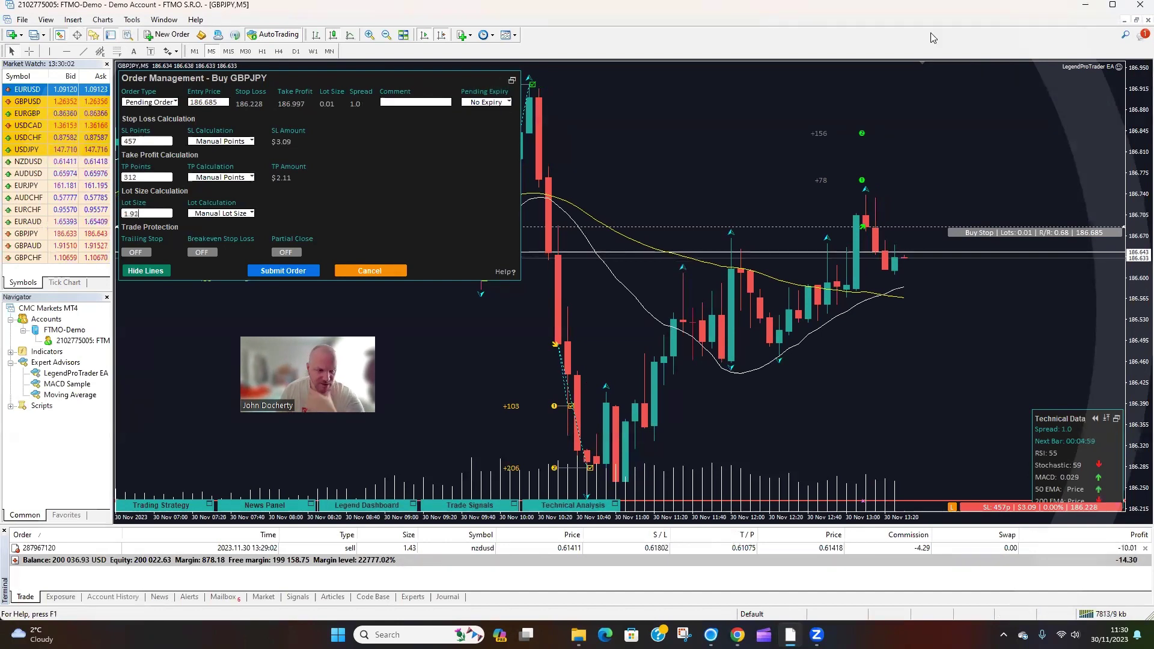
pyautogui.click(382, 172)
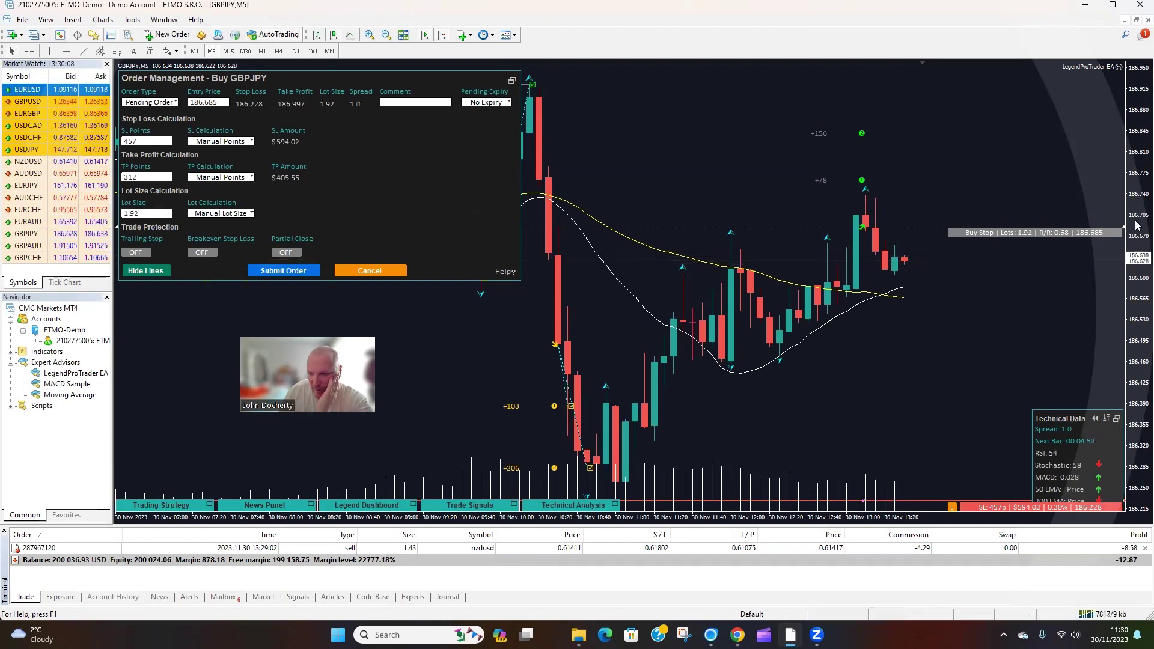
# - Turn on the order's breakeven stop loss, starting at 100 points with a profit of 20 points
pyautogui.moveTo(1138, 219); pyautogui.dragTo(1028, 284)
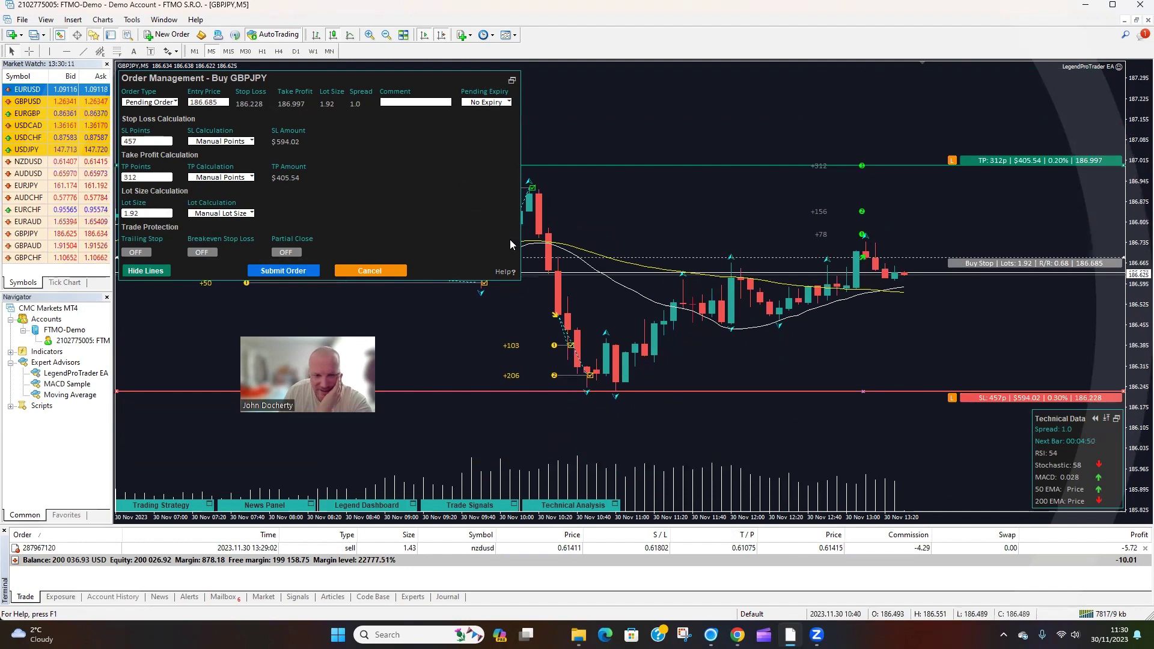
pyautogui.click(202, 252)
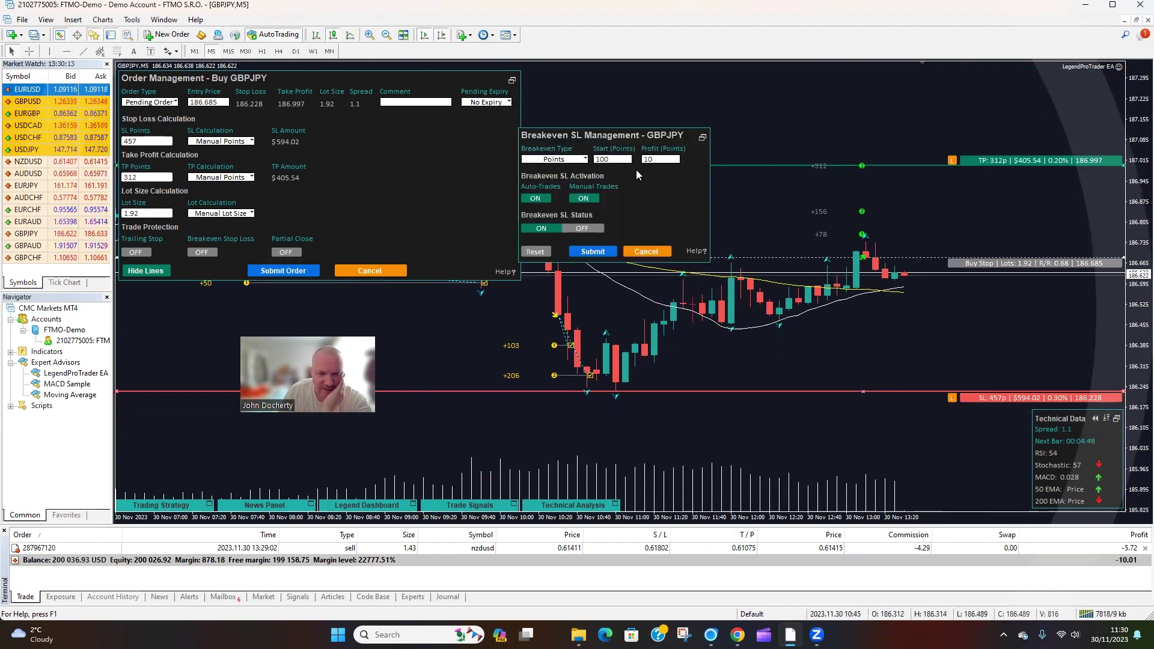
pyautogui.doubleClick(655, 160)
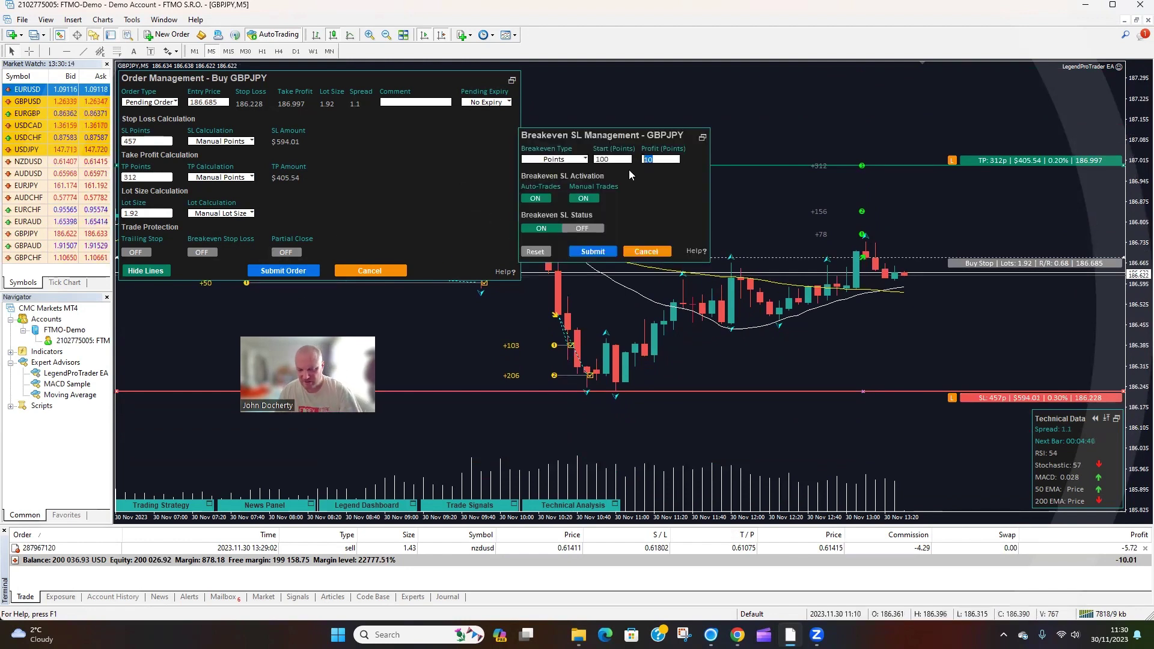
pyautogui.click(573, 252)
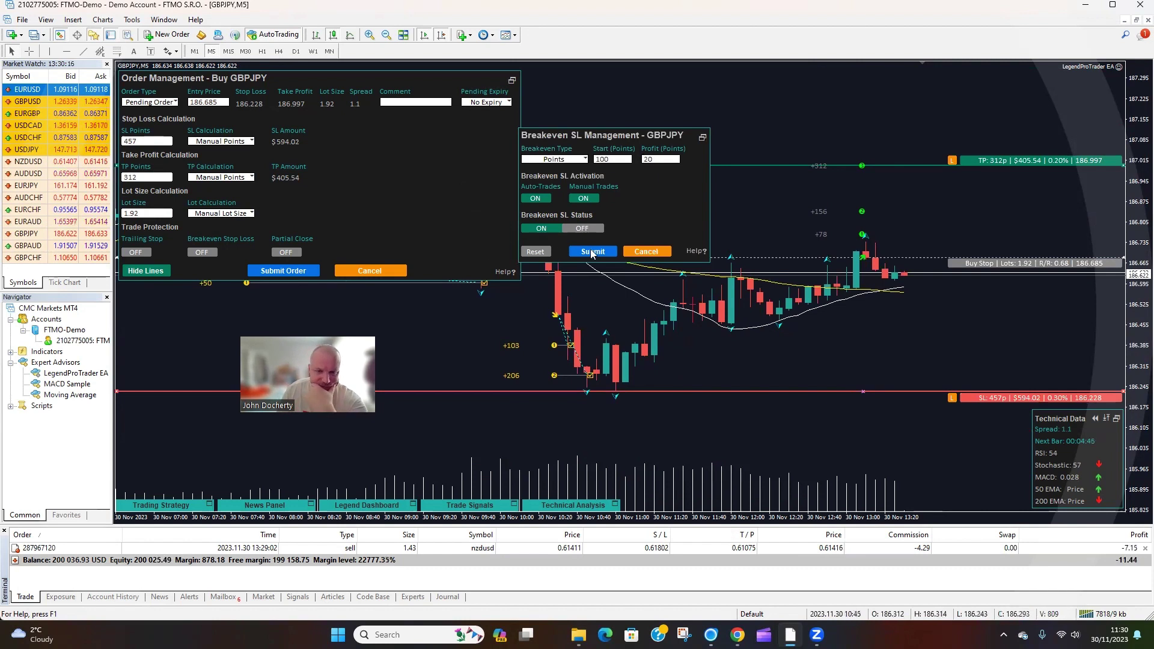
# - Activate partial closes of 25% at TP1, TP2 and TP3, and submit the GBPJPY pending buy order at 186.700
pyautogui.click(287, 252)
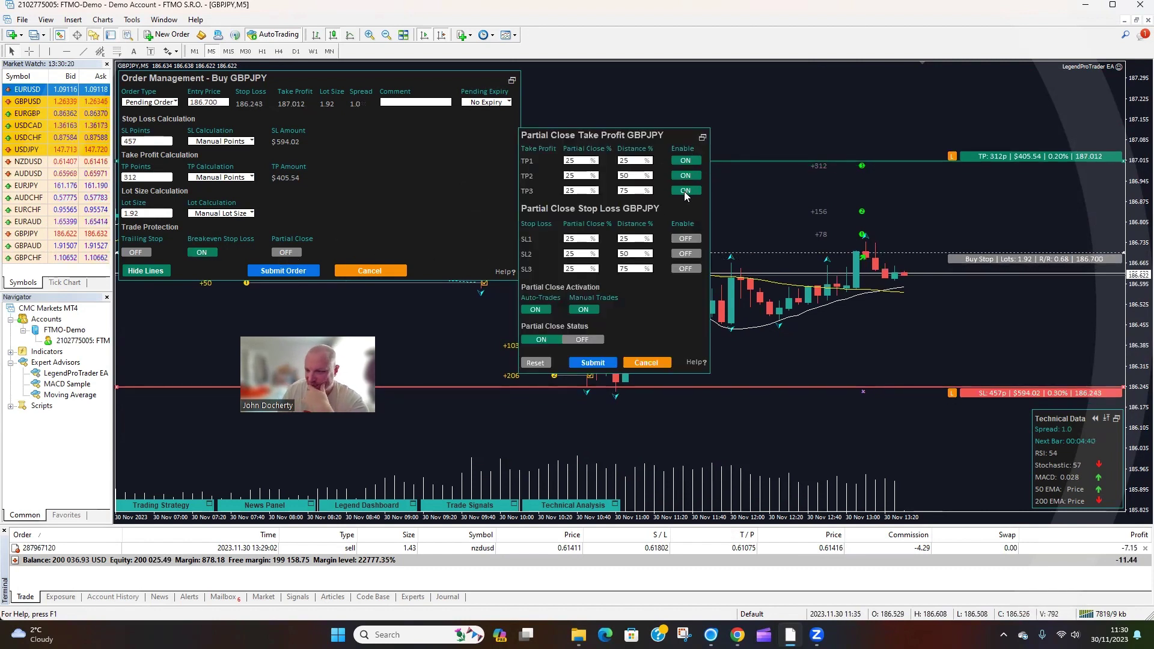
pyautogui.click(593, 362)
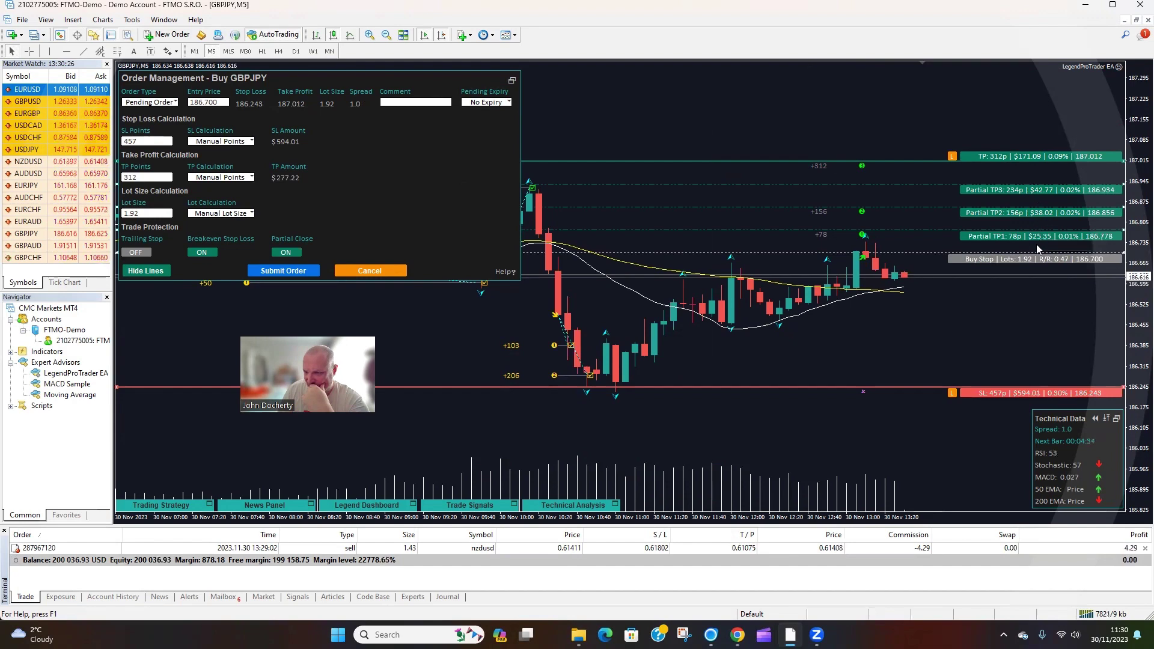
pyautogui.click(303, 271)
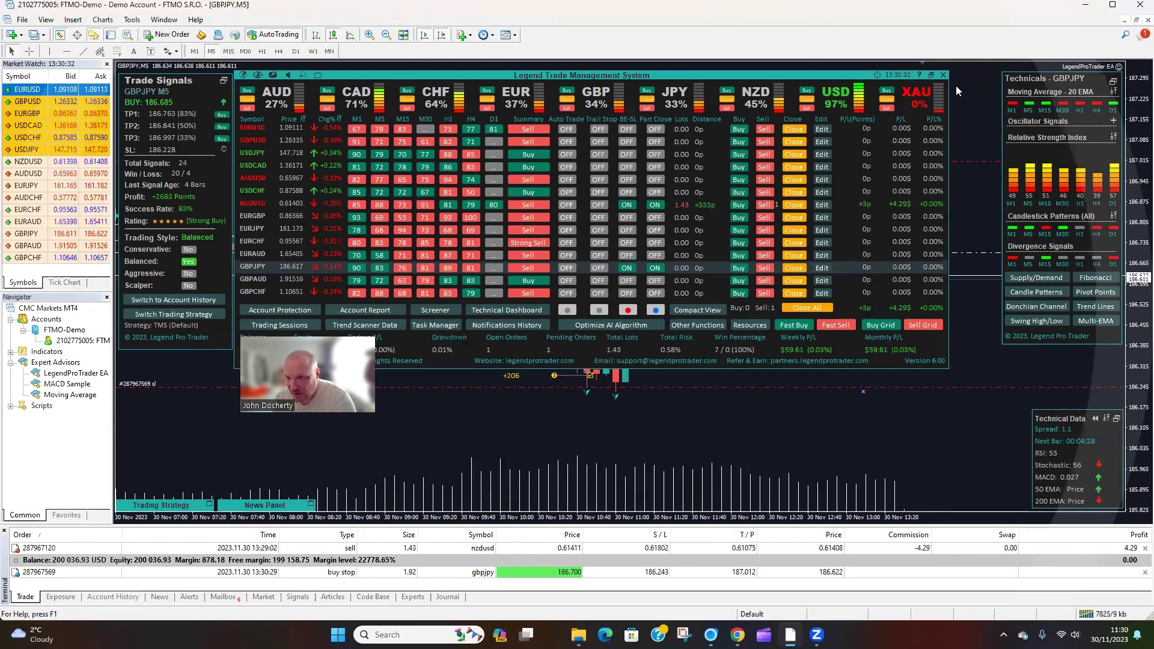
# - Minimize the Legend dashboard, load the open NZDUSD trade's chart to examine its levels, and view its M15 and M30 signals
pyautogui.click(943, 75)
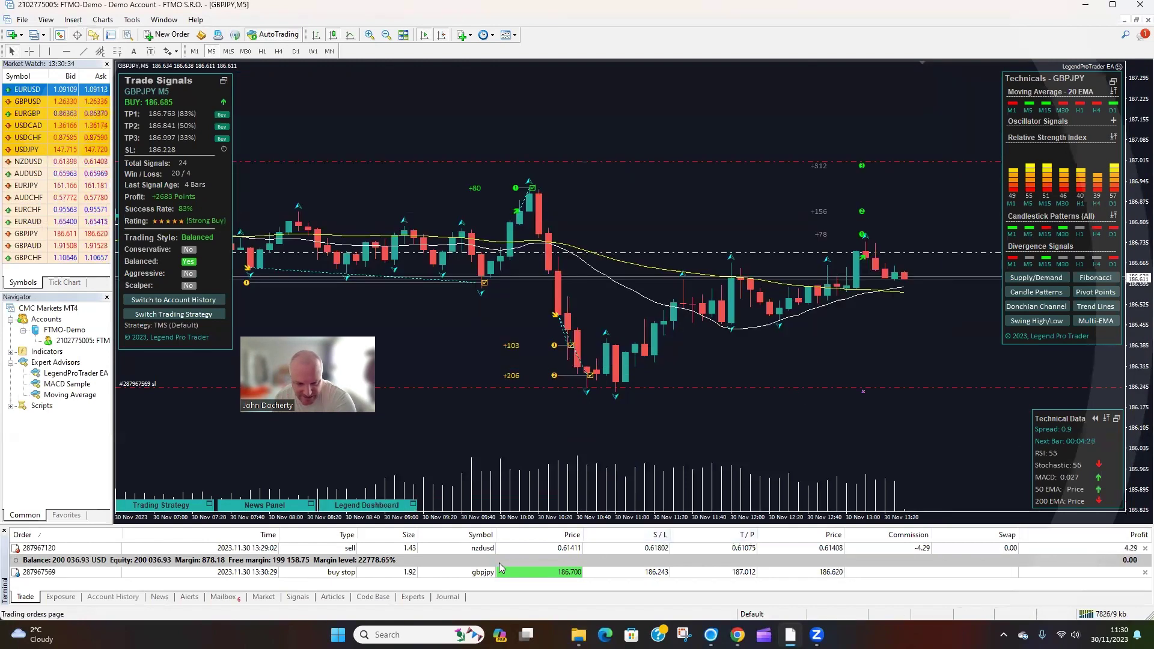
pyautogui.click(486, 553)
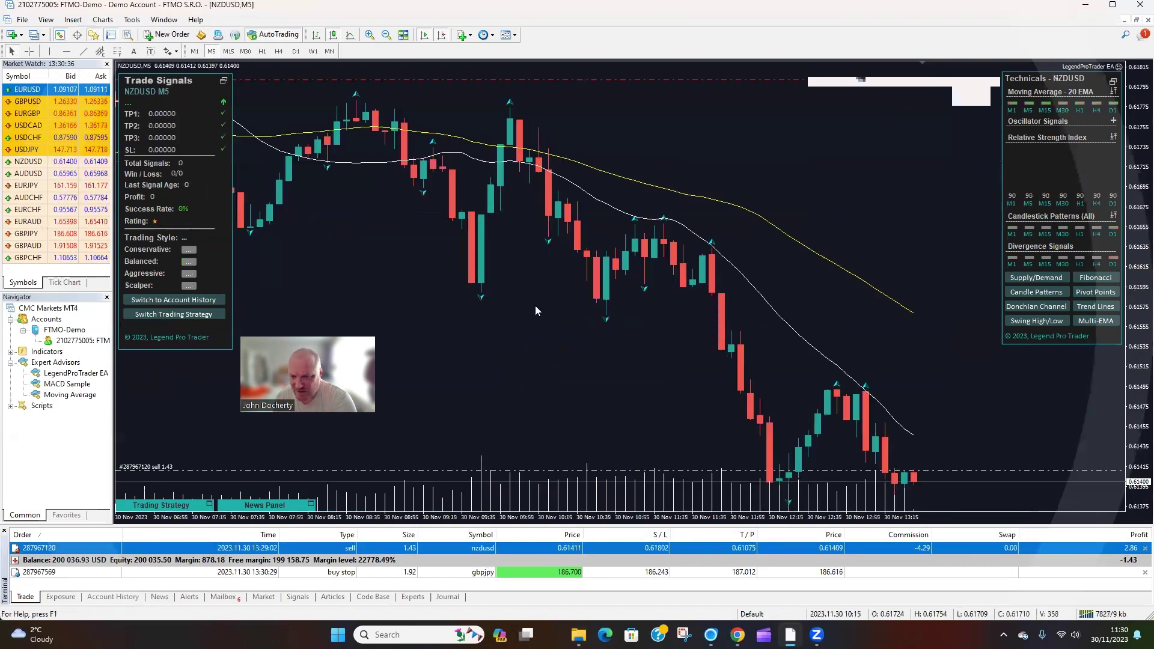
pyautogui.moveTo(1136, 203); pyautogui.dragTo(1136, 332)
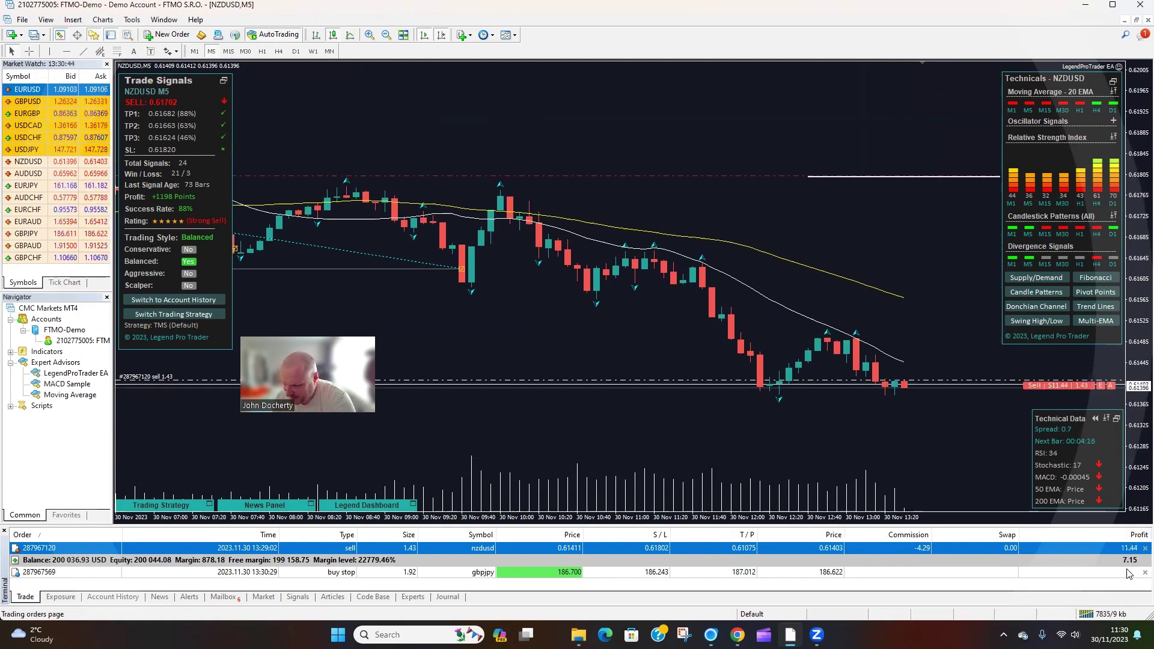
pyautogui.moveTo(1139, 275); pyautogui.dragTo(1139, 310)
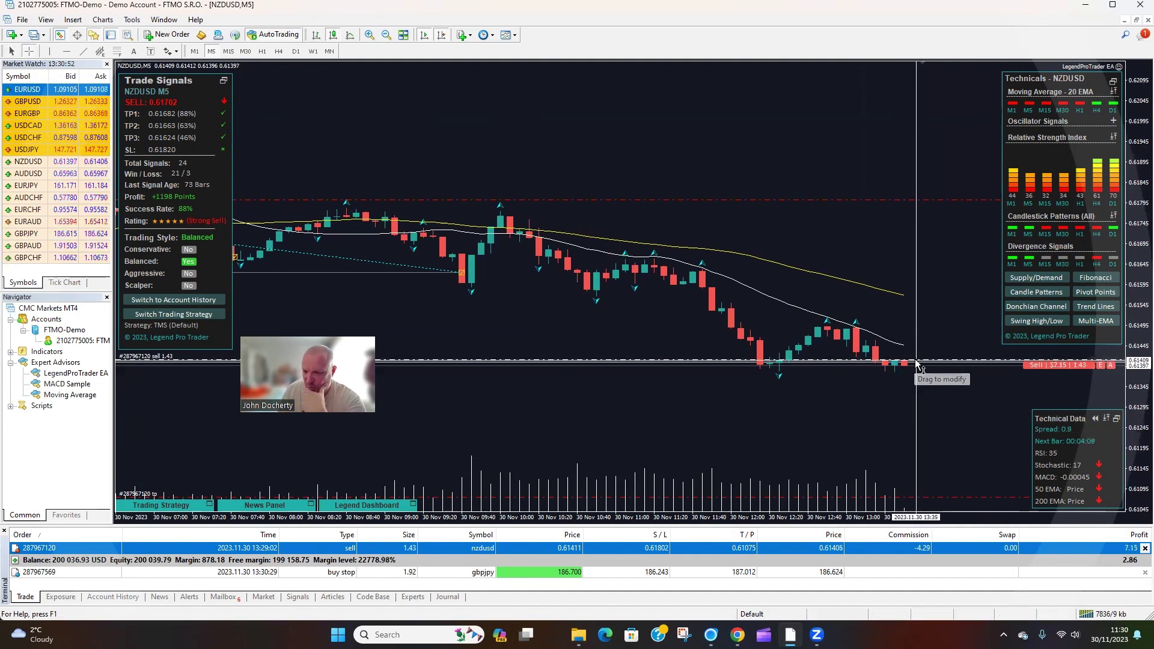
pyautogui.moveTo(918, 363); pyautogui.dragTo(922, 403)
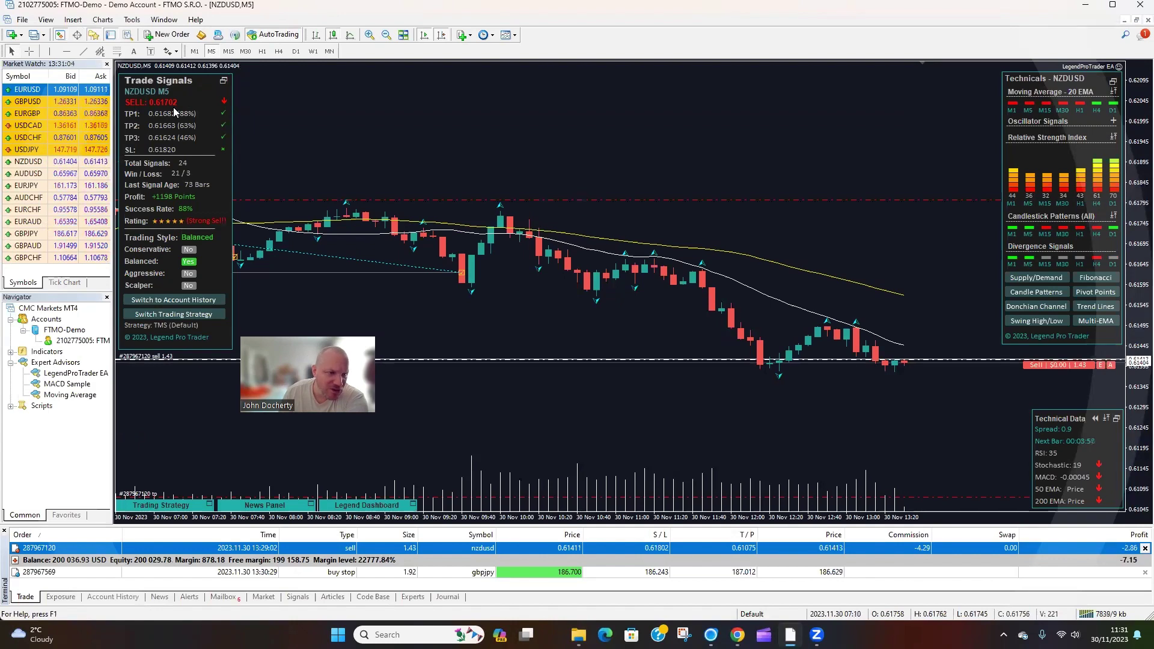
pyautogui.click(228, 51)
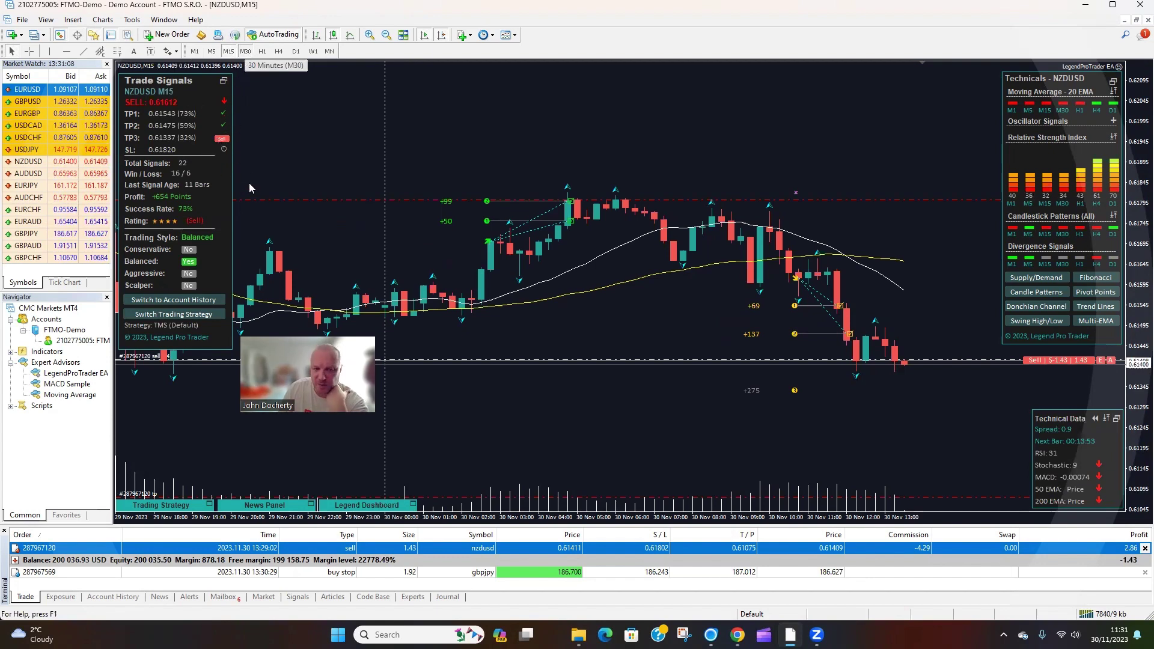
pyautogui.click(245, 51)
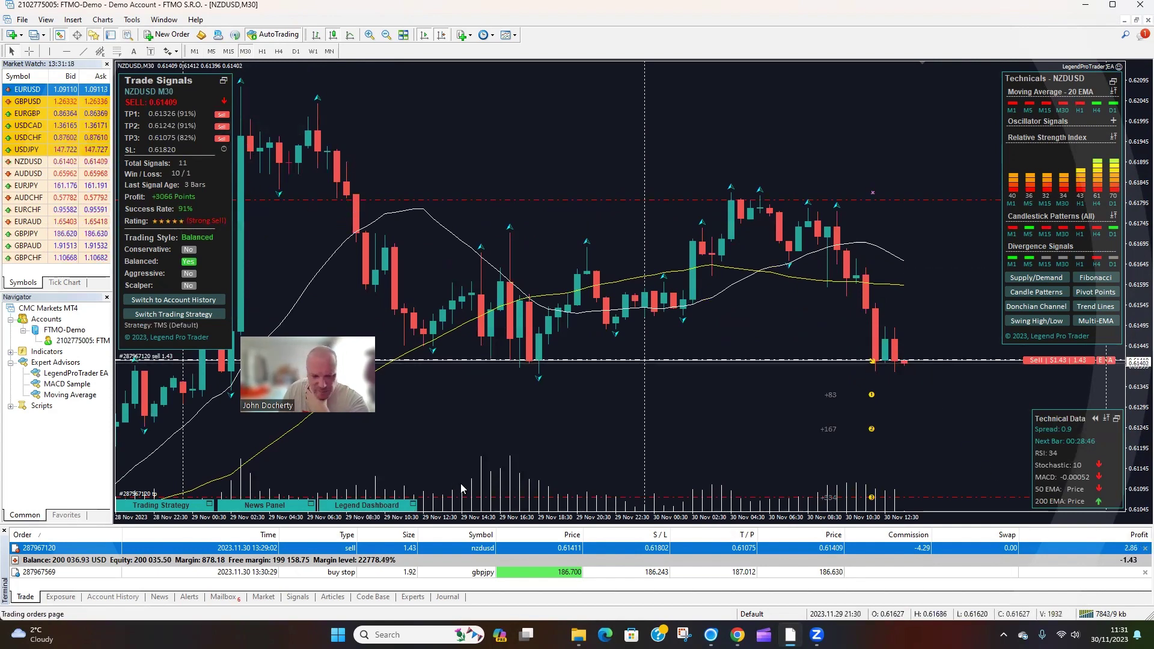
# - Open a separate GBPJPY chart from the pending order and tile it side by side with the NZDUSD M30 chart
pyautogui.click(404, 34)
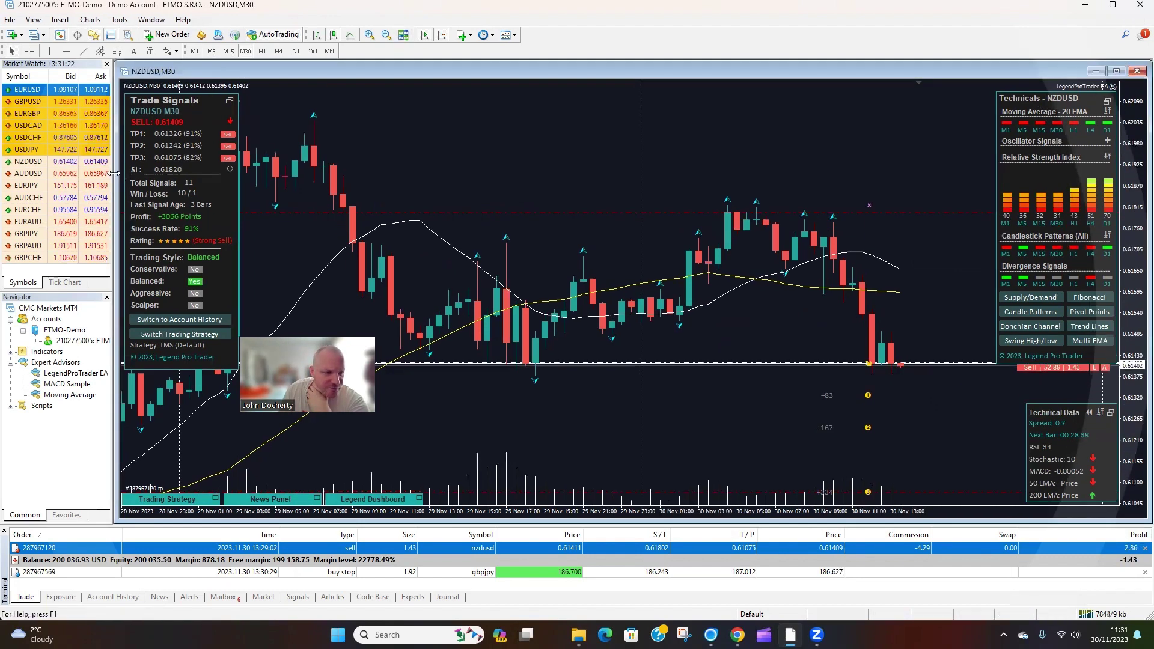
pyautogui.moveTo(114, 174); pyautogui.dragTo(460, 180)
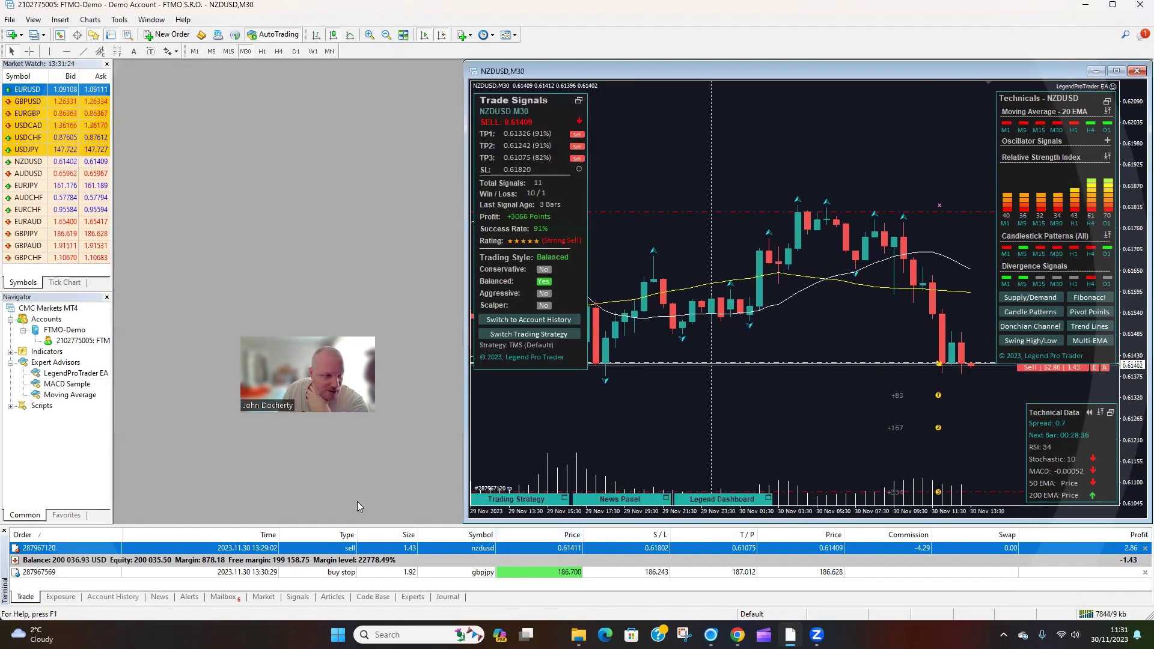
pyautogui.moveTo(494, 575); pyautogui.dragTo(327, 238)
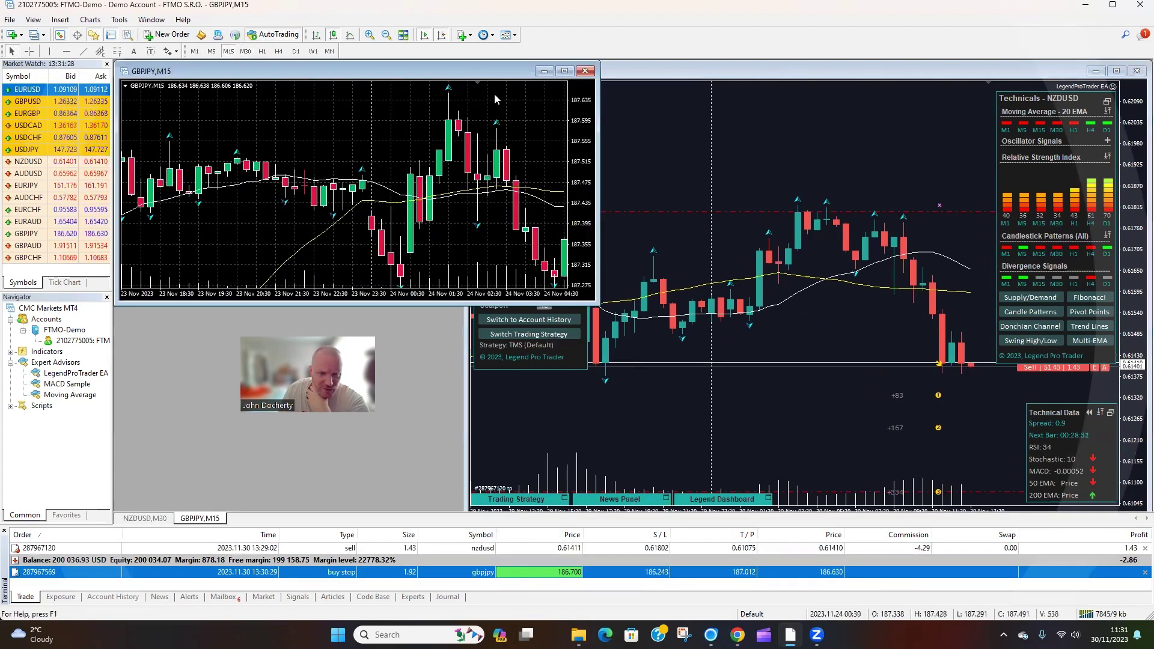
pyautogui.rightClick(528, 102)
pyautogui.click(560, 252)
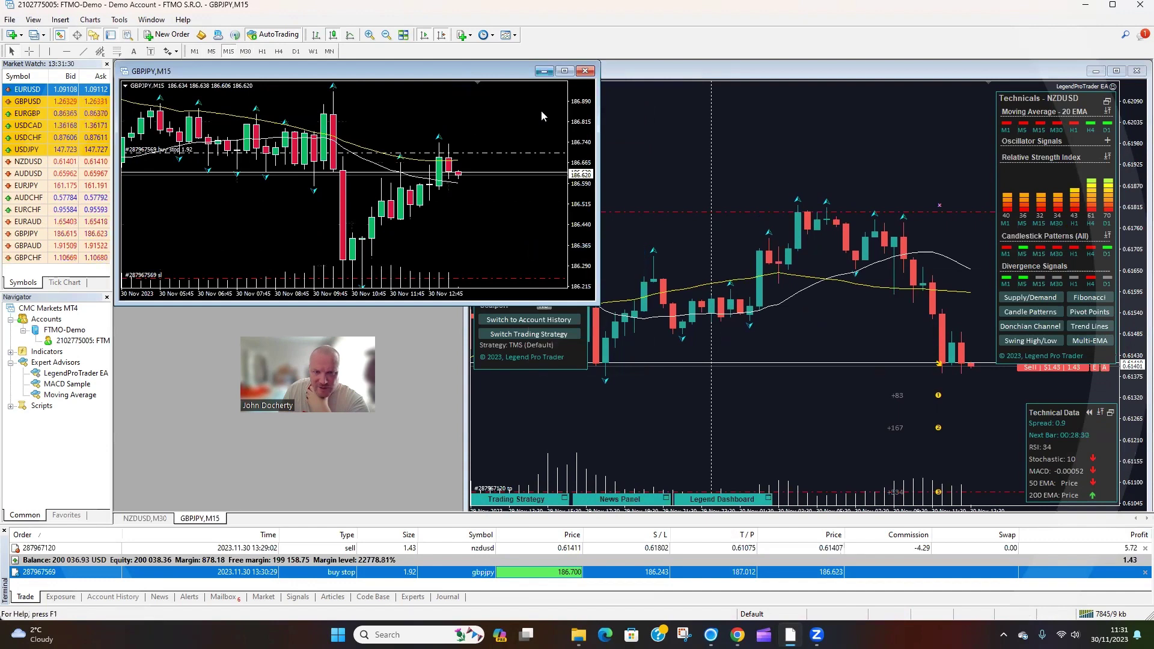
pyautogui.click(404, 36)
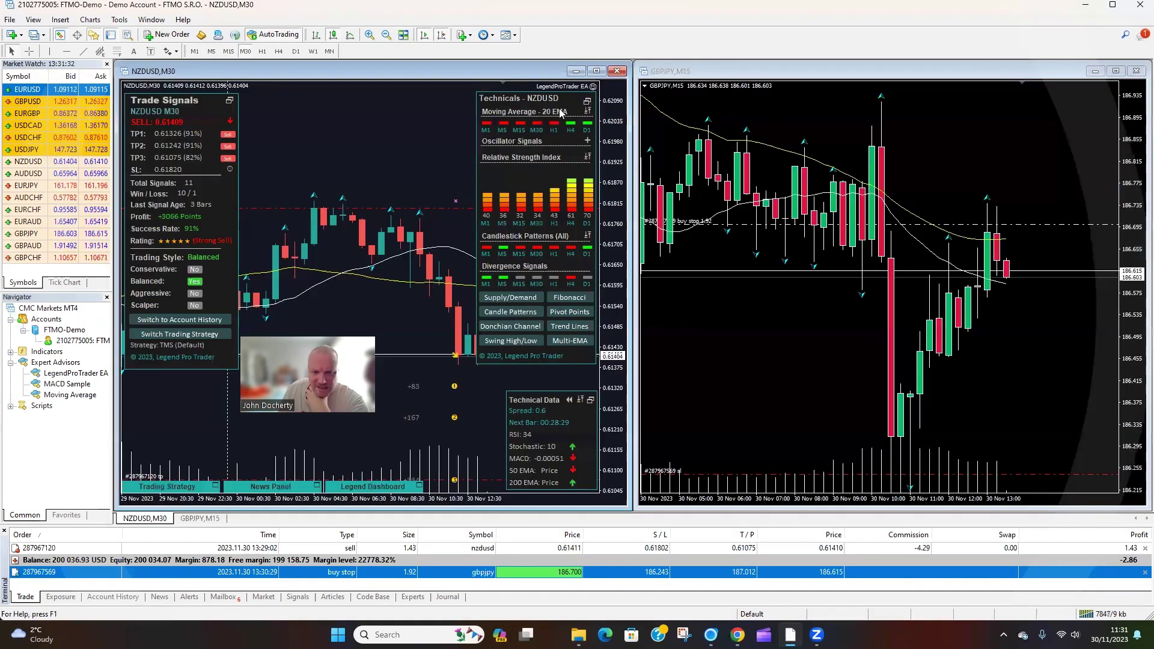
# - Compress the GBPJPY price scale to fit the order's levels, and open a EURUSD M15 chart with its grid hidden
pyautogui.moveTo(1138, 203); pyautogui.dragTo(1138, 351)
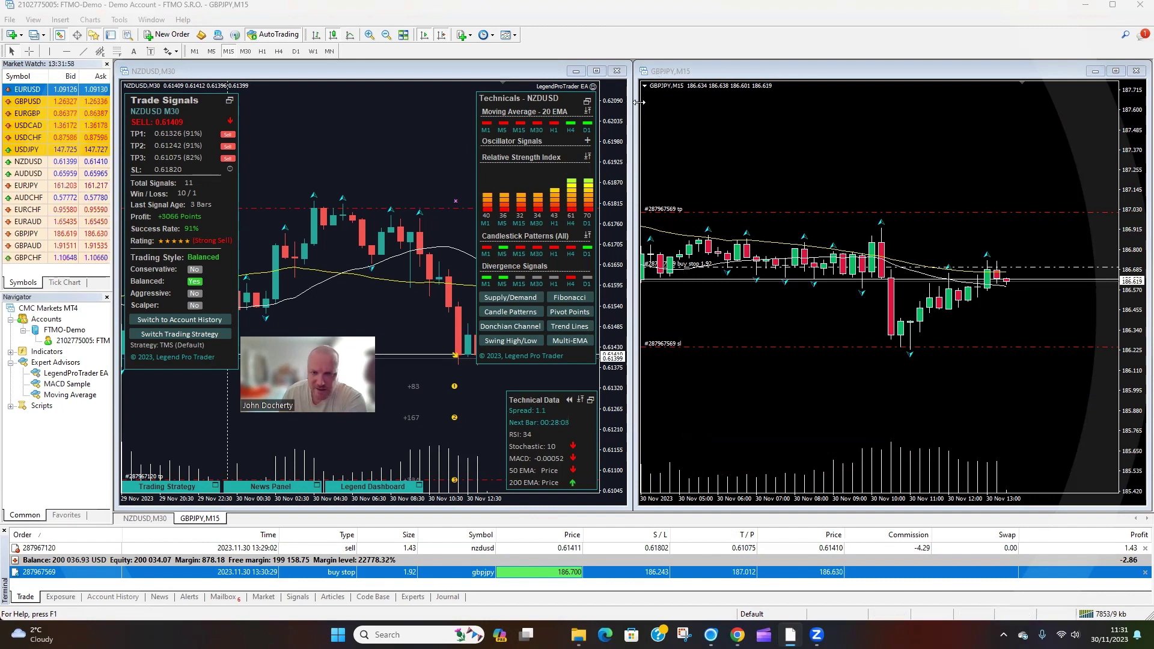
pyautogui.moveTo(638, 103); pyautogui.dragTo(827, 103)
pyautogui.moveTo(11, 91); pyautogui.dragTo(754, 183)
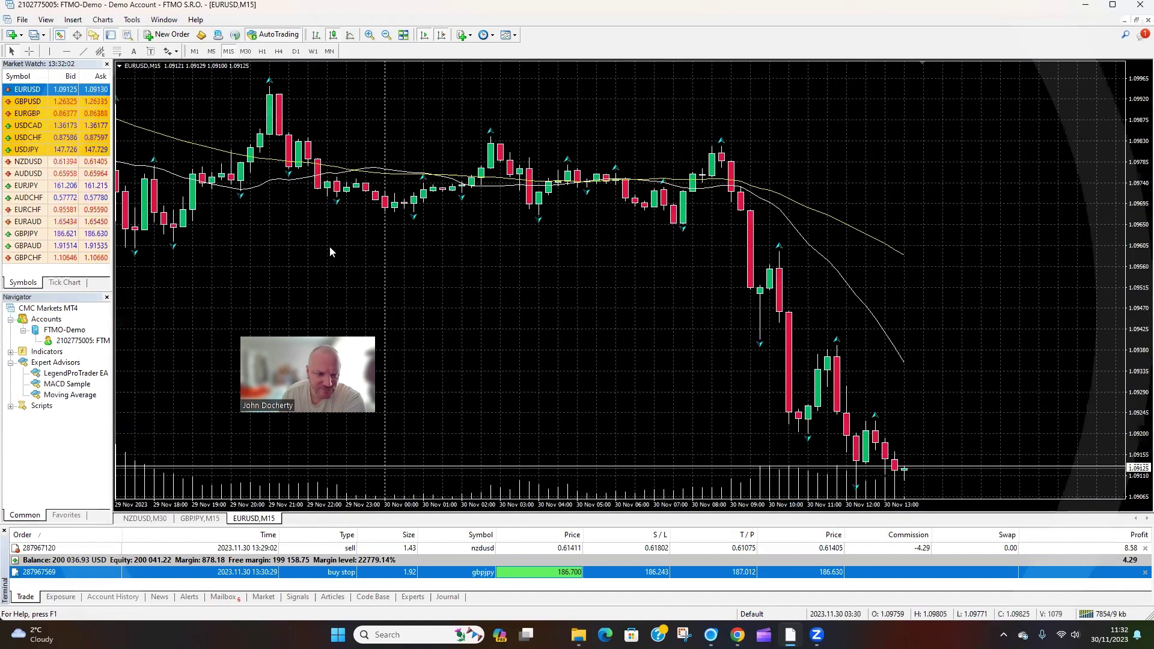
pyautogui.rightClick(323, 243)
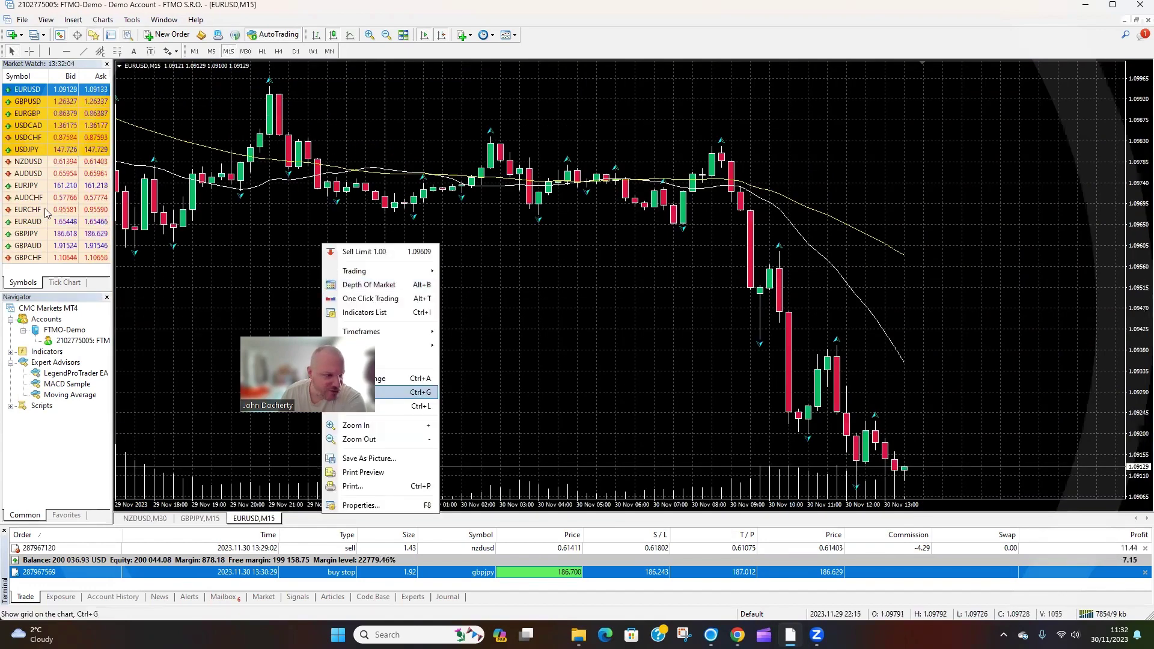
pyautogui.press('Return')
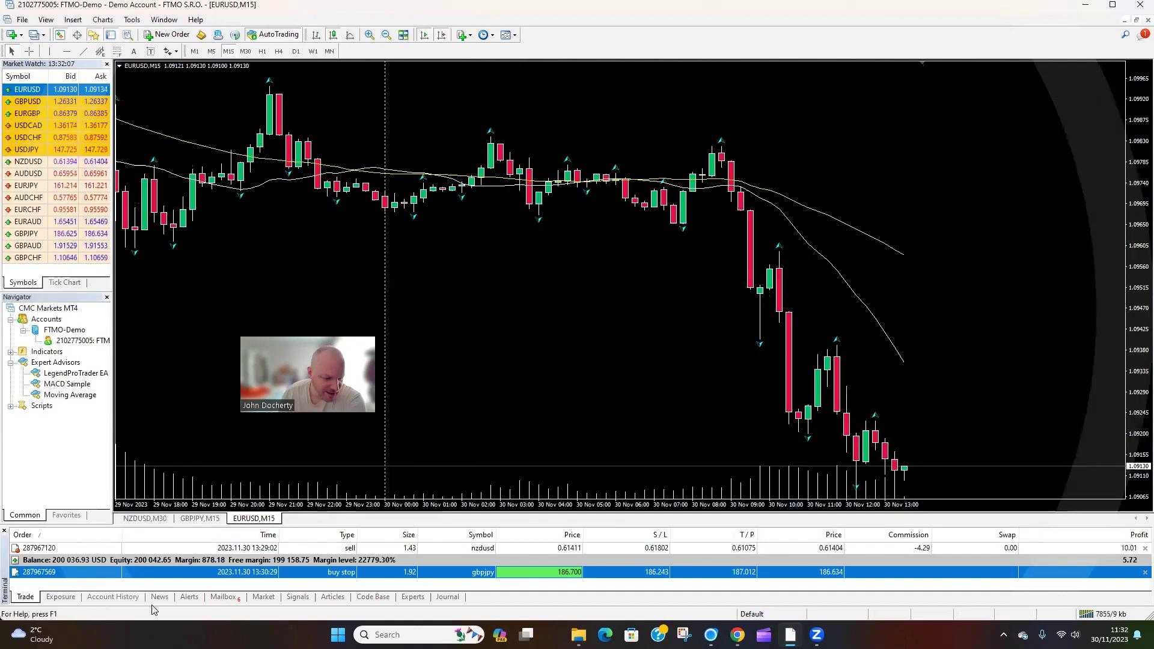
# - Attach the LegendProTrader EA to the EURUSD chart with the inputs loaded from the 14 popular.set preset
pyautogui.moveTo(56, 375); pyautogui.dragTo(332, 279)
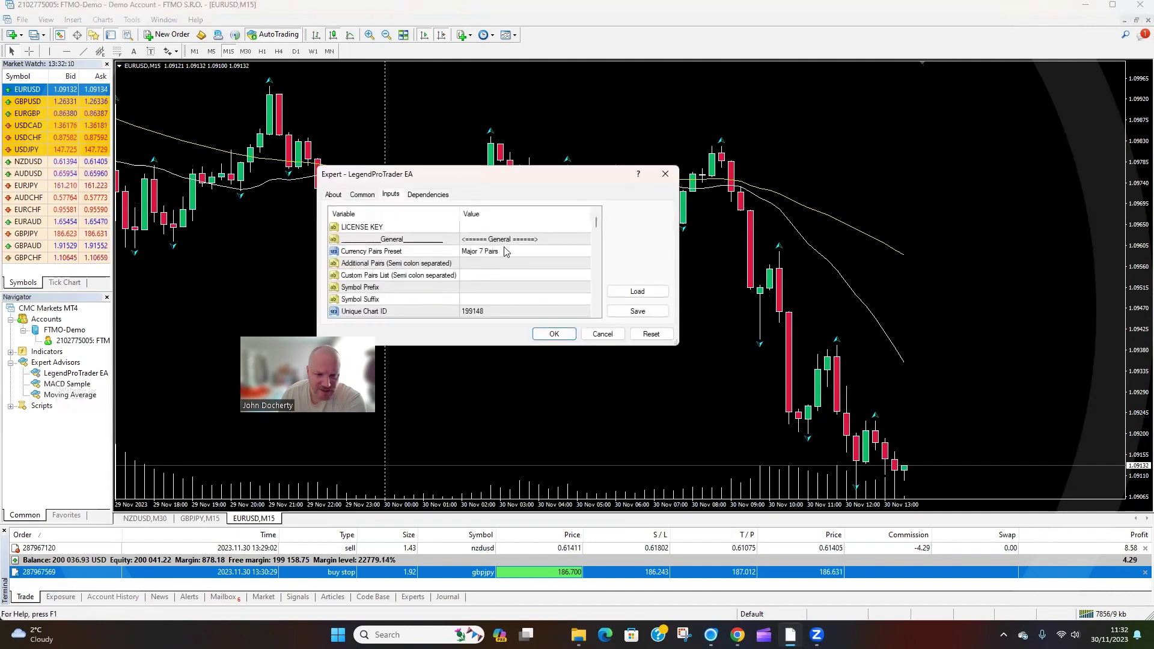
pyautogui.click(637, 292)
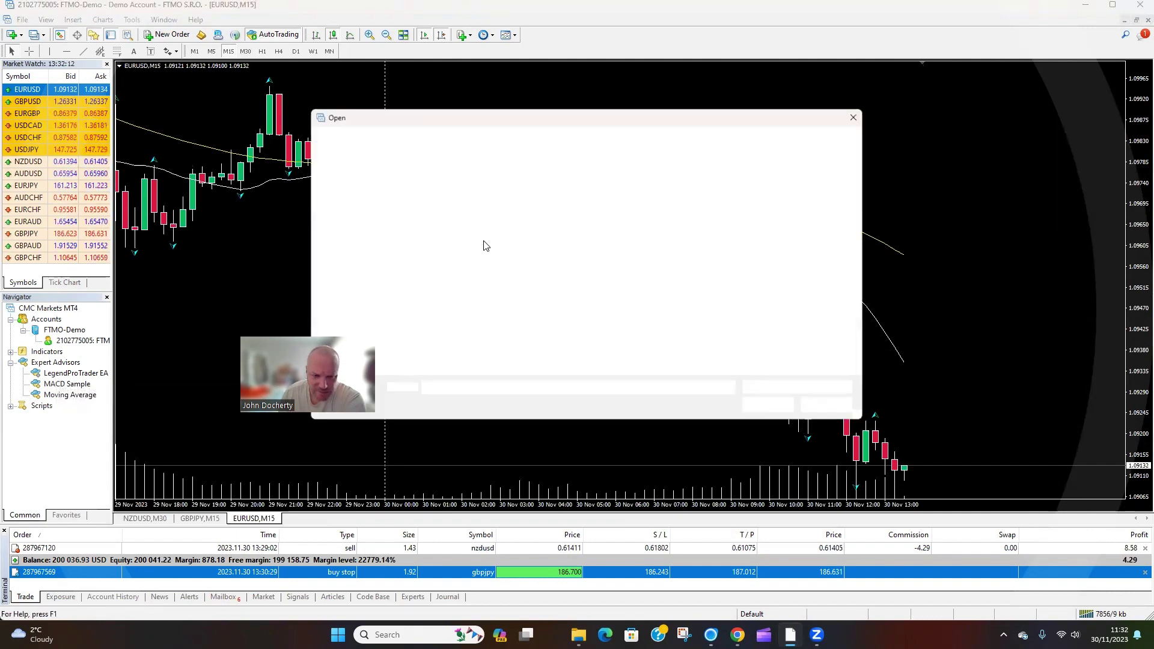
pyautogui.click(450, 220)
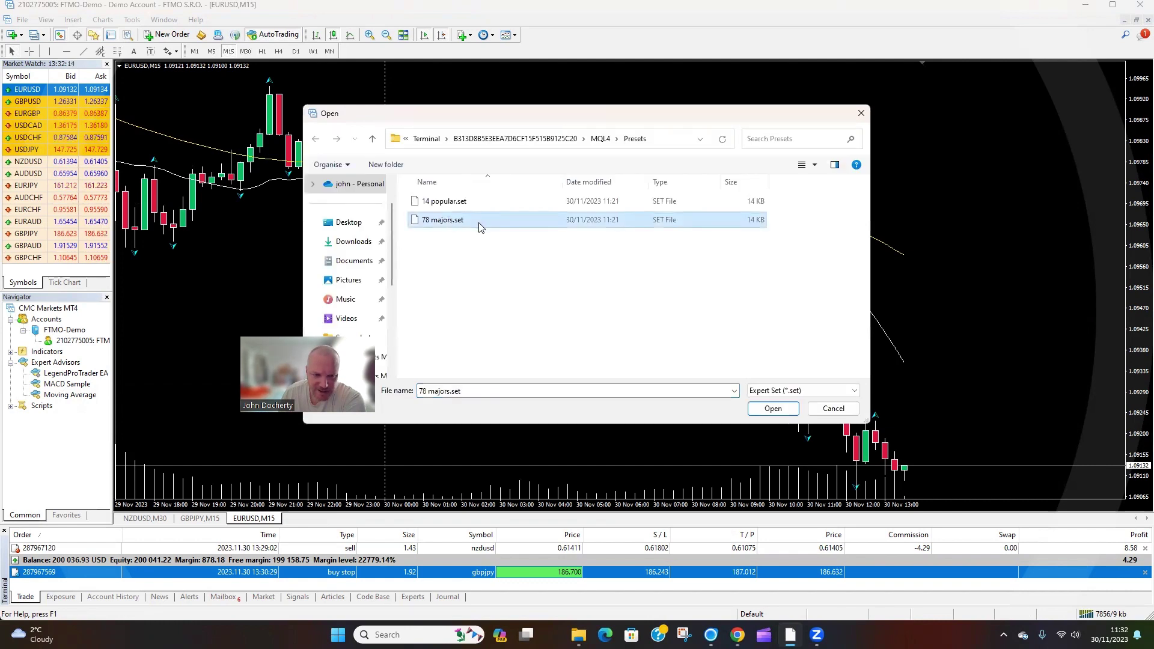
pyautogui.click(445, 202)
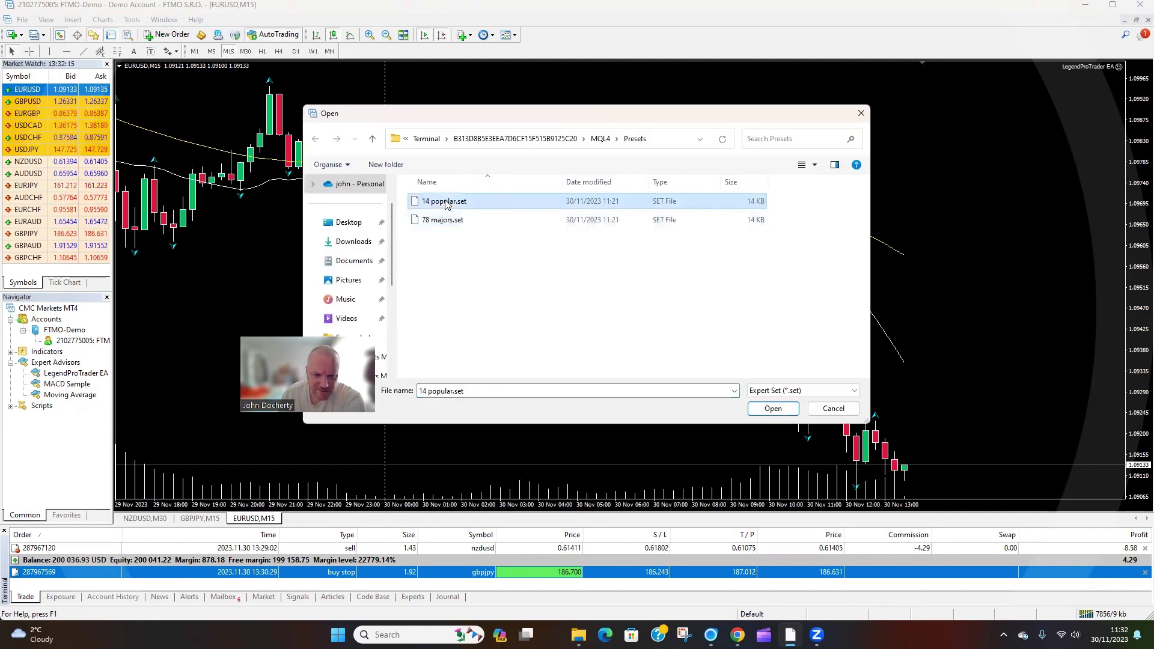
pyautogui.click(773, 409)
pyautogui.click(554, 334)
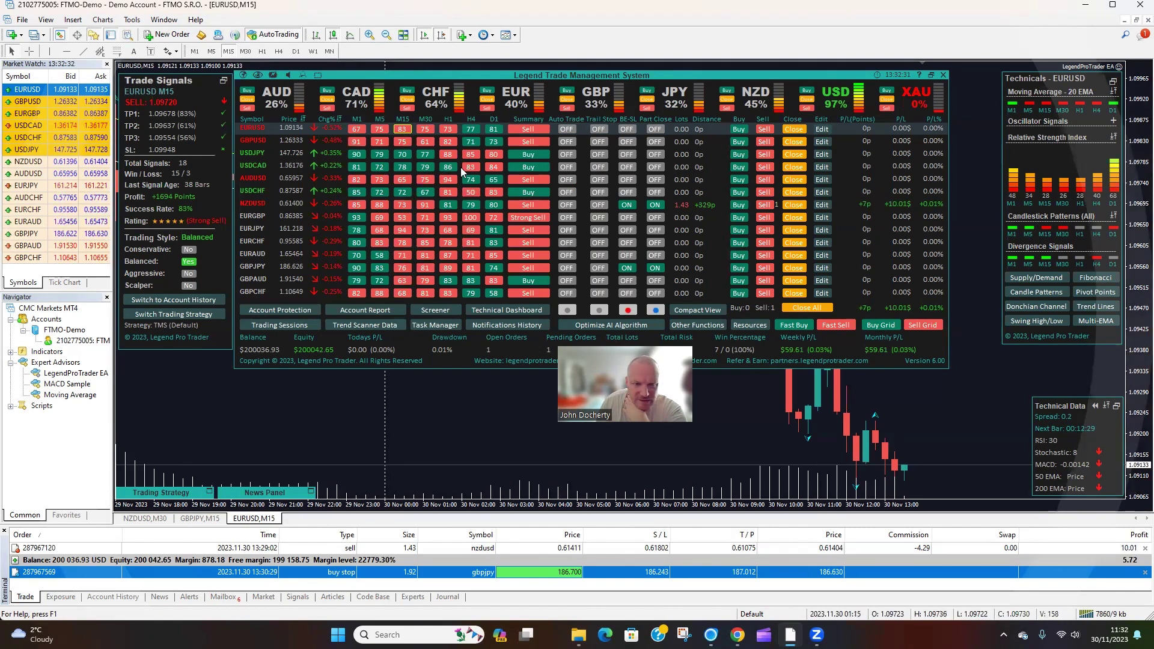
# - Check the EURGBP H1 signal, load the AUDUSD H1 signal instead, and start a sell order from its TP3 target
pyautogui.click(451, 219)
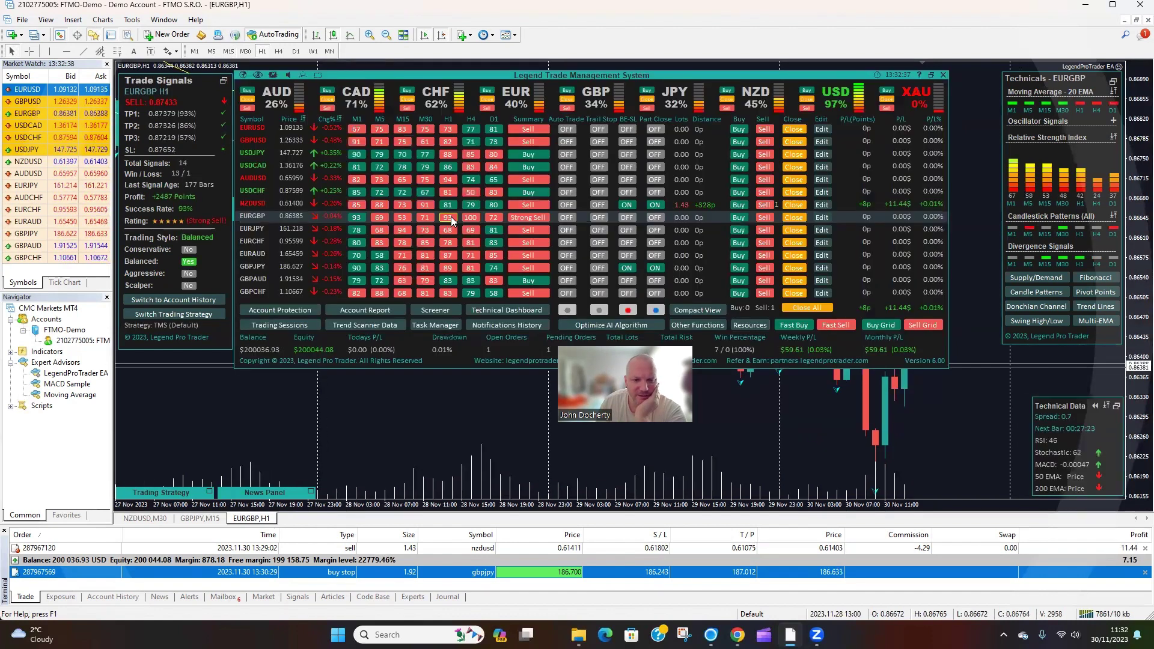
pyautogui.click(446, 178)
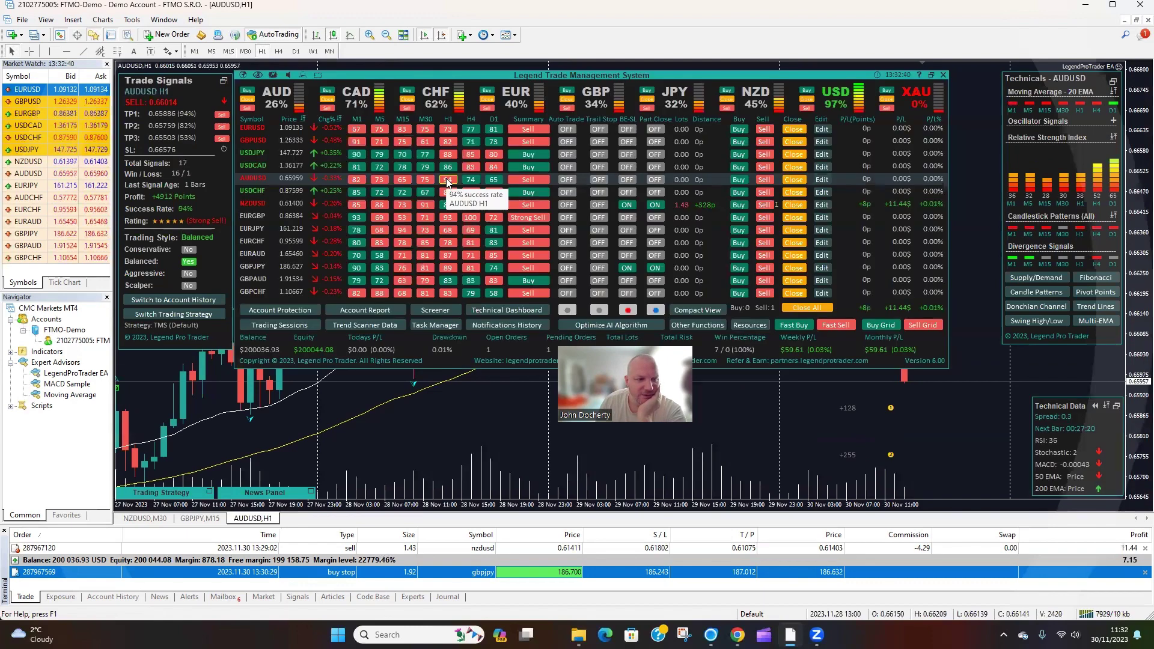
pyautogui.click(225, 140)
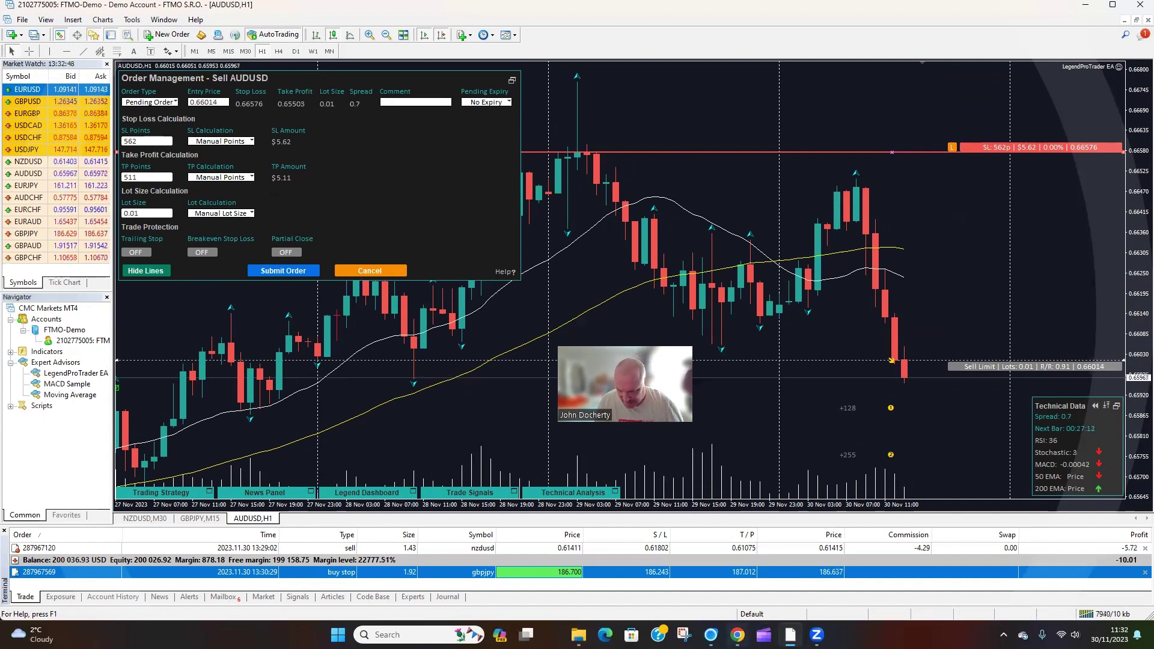
# - Switch to the Forex Fire position size calculator in Chrome and calculate the AUD/USD lot size for a 56-pip stop loss
pyautogui.moveTo(737, 634)
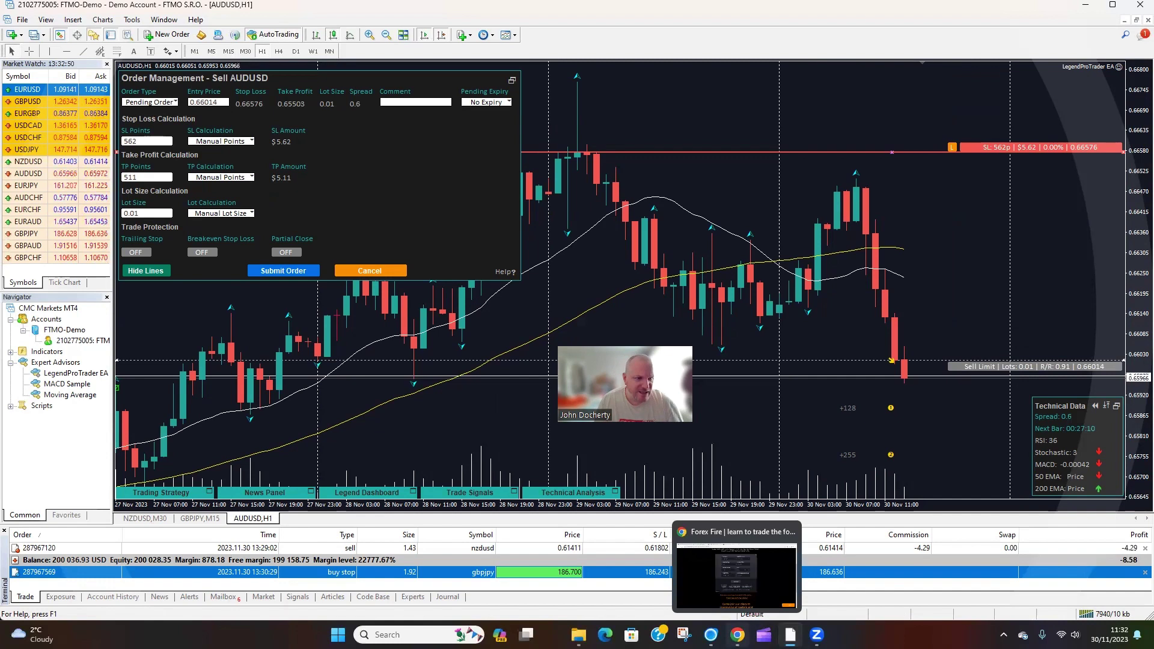
pyautogui.click(737, 576)
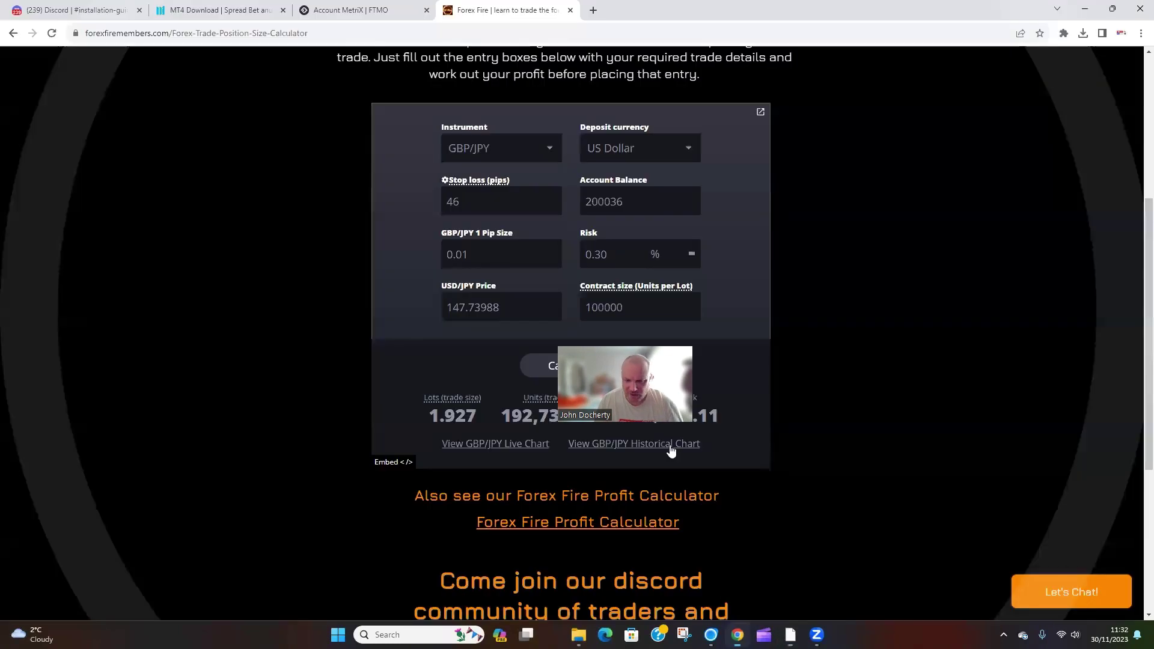
pyautogui.click(498, 153)
pyautogui.write('AU')
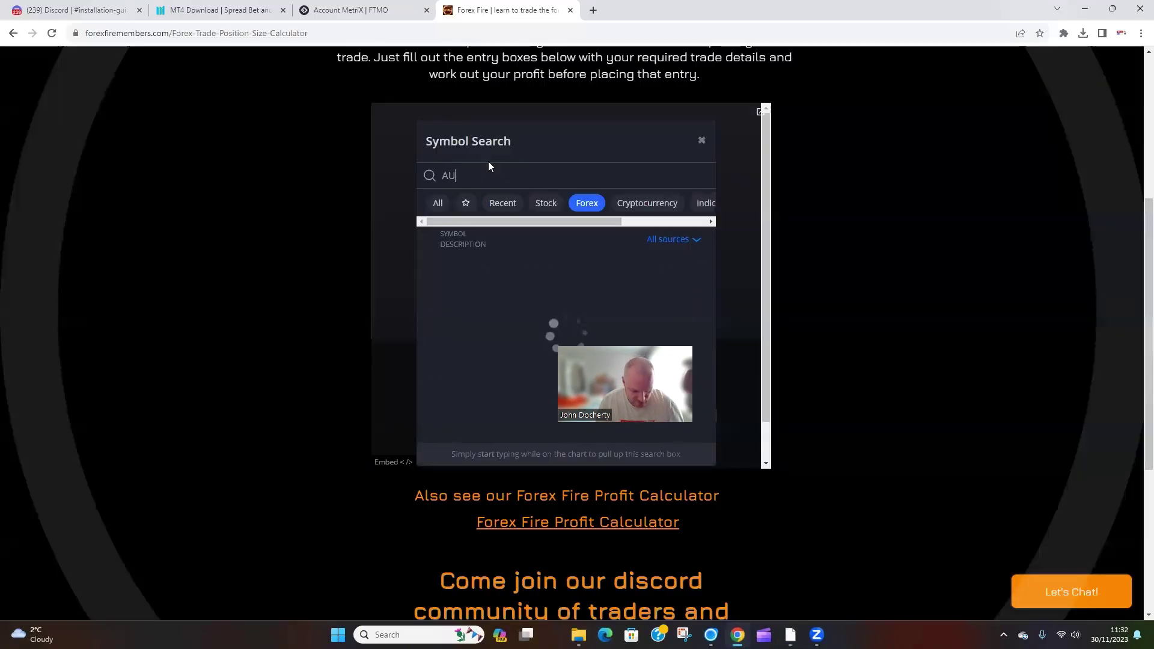
pyautogui.write('DUSD')
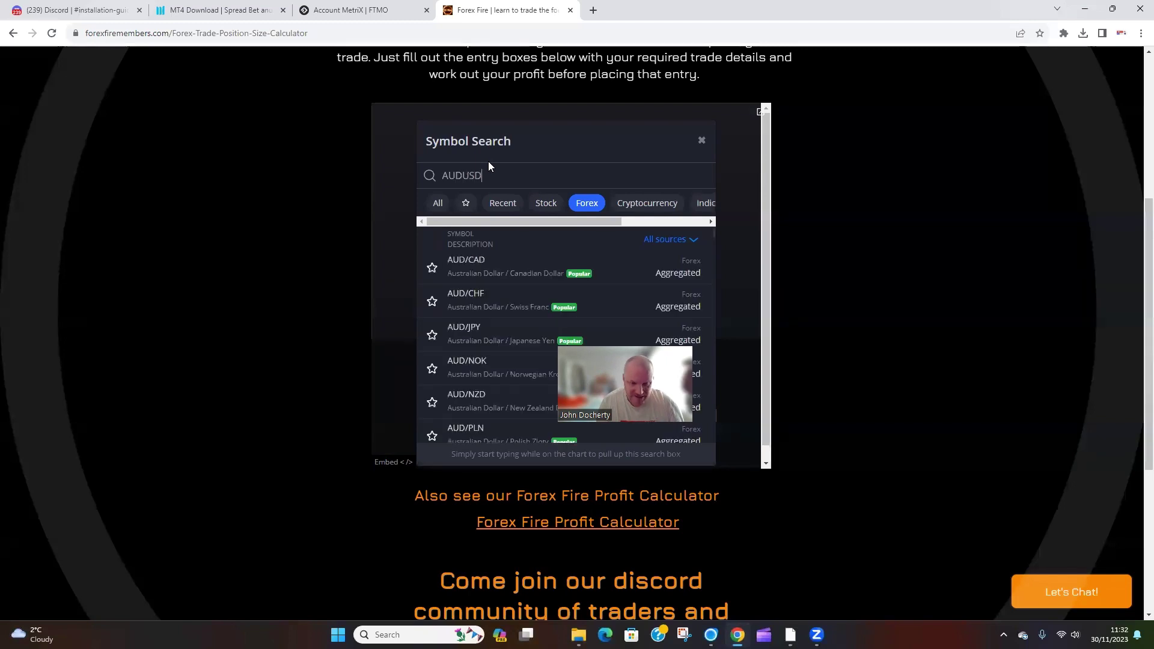
pyautogui.click(499, 255)
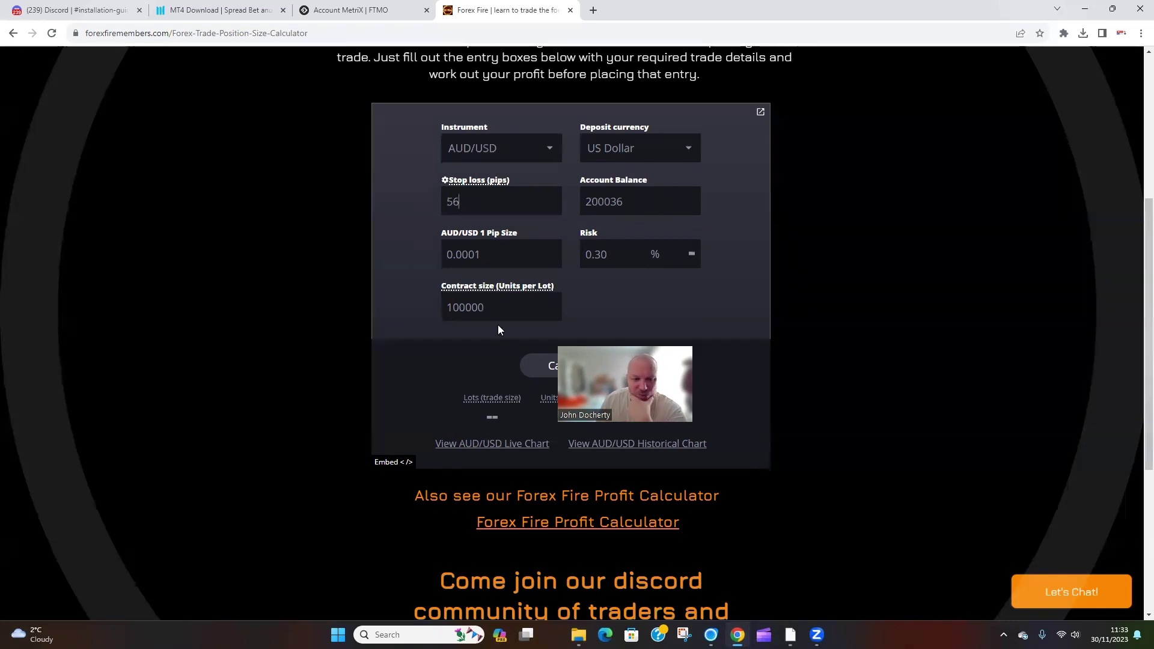
pyautogui.click(538, 368)
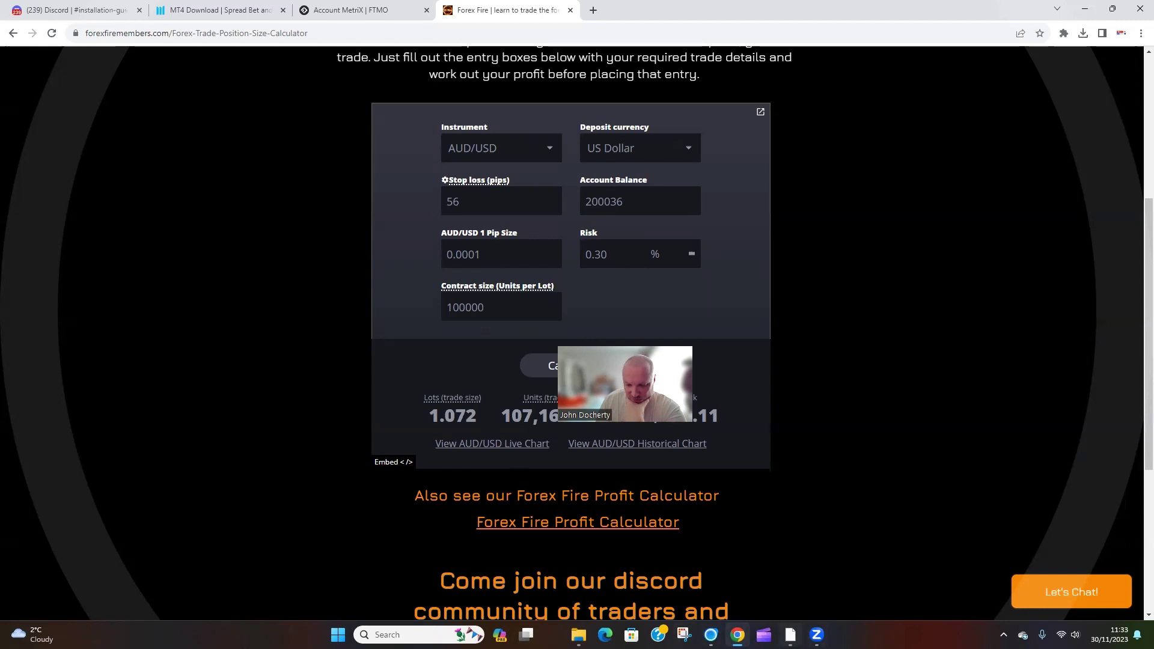
# - Return to MetaTrader and set the AUDUSD sell order's lot size to 1.07
pyautogui.hotkey('alt', 'Tab')
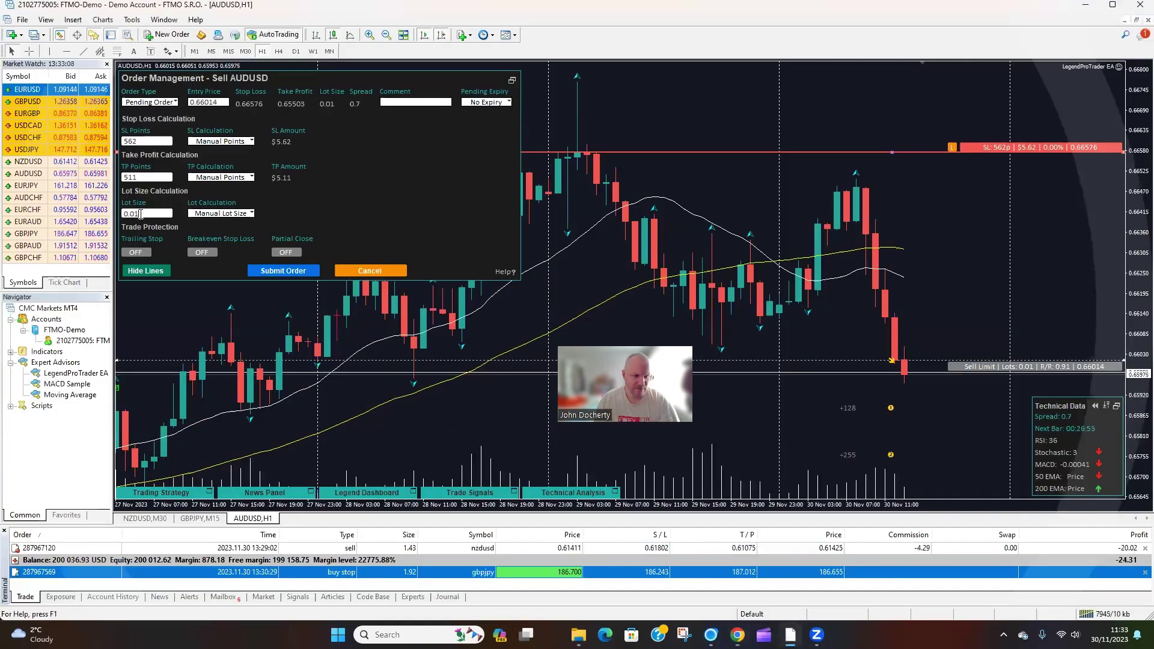
pyautogui.press('BackSpace')
pyautogui.press('BackSpace')
pyautogui.press('BackSpace')
pyautogui.press('BackSpace')
pyautogui.write('1.07')
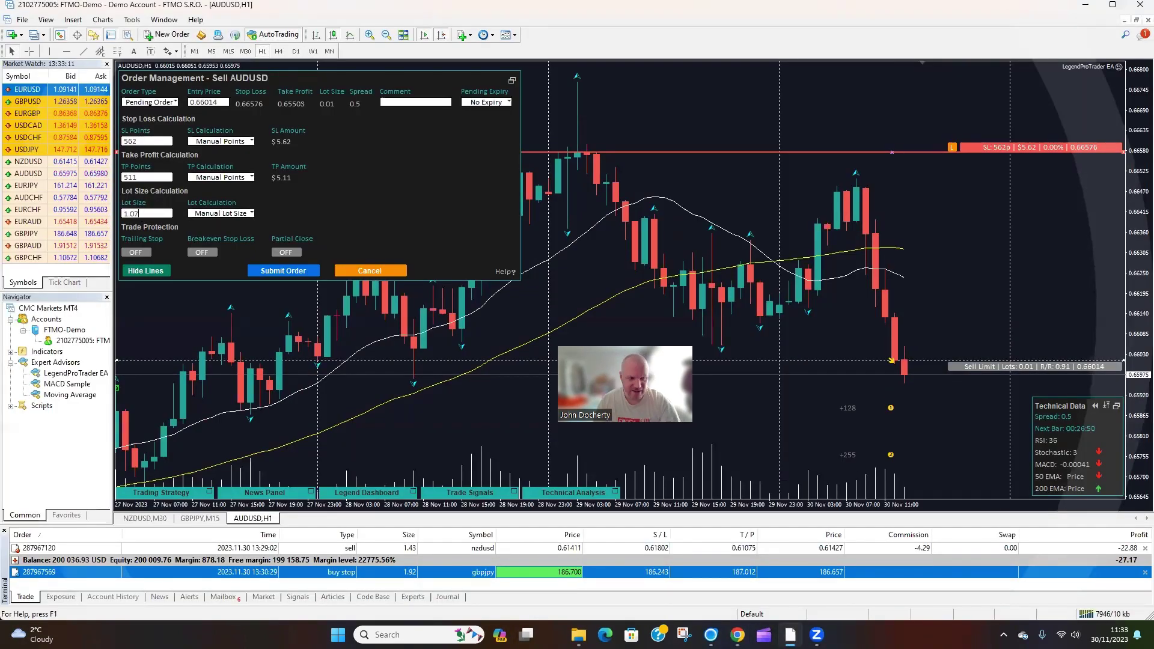
# - Turn on the AUDUSD order's breakeven stop loss, starting at 100 points with a profit of 20 points
pyautogui.click(202, 252)
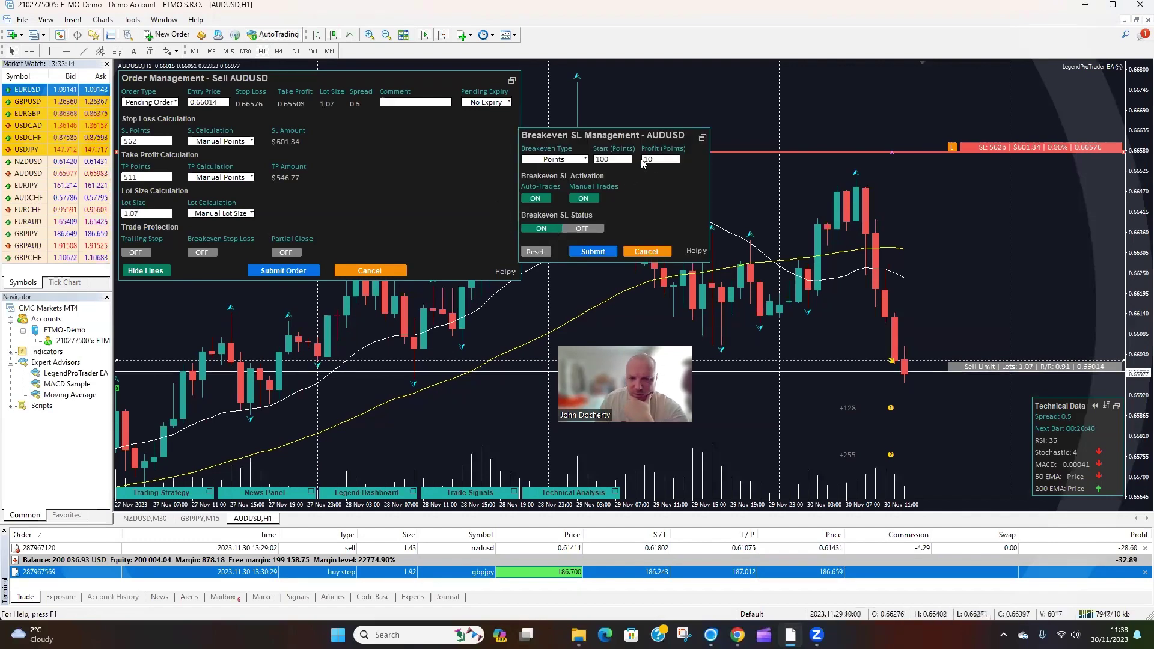
pyautogui.press('BackSpace')
pyautogui.press('BackSpace')
pyautogui.write('20')
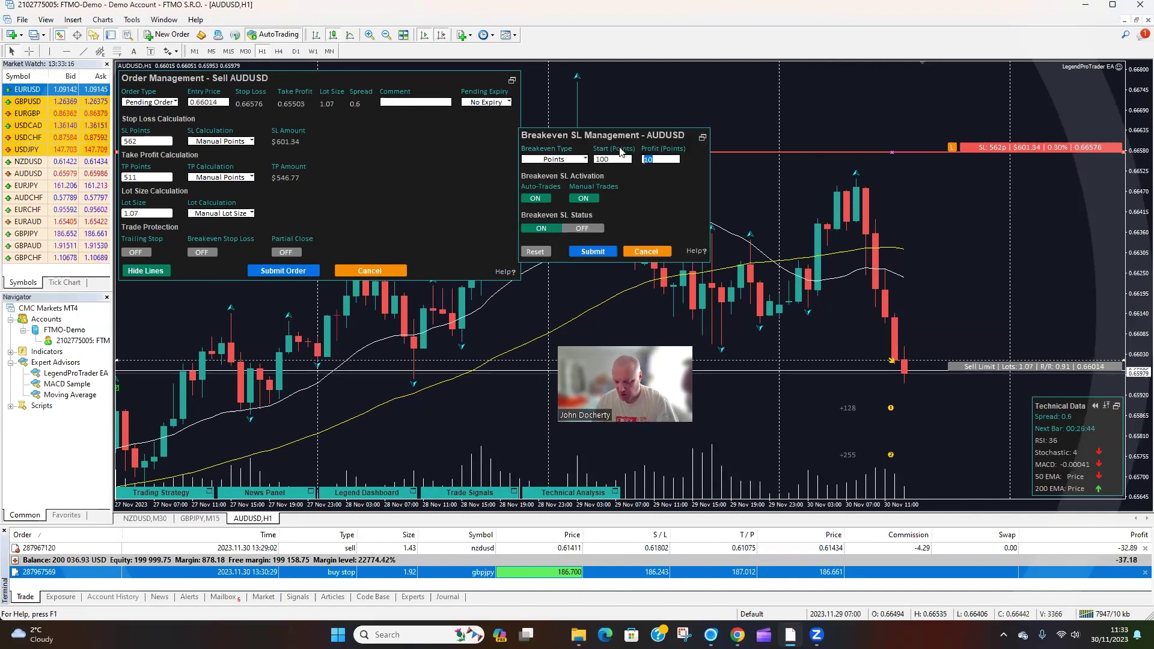
pyautogui.click(594, 253)
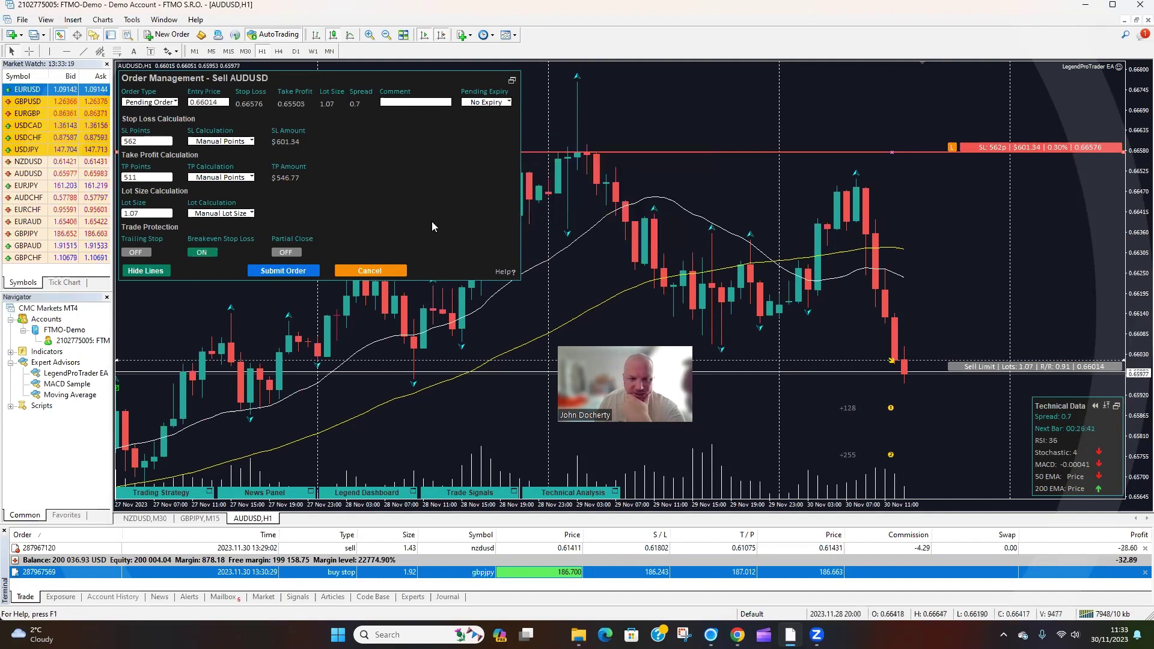
# - Activate partial closes of 25% at TP1, TP2 and TP3, and submit the AUDUSD pending sell order at 0.66014
pyautogui.click(291, 253)
pyautogui.click(684, 189)
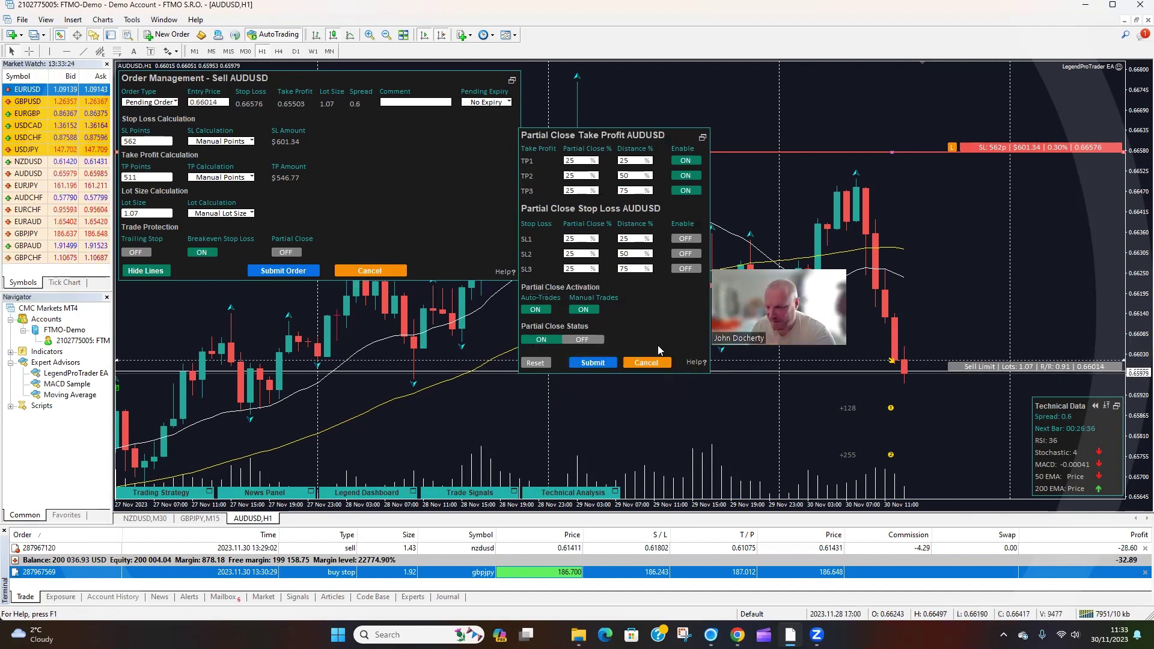
pyautogui.click(637, 363)
pyautogui.moveTo(1138, 286); pyautogui.dragTo(1136, 343)
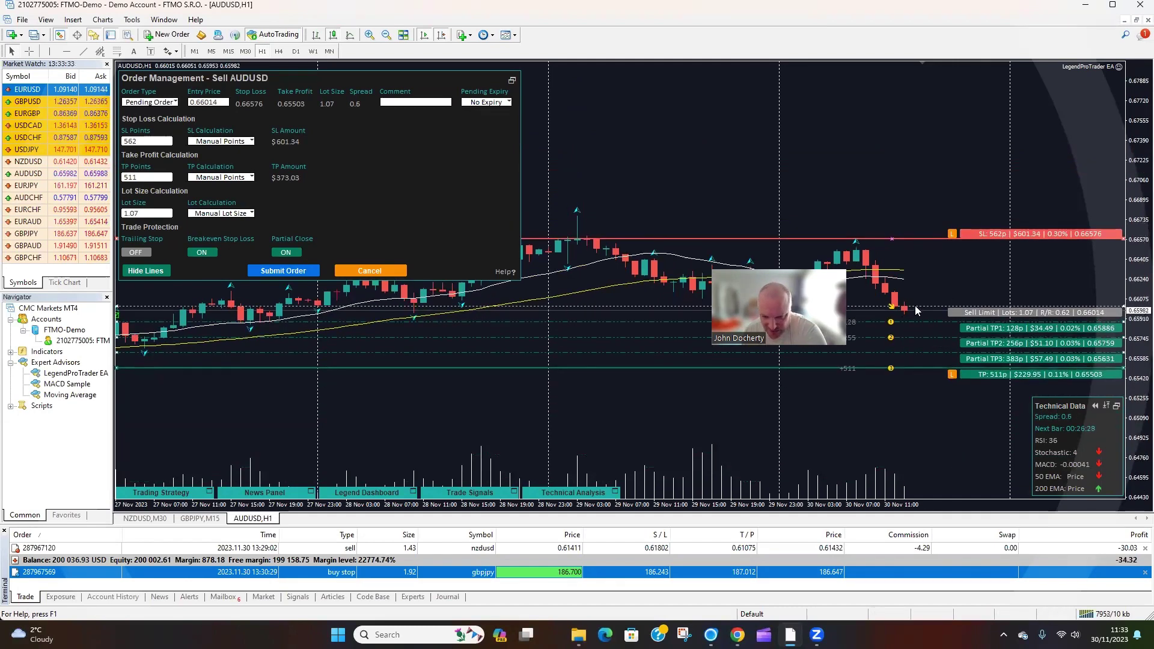
pyautogui.click(281, 272)
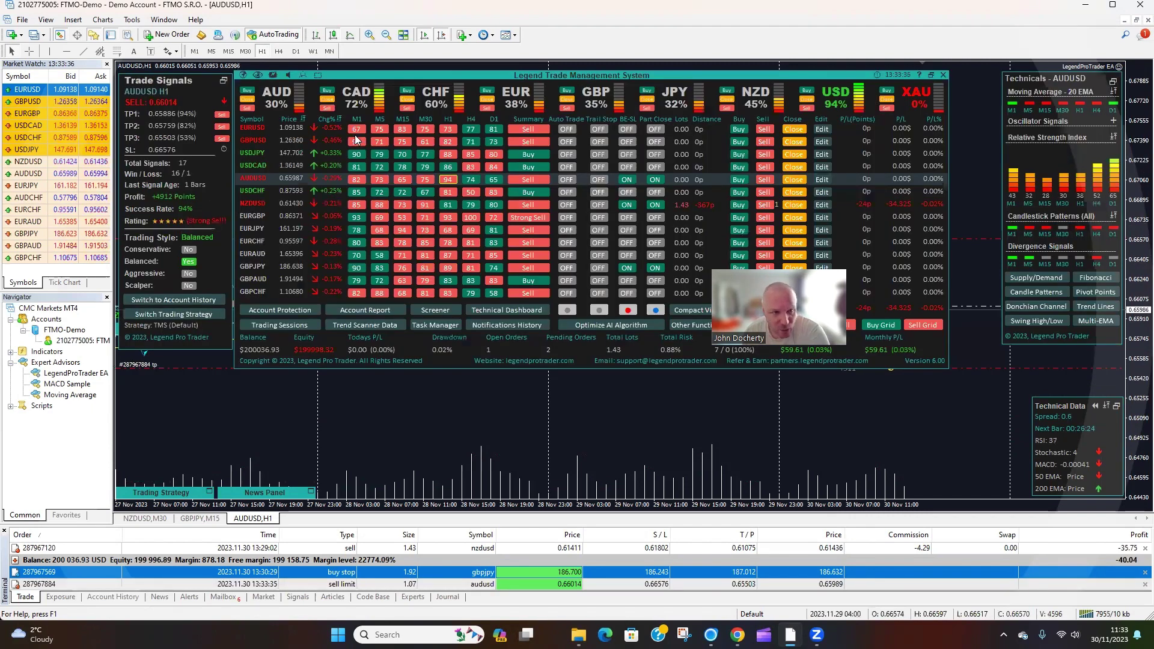
# - Minimize the dashboard, technicals, technical data and trade signals panels on the AUDUSD chart, and tile all three charts side by side
pyautogui.click(931, 74)
pyautogui.click(1112, 82)
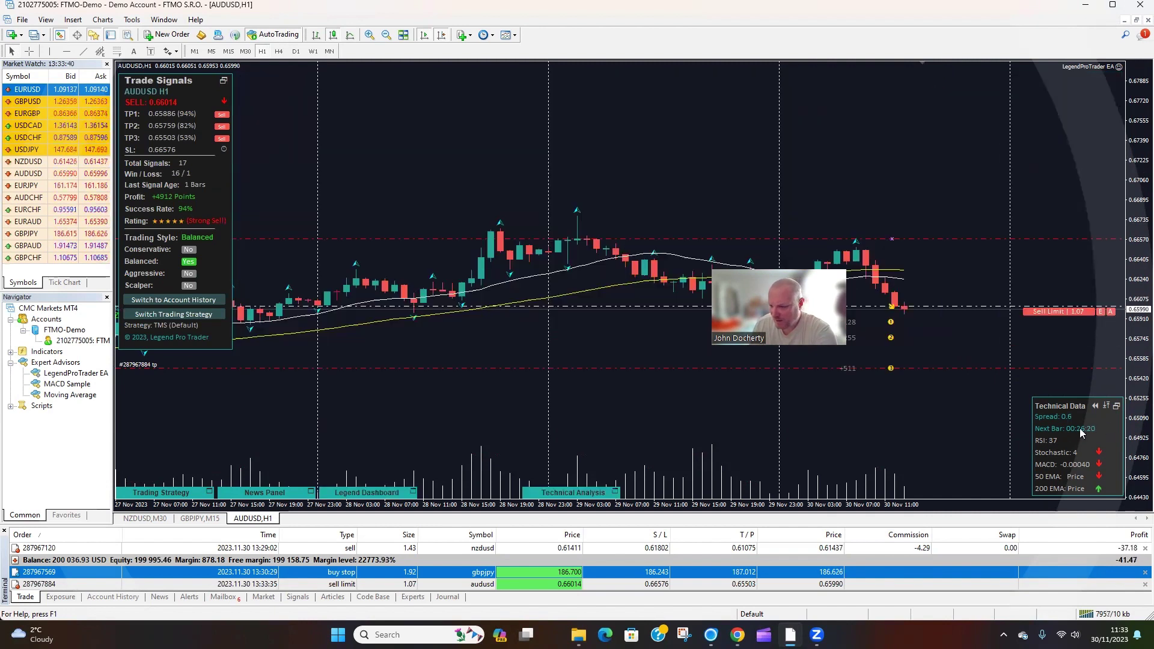
pyautogui.click(1116, 407)
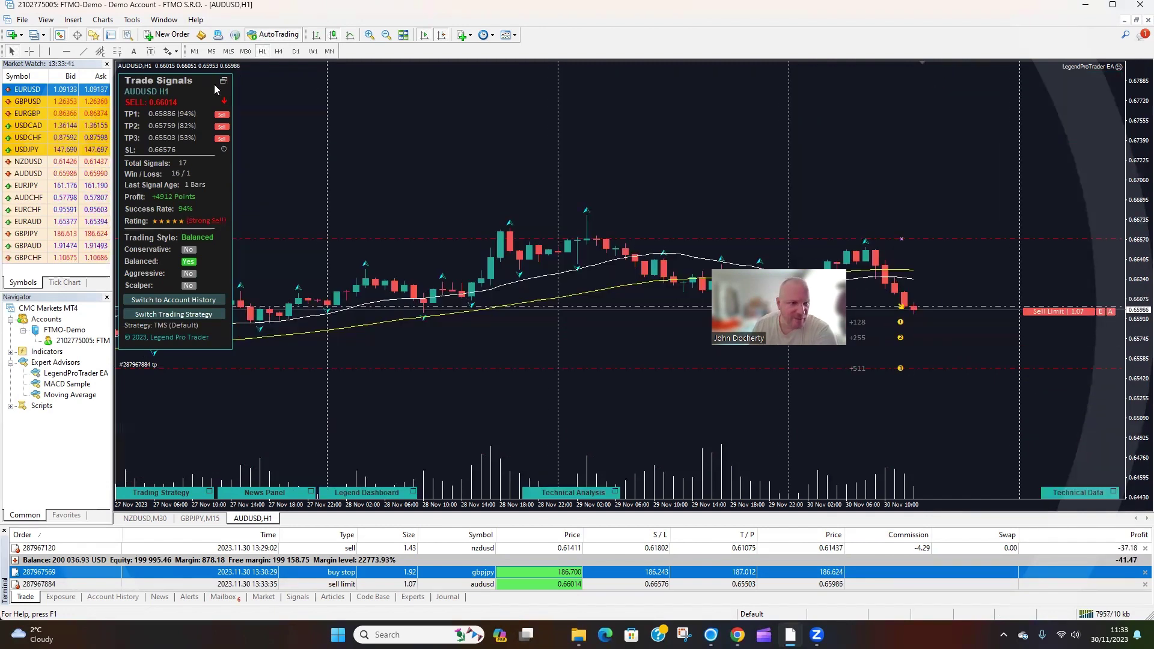
pyautogui.click(223, 81)
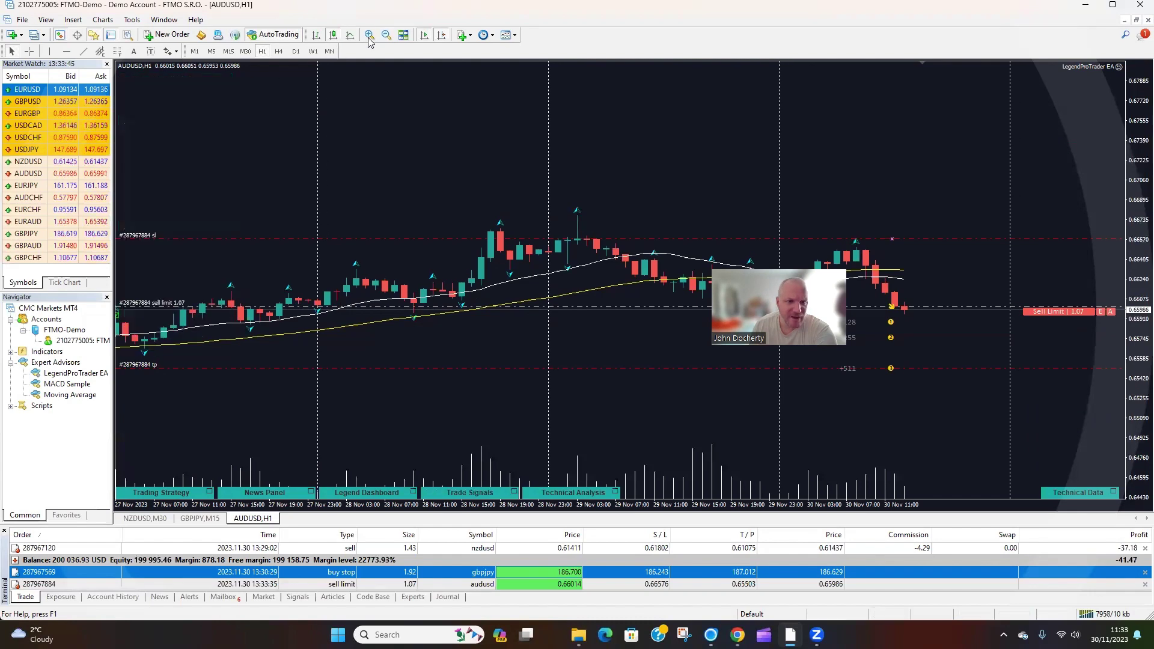
pyautogui.hotkey('alt', 'r')
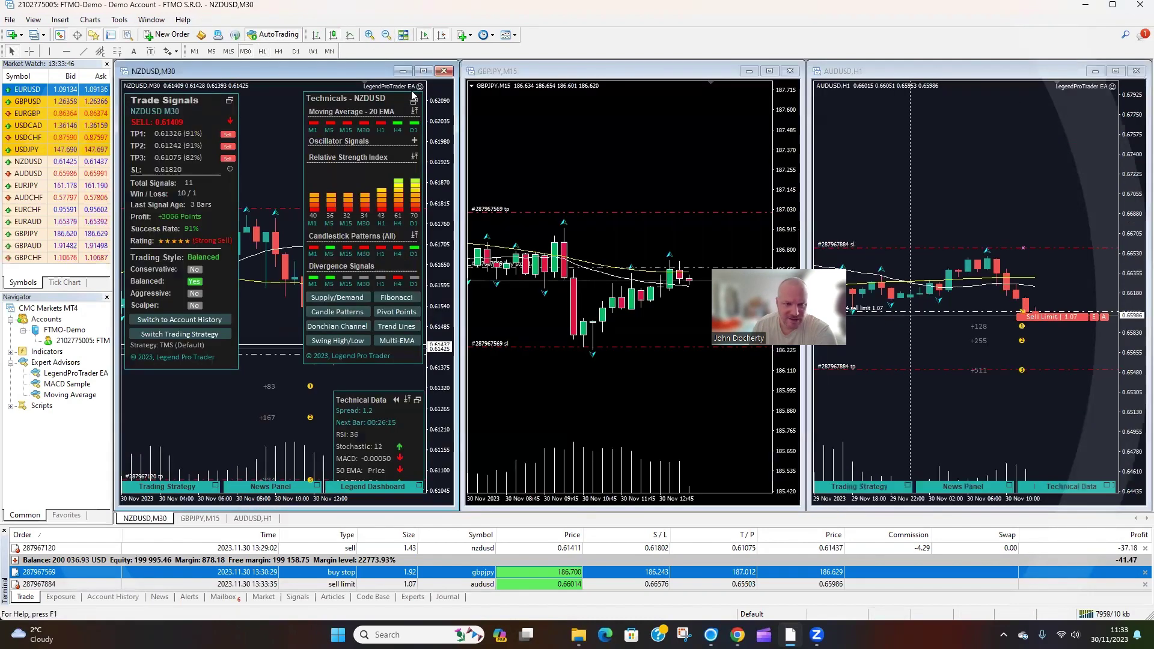
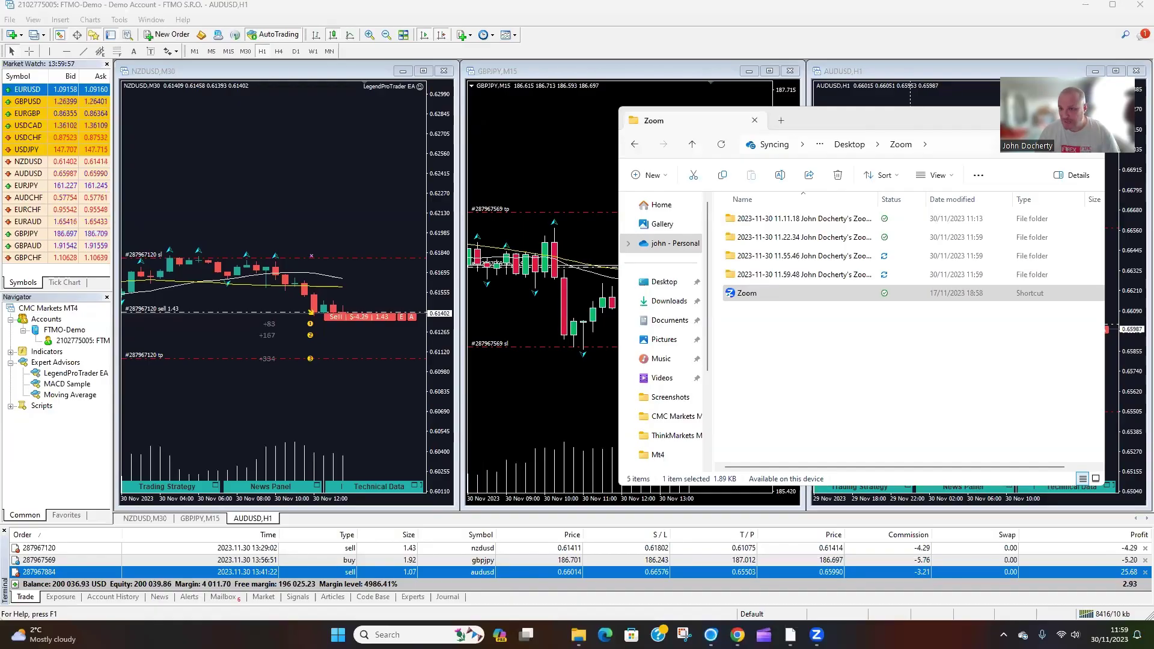
# - Clear the Zoom folder window off the charts and rescale the GBPJPY and NZDUSD price axes to examine the open trades
pyautogui.moveTo(1049, 117); pyautogui.dragTo(780, 155)
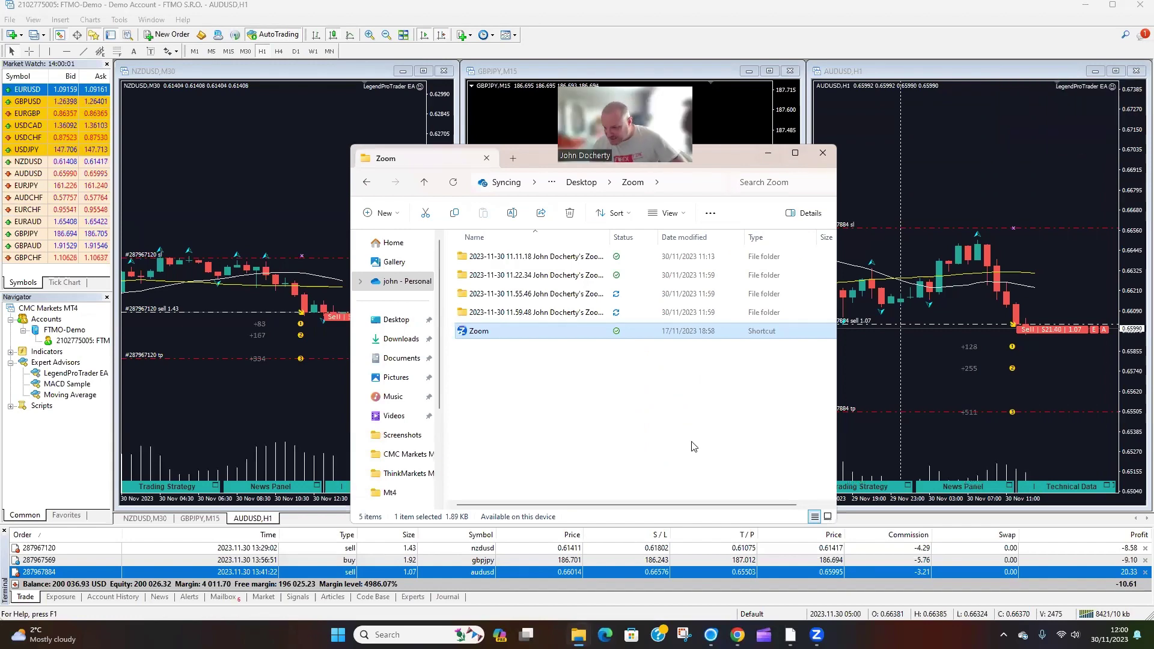
pyautogui.click(1134, 589)
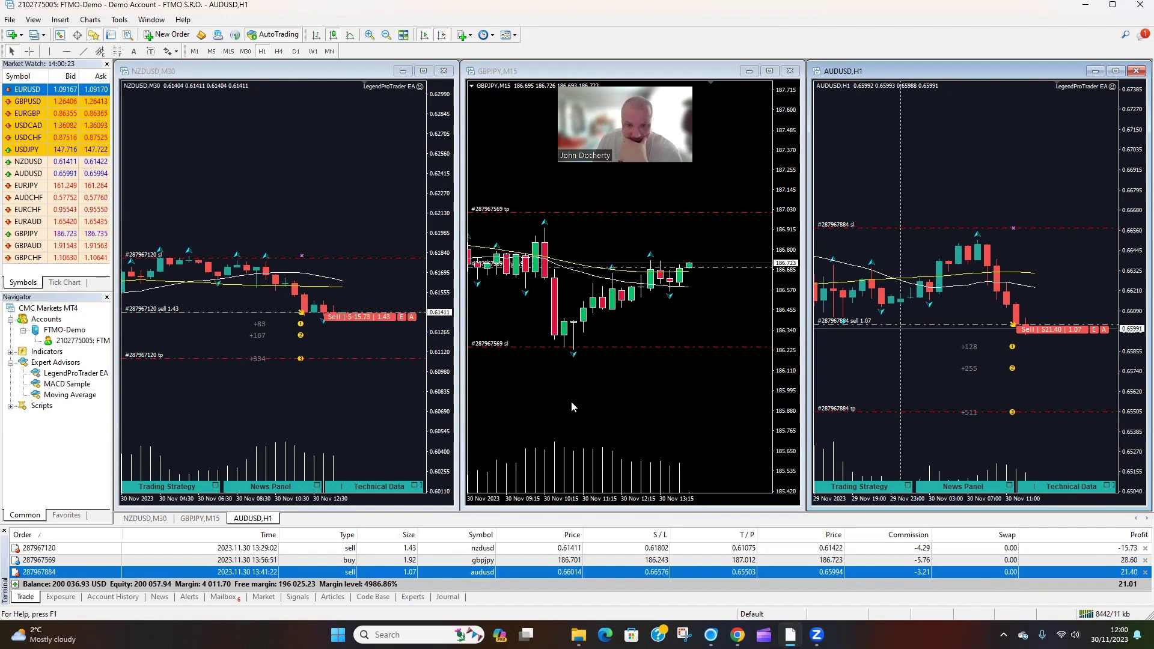
pyautogui.click(780, 309)
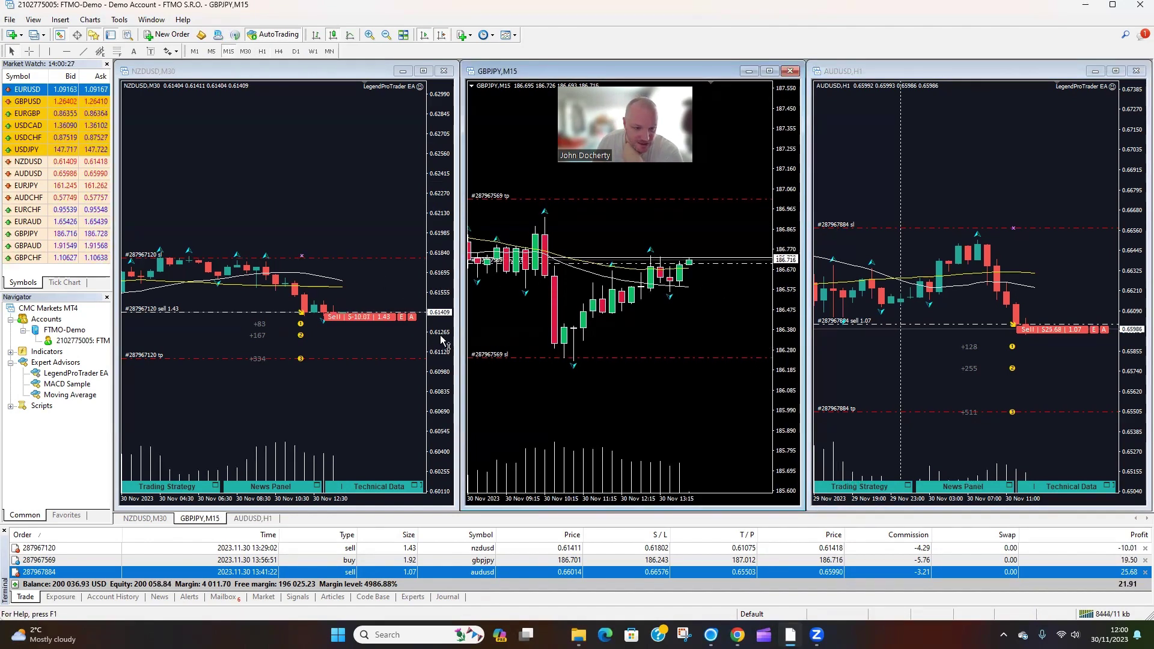
pyautogui.moveTo(438, 324); pyautogui.dragTo(221, 307)
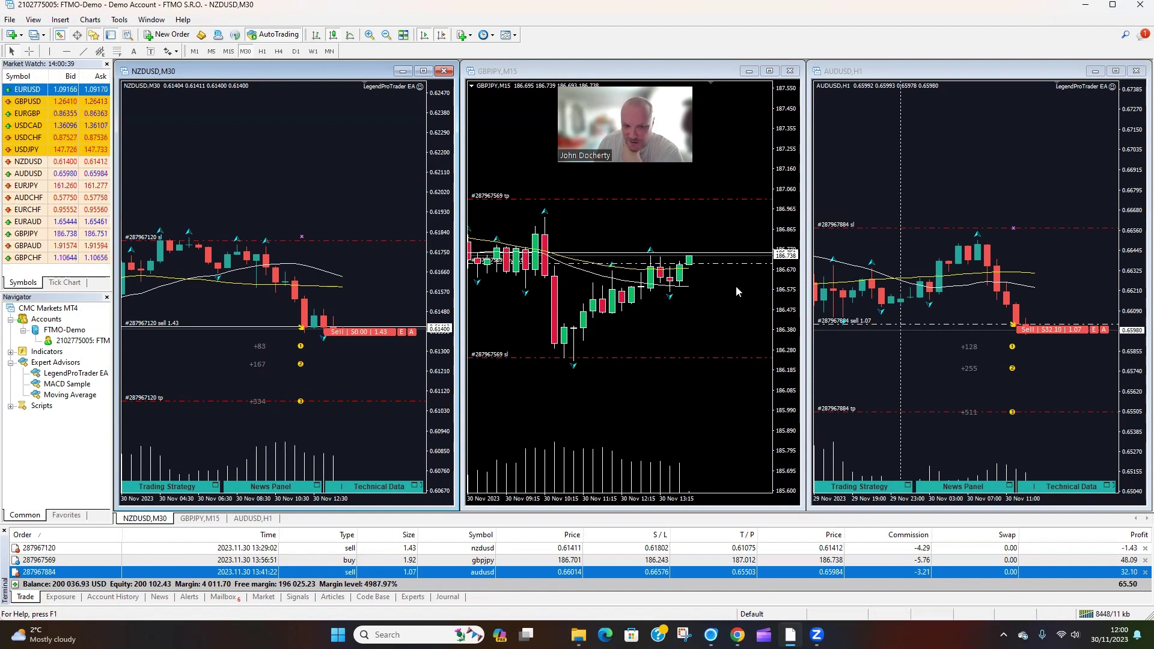
# - Switch to Chrome and open the FTMO client area in a new tab
pyautogui.moveTo(783, 200); pyautogui.dragTo(790, 236)
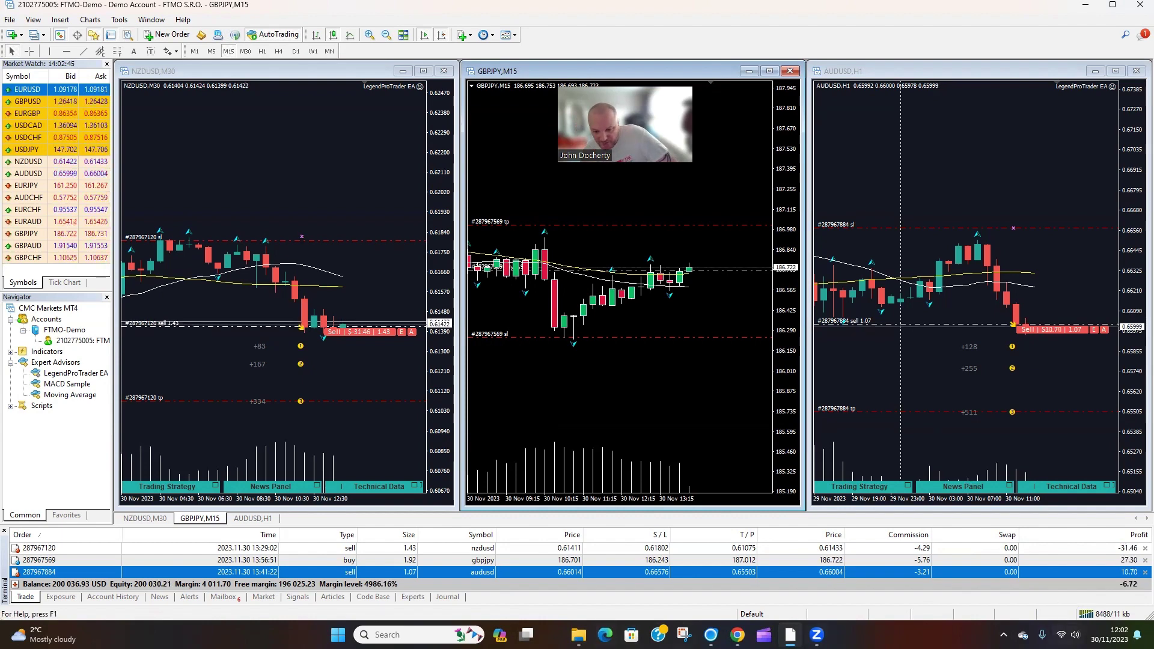
pyautogui.hotkey('alt', 'Tab')
pyautogui.click(470, 7)
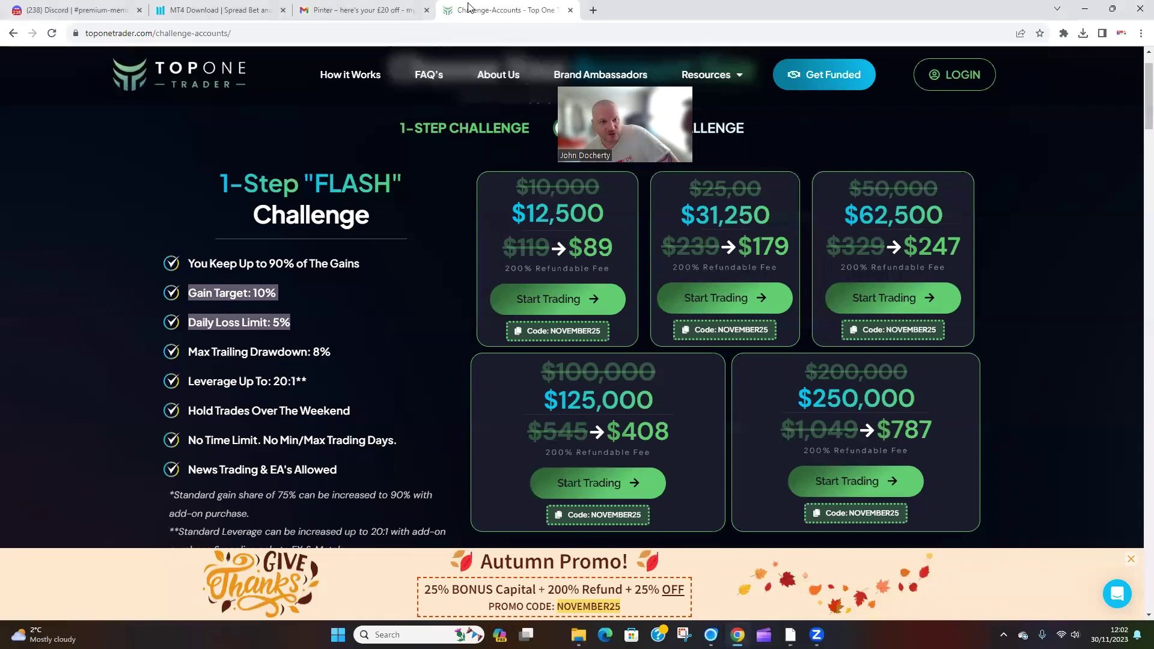
pyautogui.hotkey('ctrl', 't')
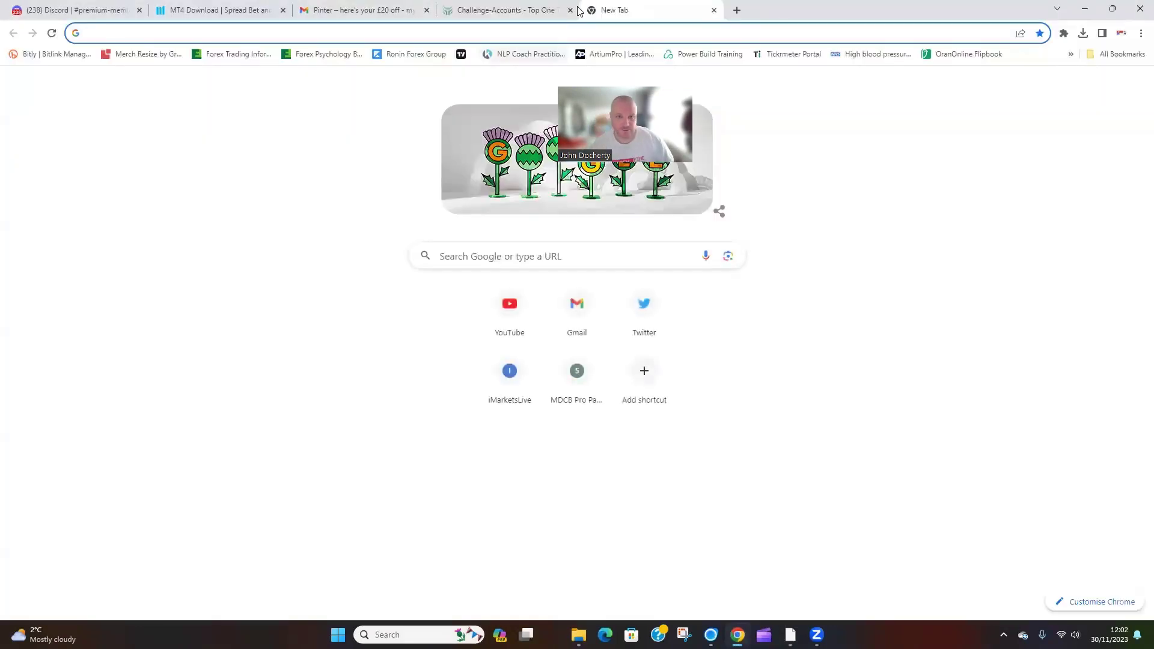
pyautogui.write('ftmo')
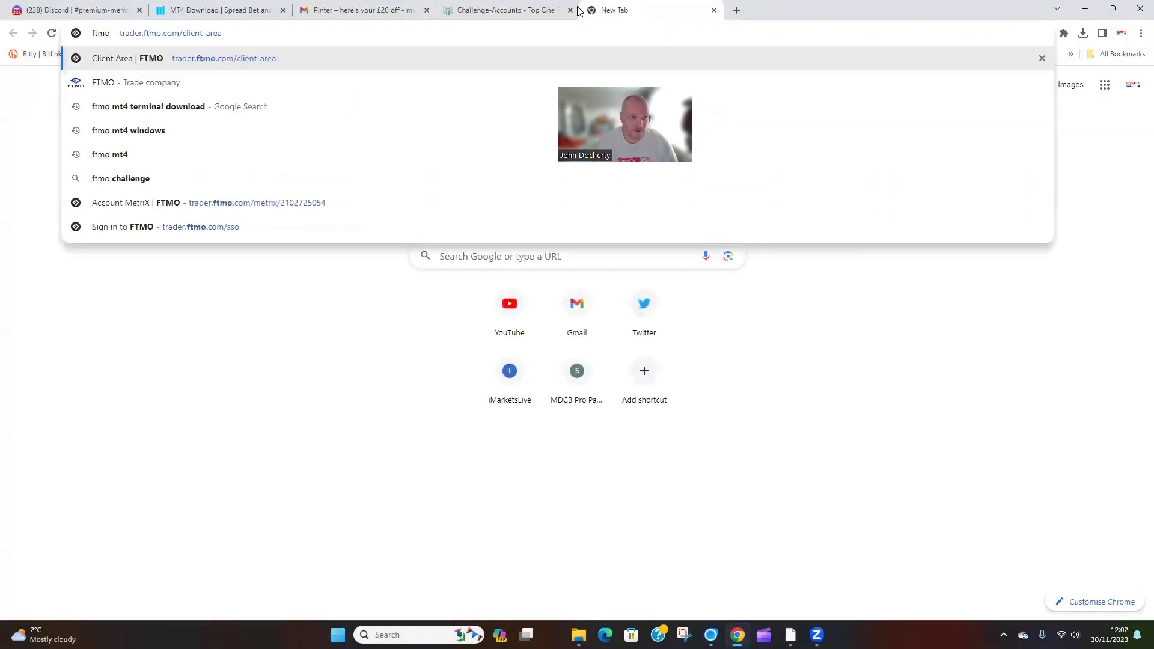
pyautogui.press('Return')
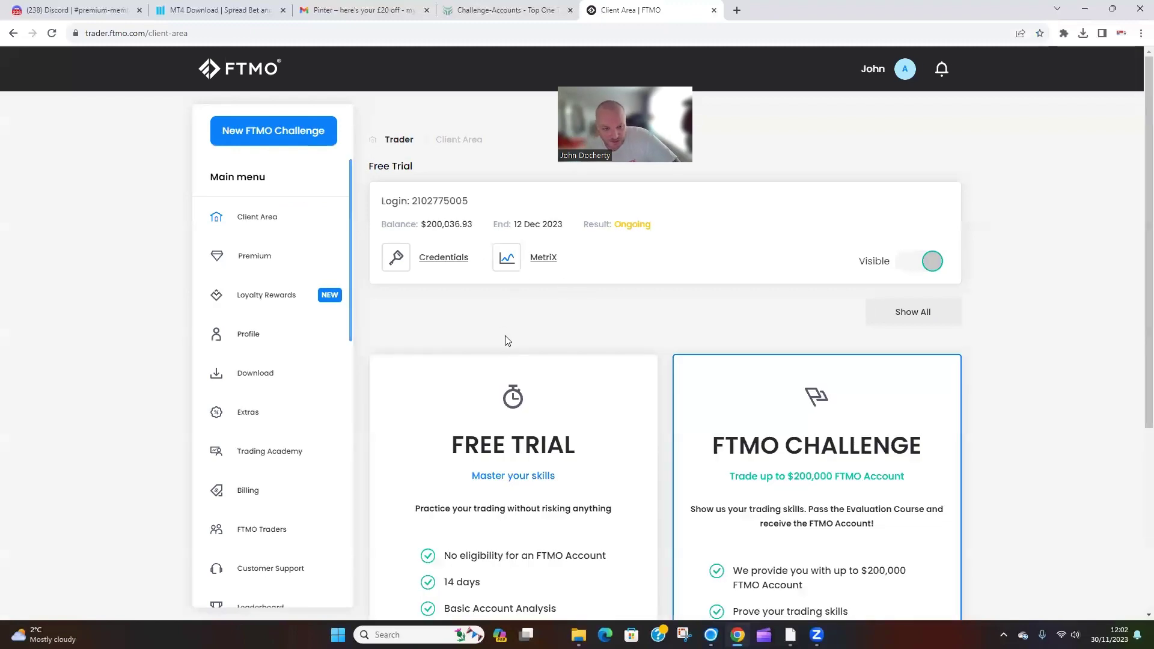
# - Open the free trial account's MetriX page and examine its balance chart, current results, trading objectives and statistics
pyautogui.scroll(-3, 511, 334)
pyautogui.scroll(3, 517, 283)
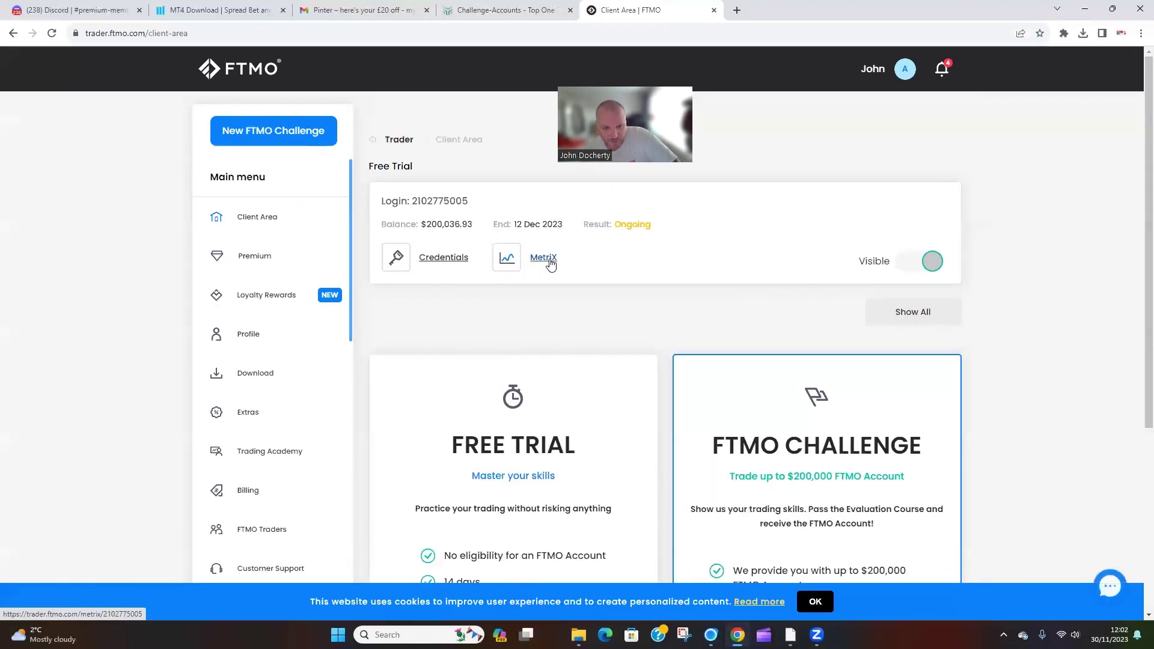
pyautogui.click(548, 259)
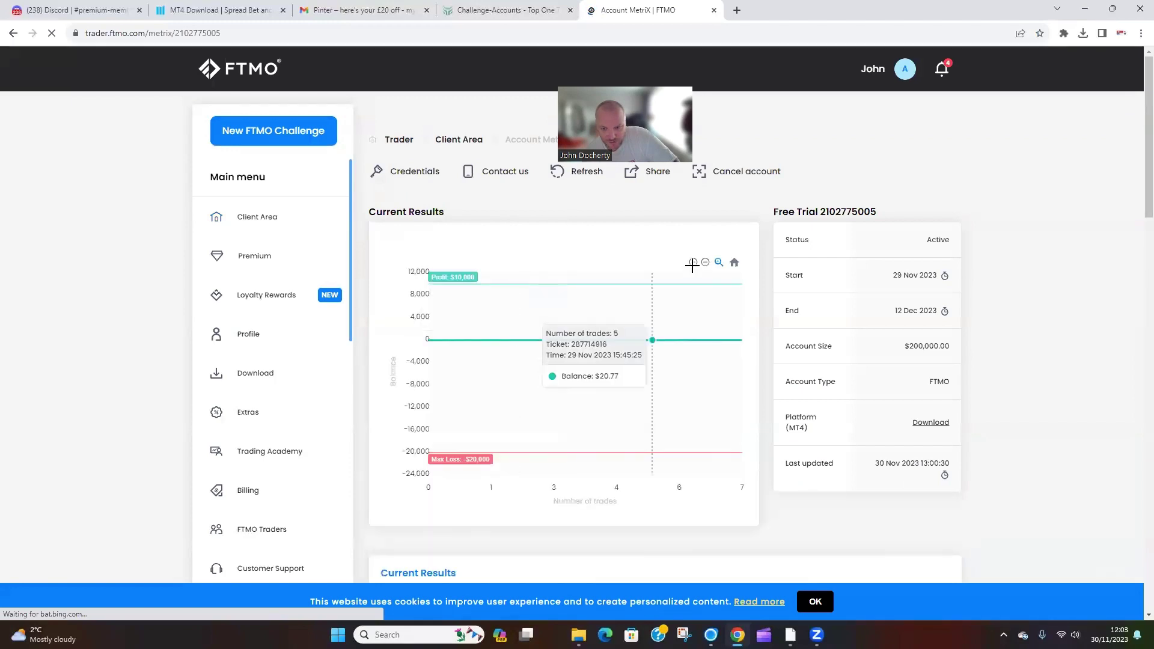
pyautogui.click(692, 262)
pyautogui.click(706, 263)
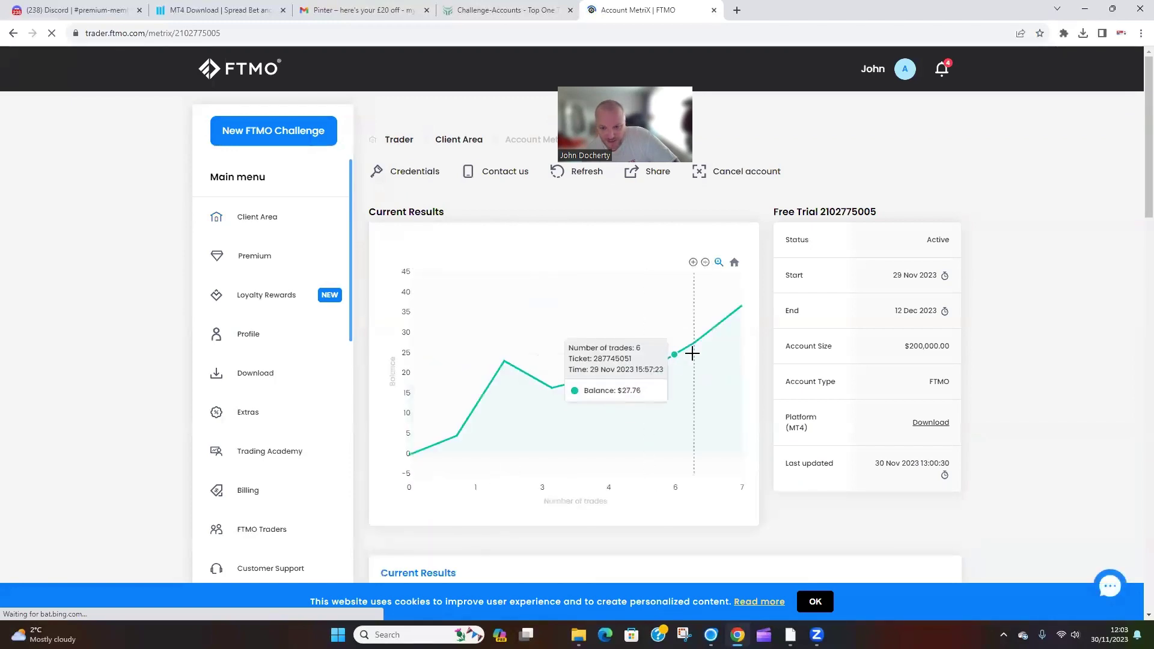
pyautogui.scroll(-4, 613, 404)
pyautogui.scroll(-4, 611, 400)
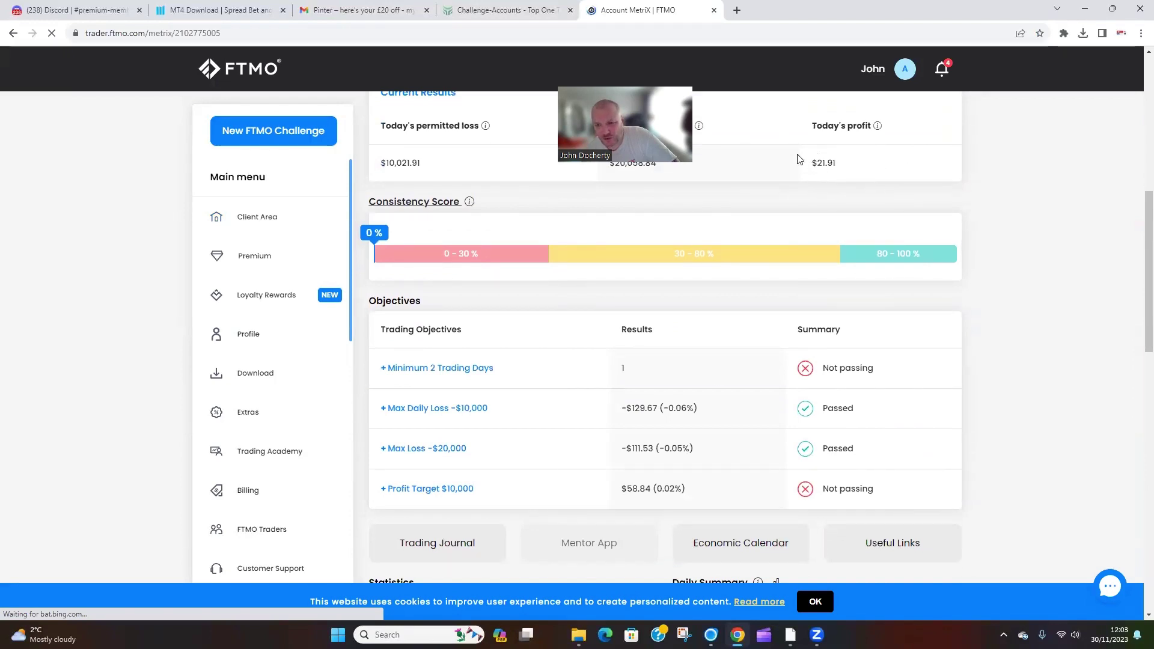
pyautogui.scroll(-4, 739, 335)
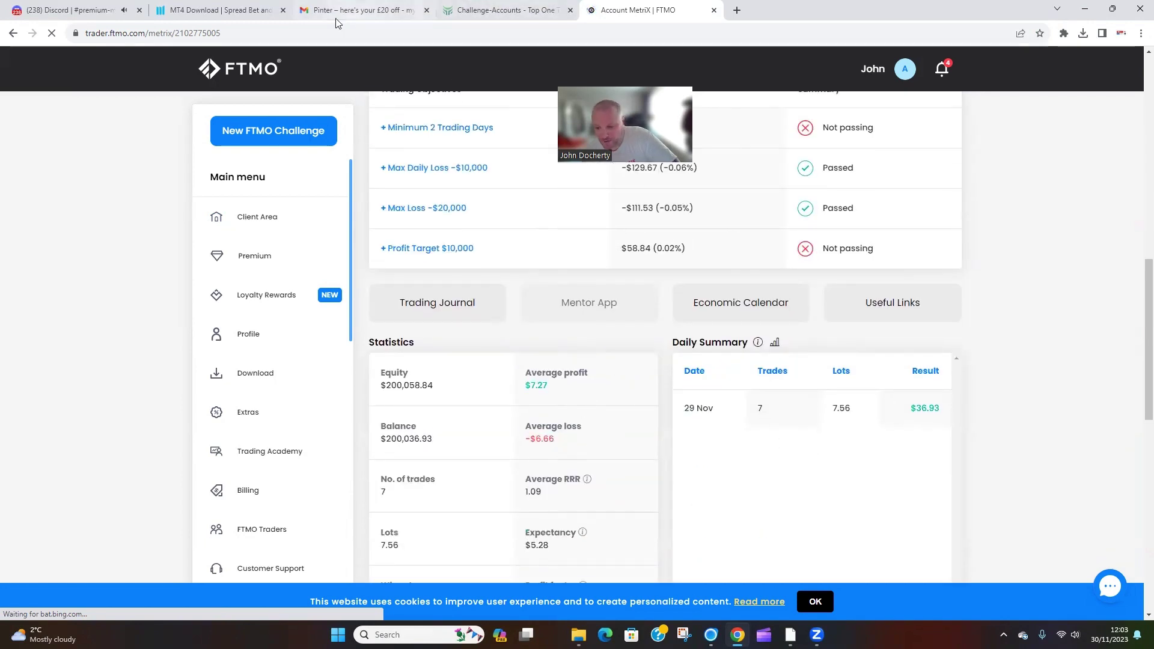
# - Switch back to MetaTrader 4 and enable One-Click Trading by accepting its terms and conditions
pyautogui.hotkey('alt', 'Tab')
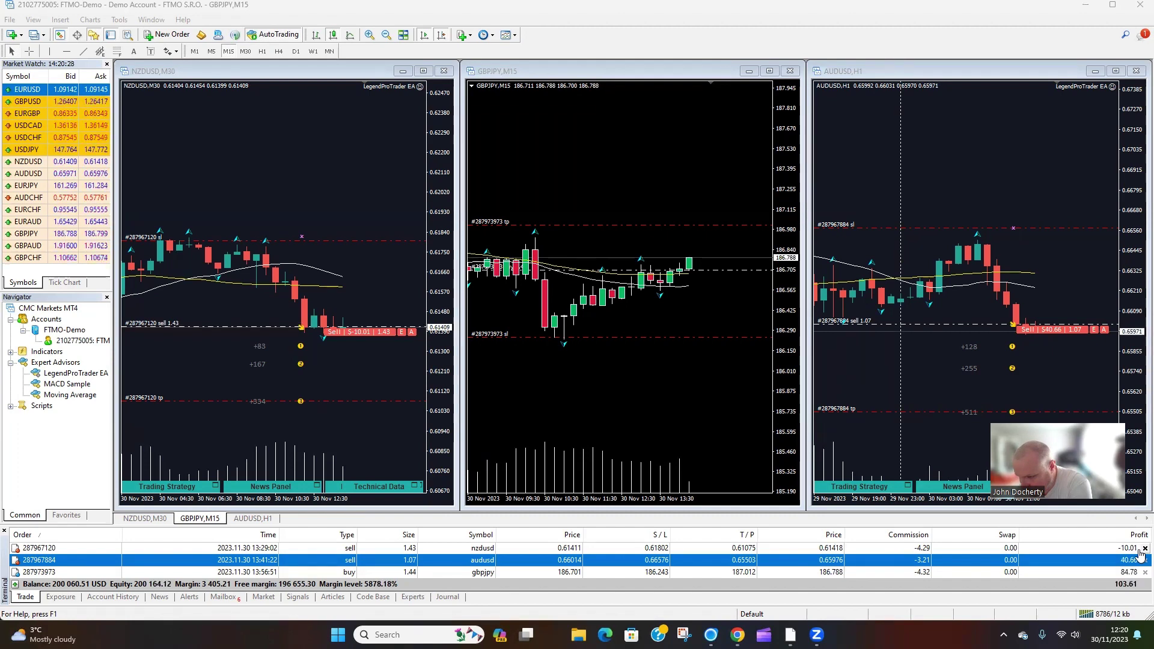
pyautogui.click(1144, 548)
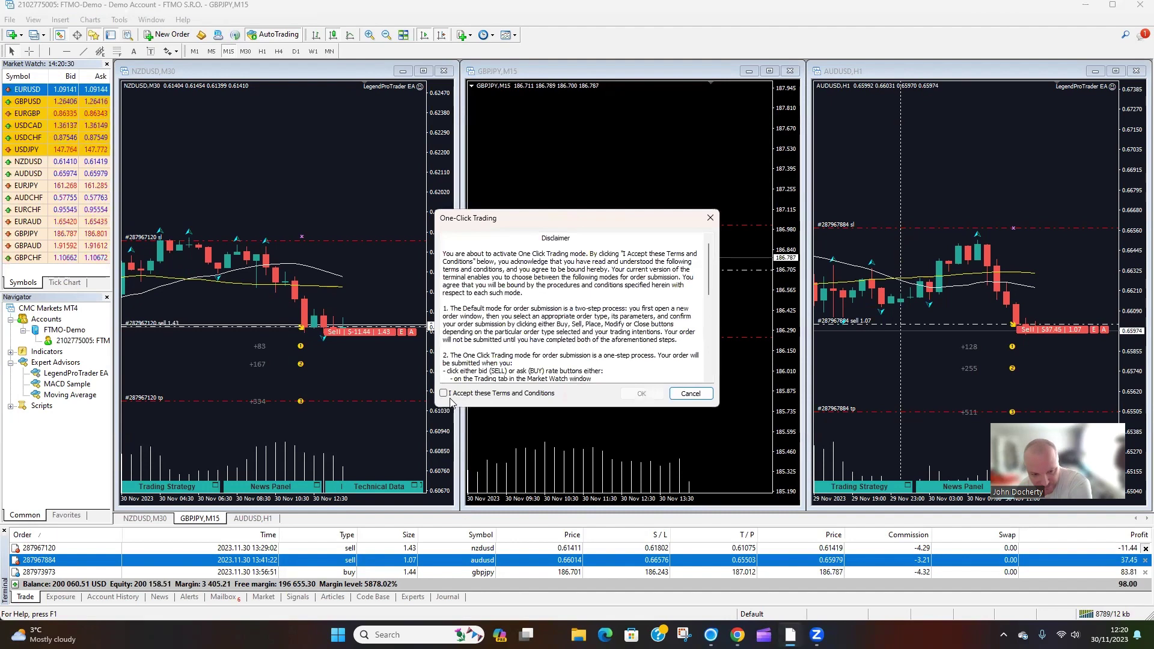
pyautogui.click(444, 394)
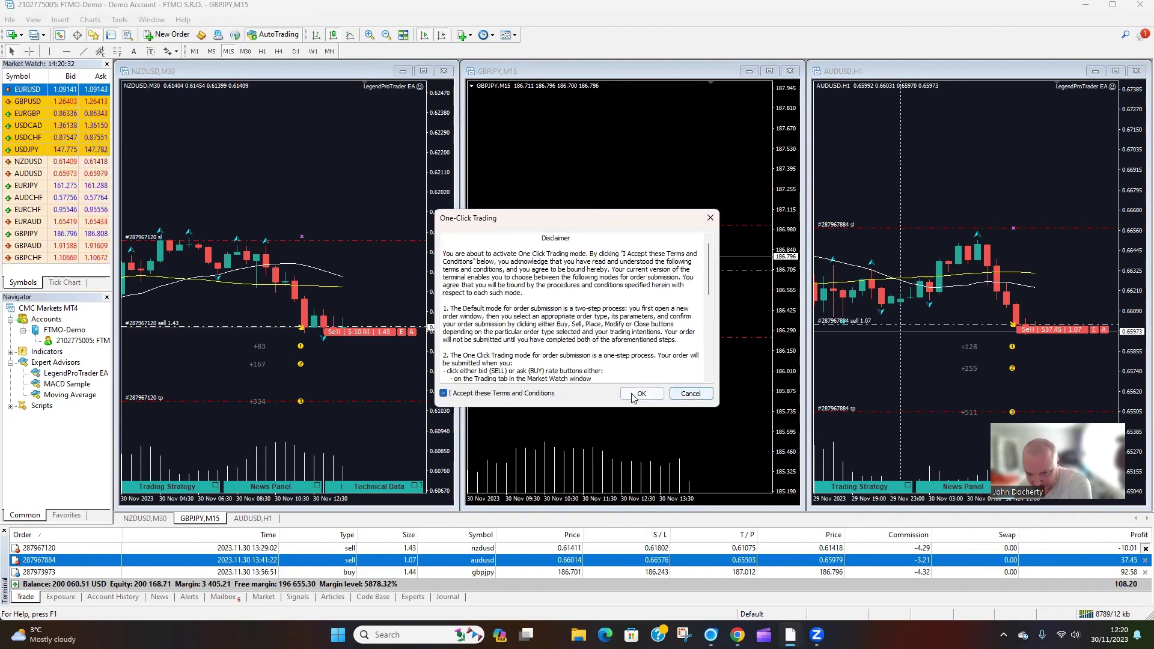
pyautogui.press('Return')
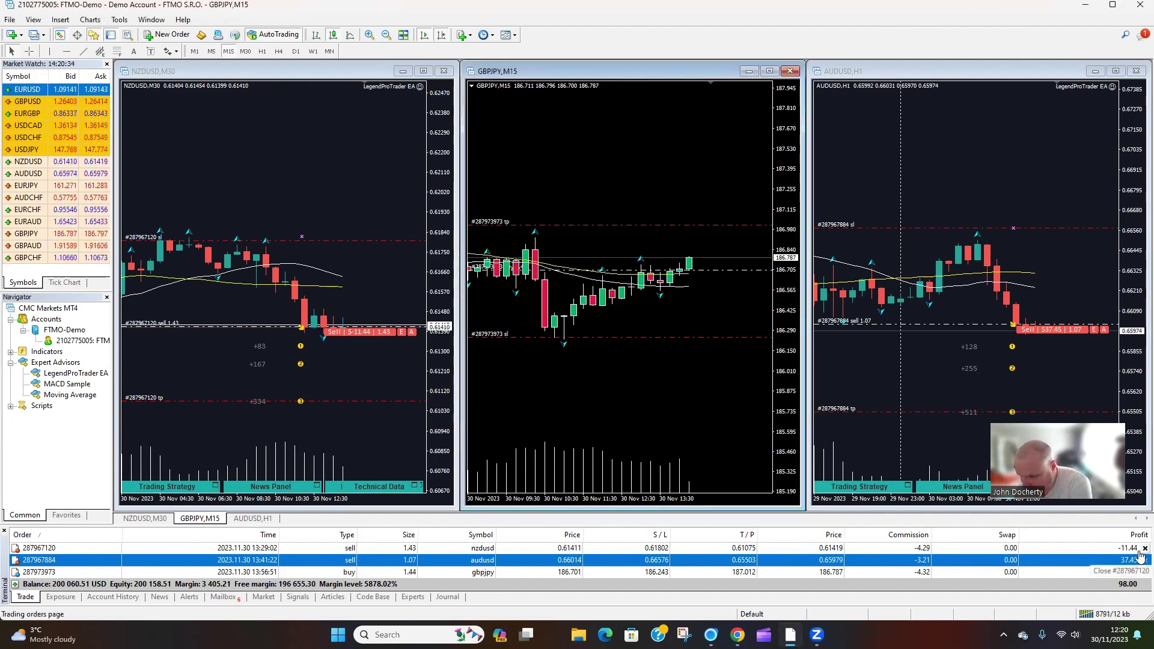
# - Close the open NZDUSD sell, GBPJPY buy and AUDUSD sell orders
pyautogui.click(1145, 548)
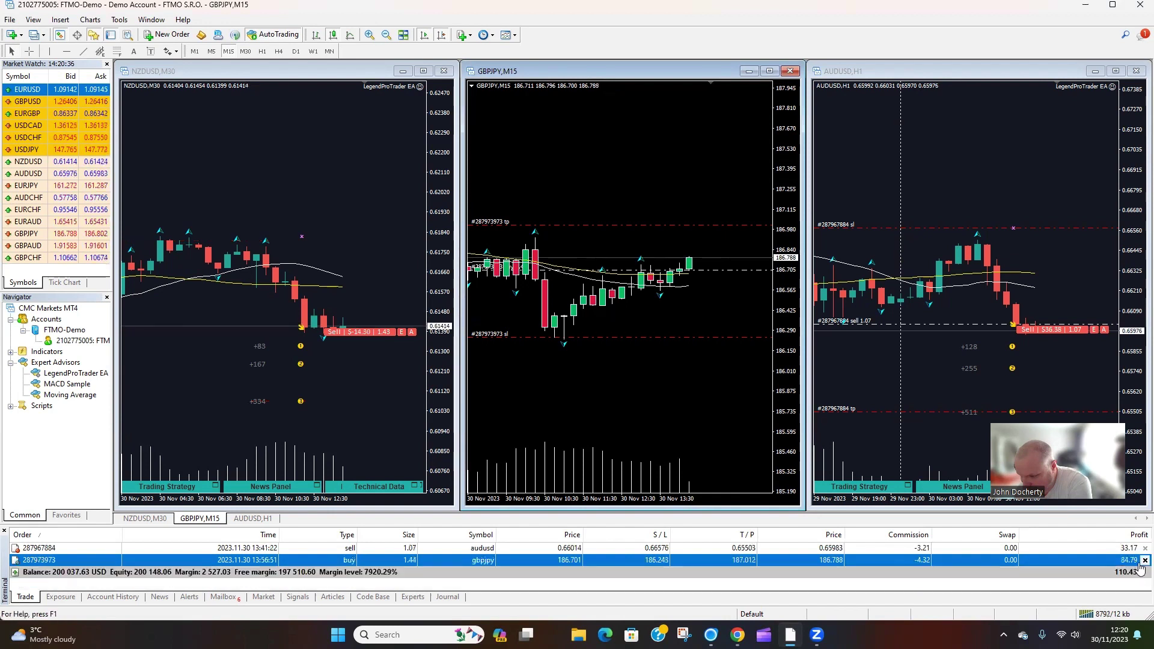
pyautogui.click(1143, 560)
pyautogui.click(1144, 548)
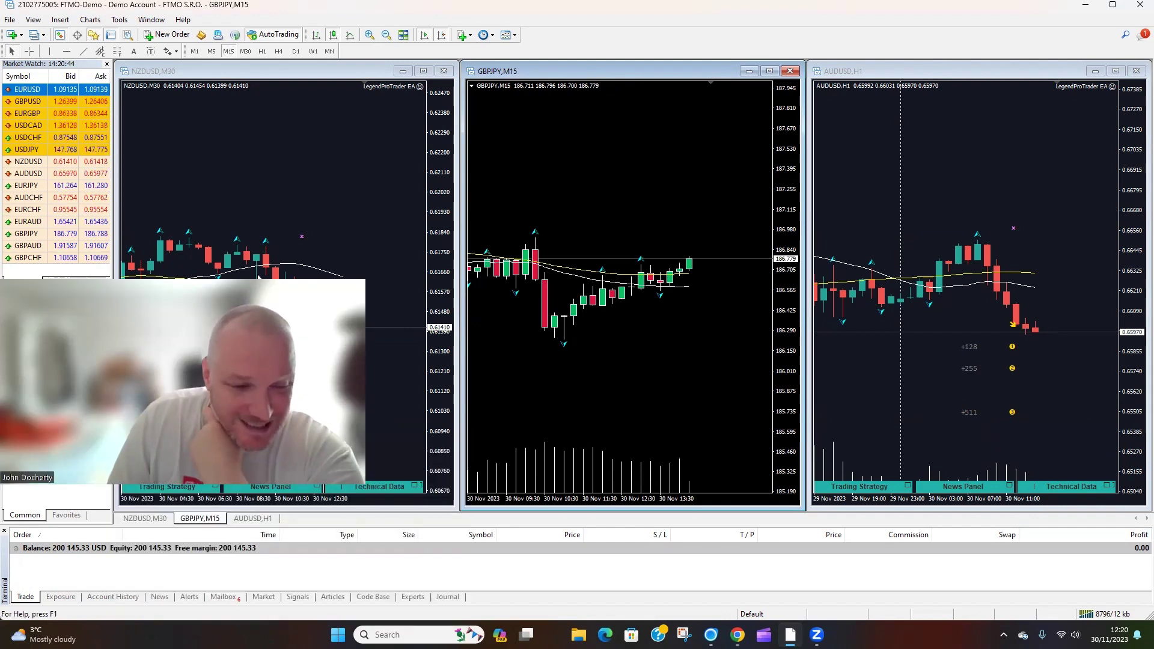
# - Switch to the FTMO client area in Chrome, open the free trial's MetriX page and enlarge the balance curve in the results chart
pyautogui.moveTo(258, 277); pyautogui.dragTo(306, 269)
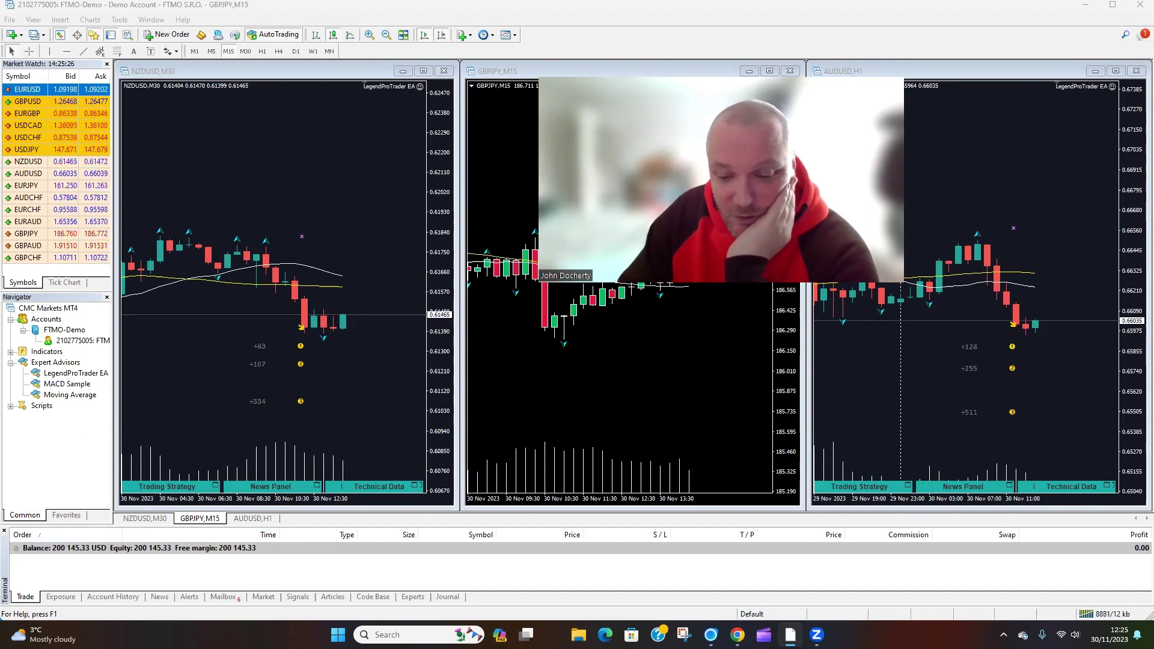
pyautogui.moveTo(737, 635)
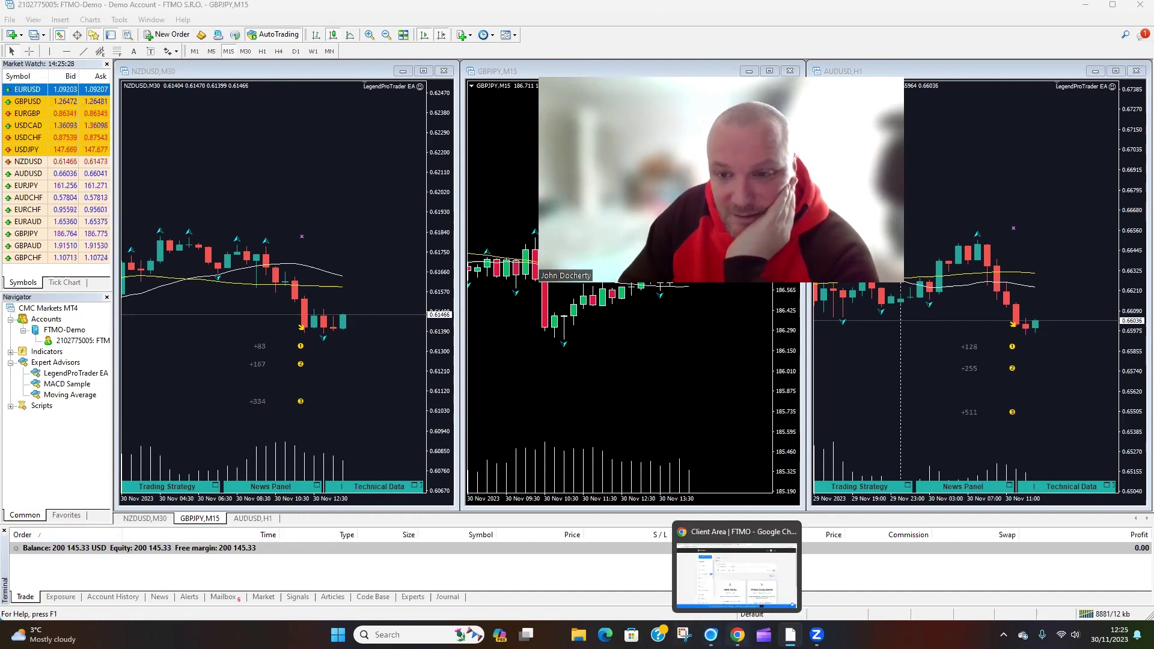
pyautogui.click(727, 607)
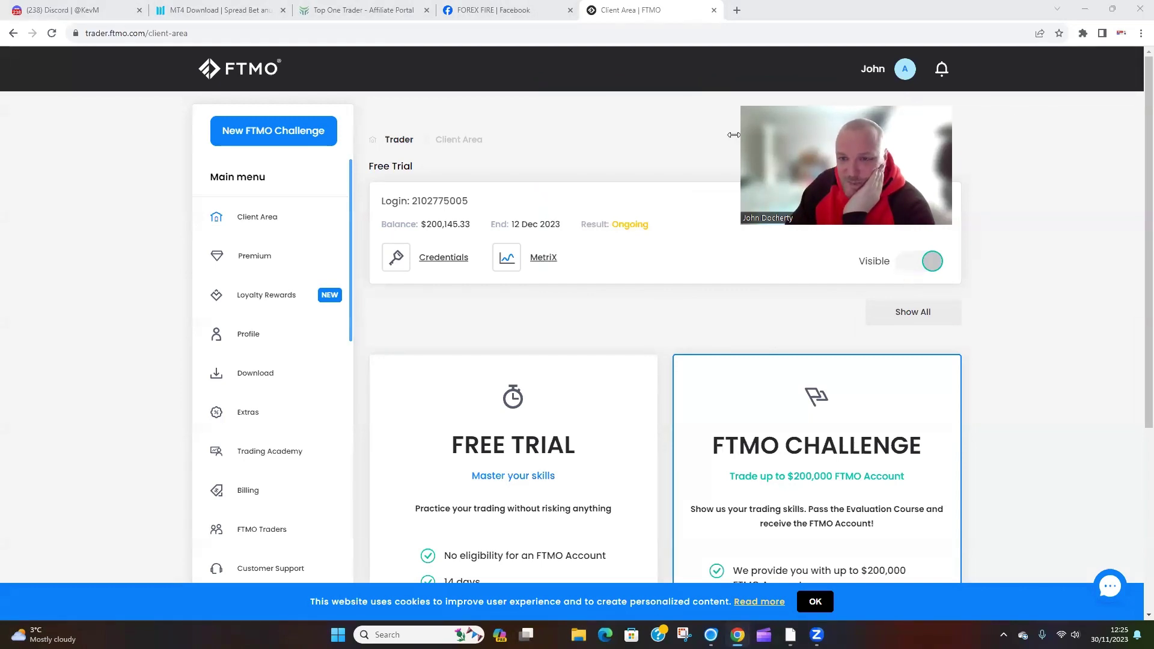
pyautogui.moveTo(733, 135); pyautogui.dragTo(704, 134)
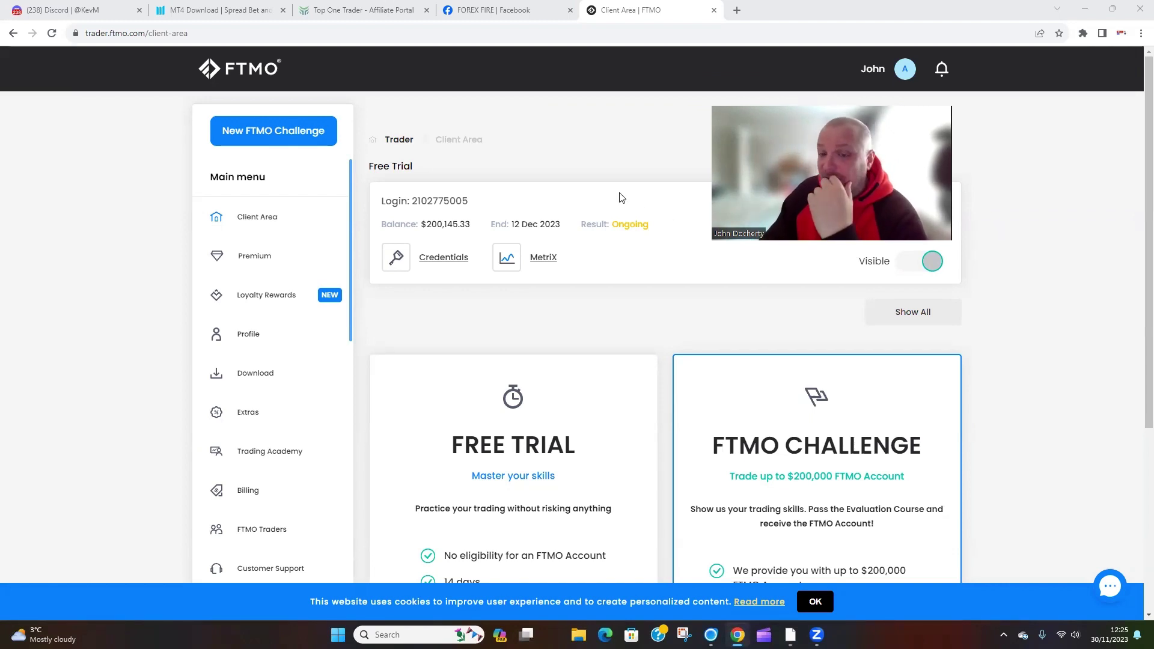
pyautogui.click(543, 258)
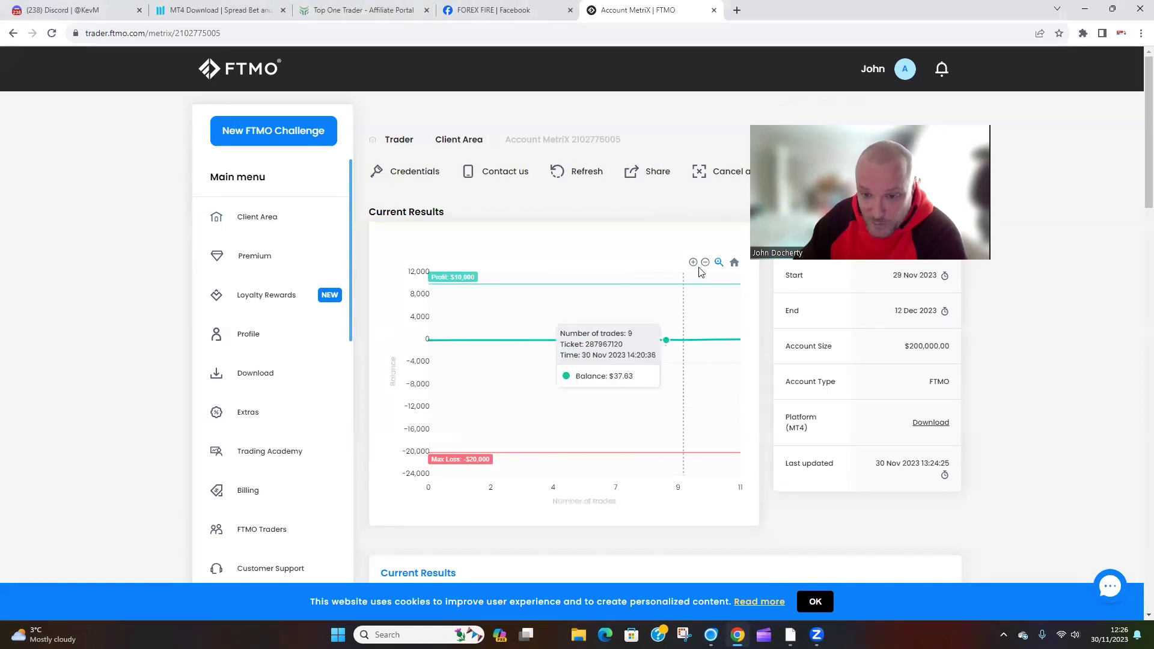
pyautogui.click(692, 265)
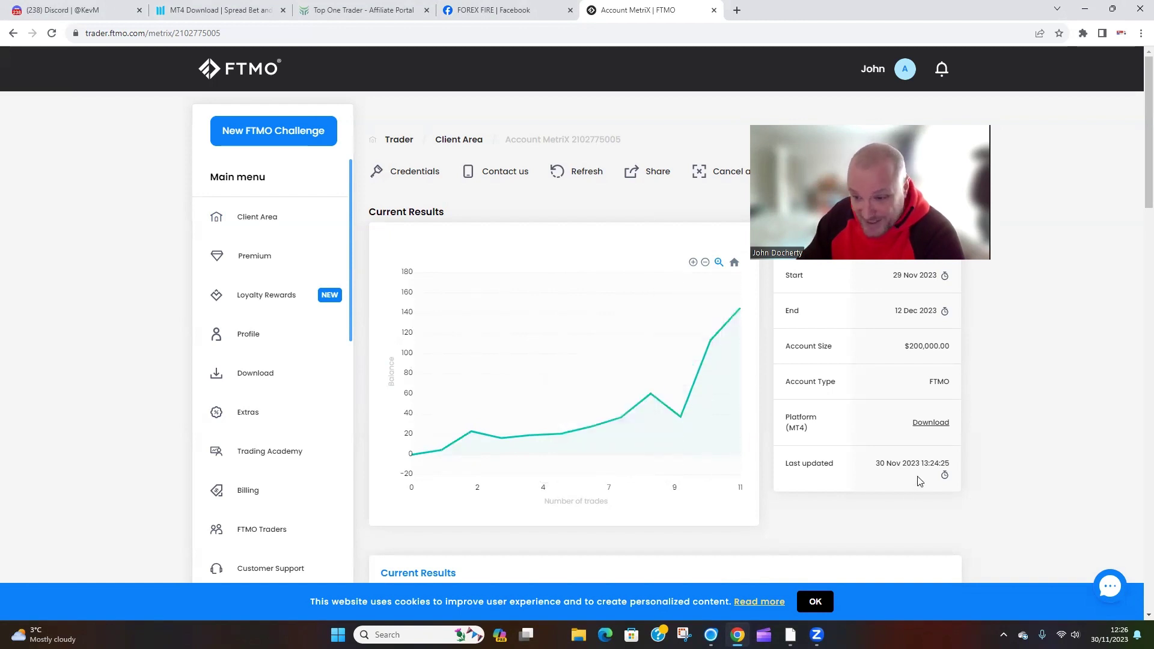
# - Highlight today's profit and review the consistency score, trading objectives, statistics and daily summary
pyautogui.scroll(-5, 775, 435)
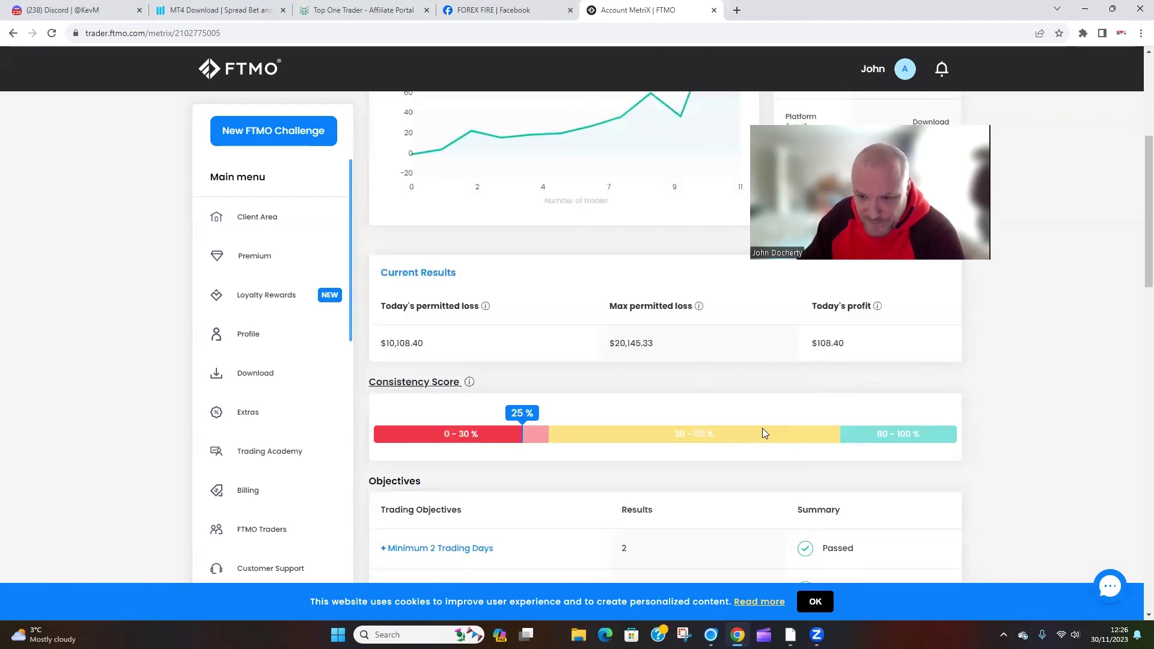
pyautogui.moveTo(882, 348); pyautogui.dragTo(791, 352)
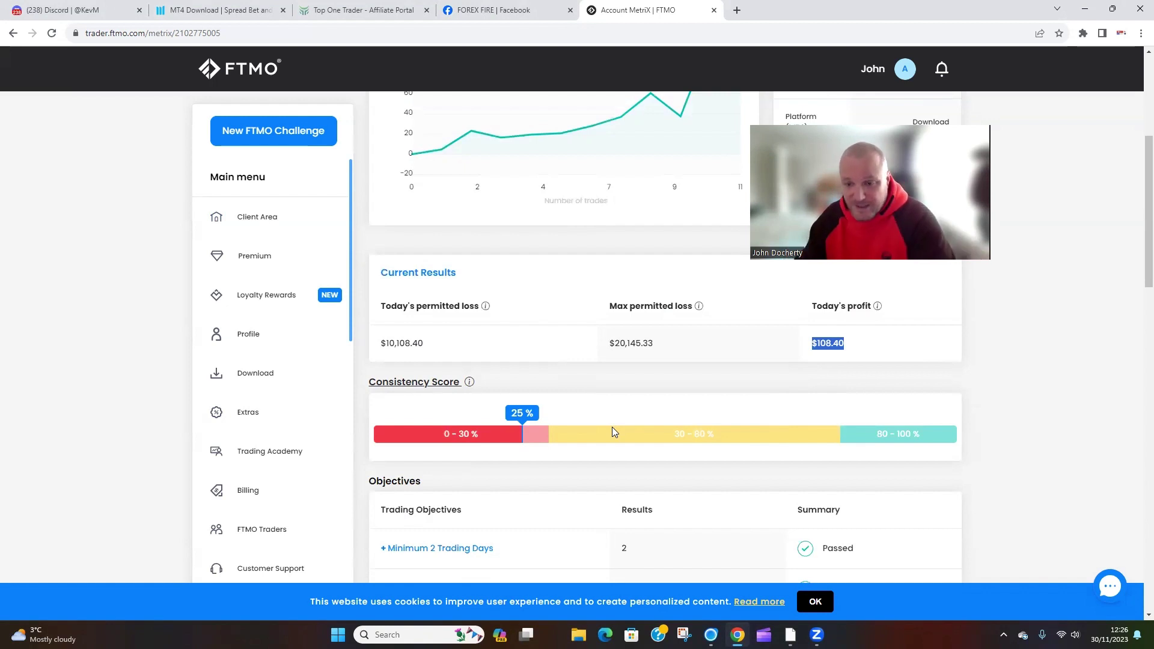
pyautogui.scroll(-3, 692, 397)
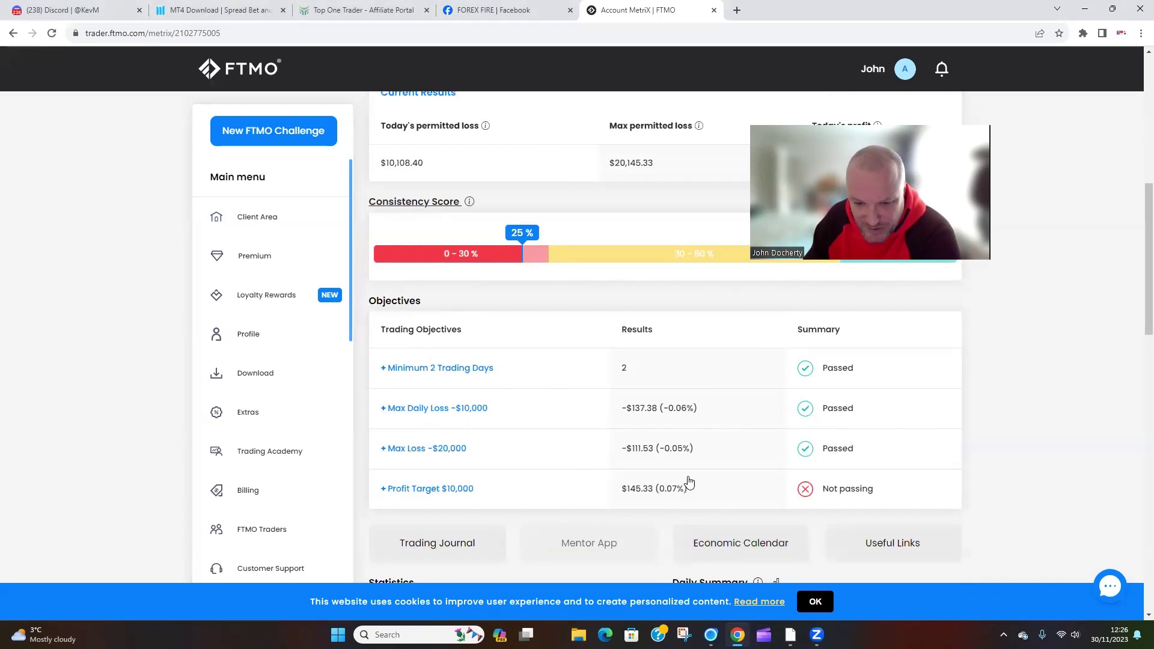
pyautogui.scroll(-4, 690, 481)
pyautogui.scroll(-2, 624, 455)
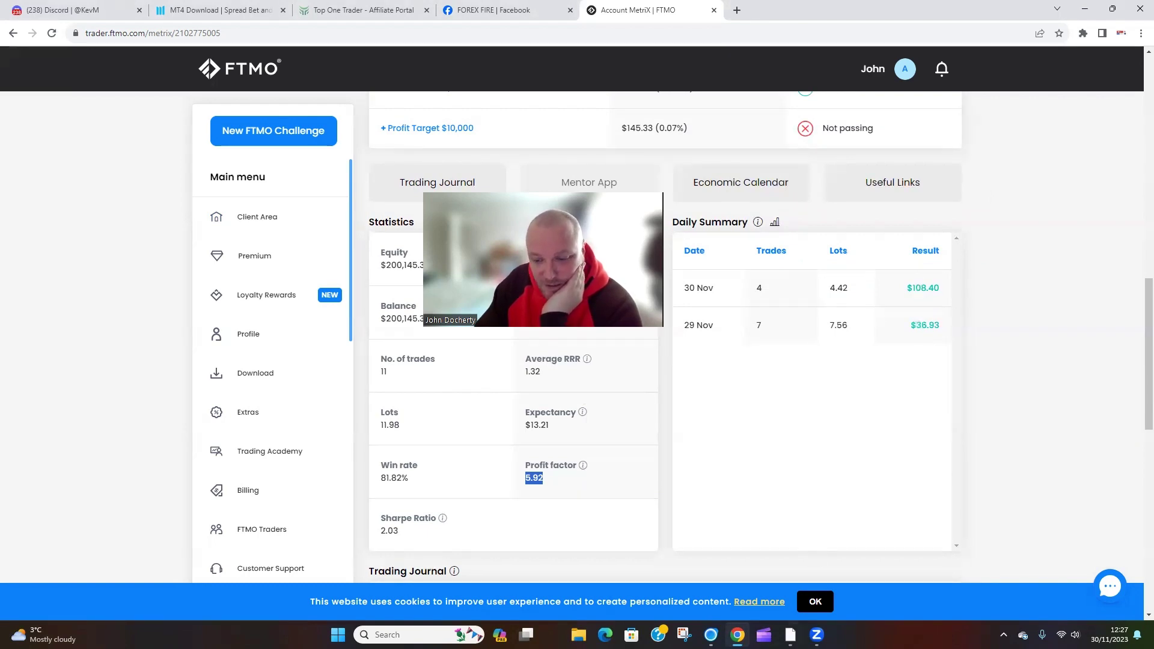
# - Switch to MetaTrader 4, maximize the NZDUSD chart and load the 14 popular.set preset into the LegendProTrader EA inputs
pyautogui.hotkey('alt', 'Tab')
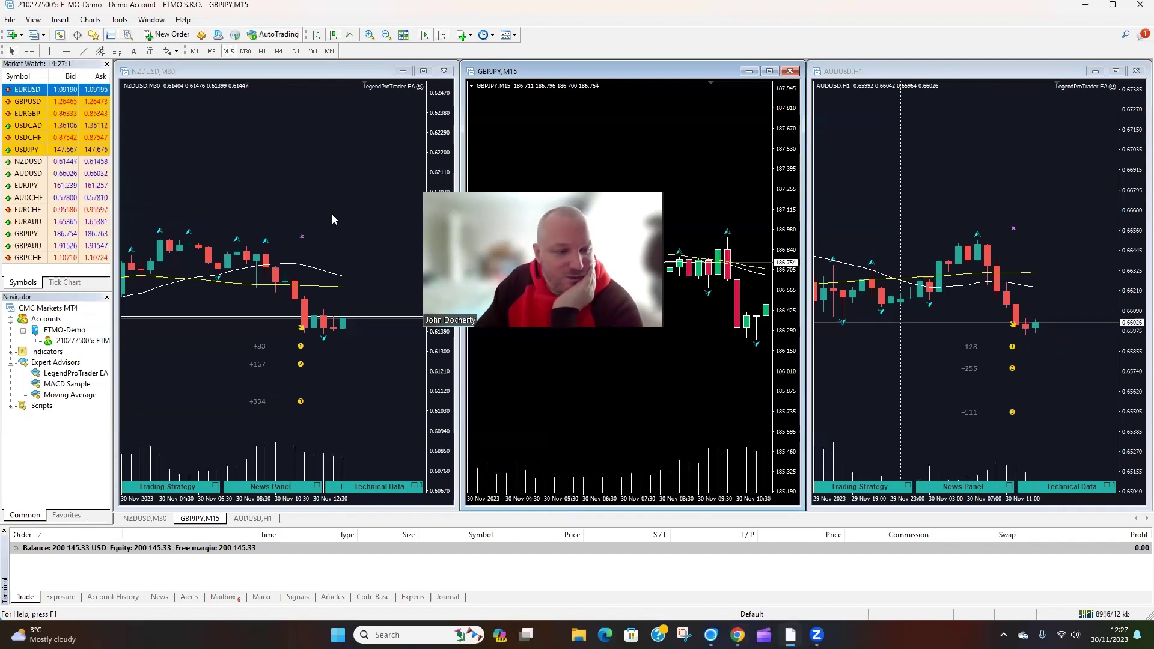
pyautogui.click(427, 72)
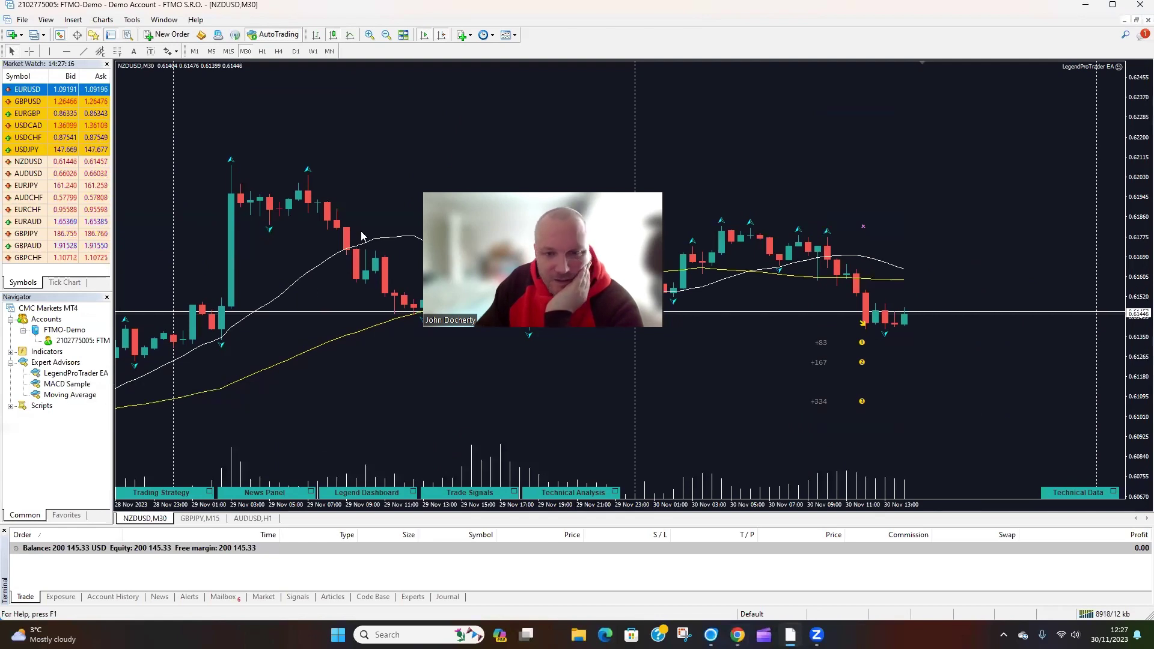
pyautogui.press('F7')
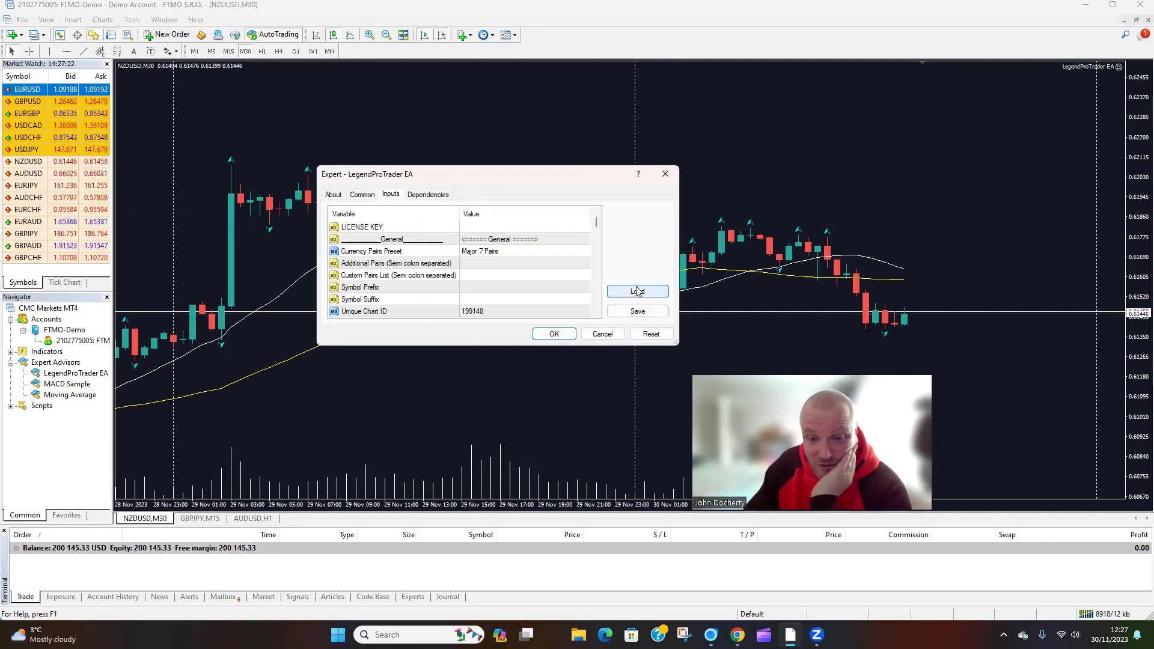
pyautogui.click(608, 289)
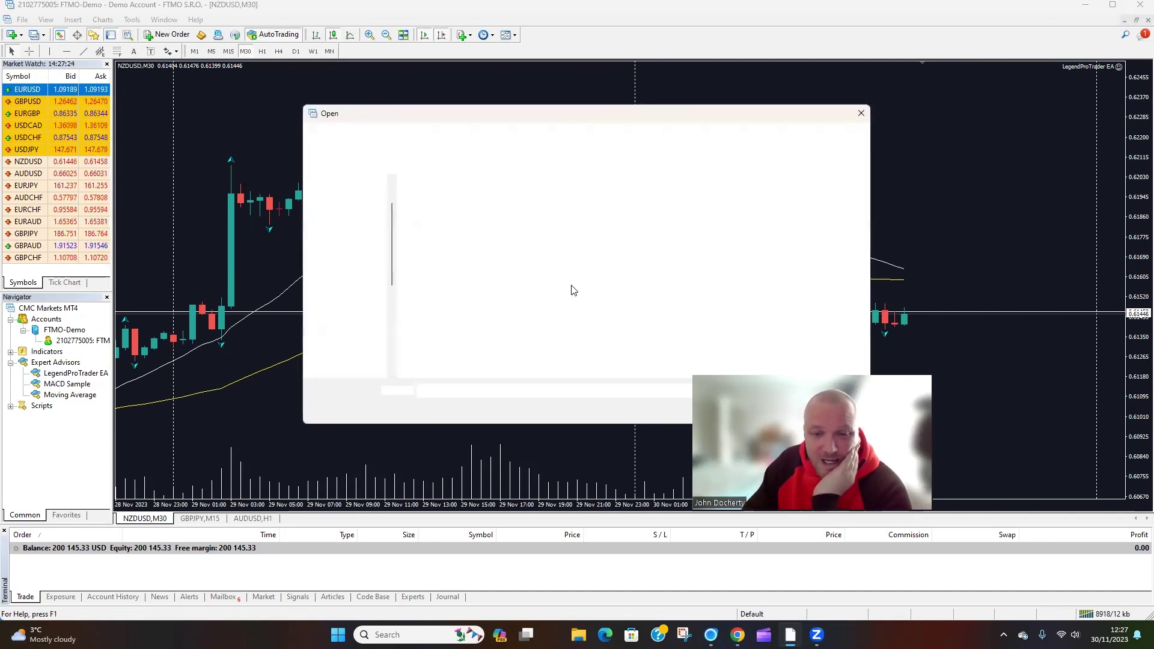
pyautogui.click(445, 202)
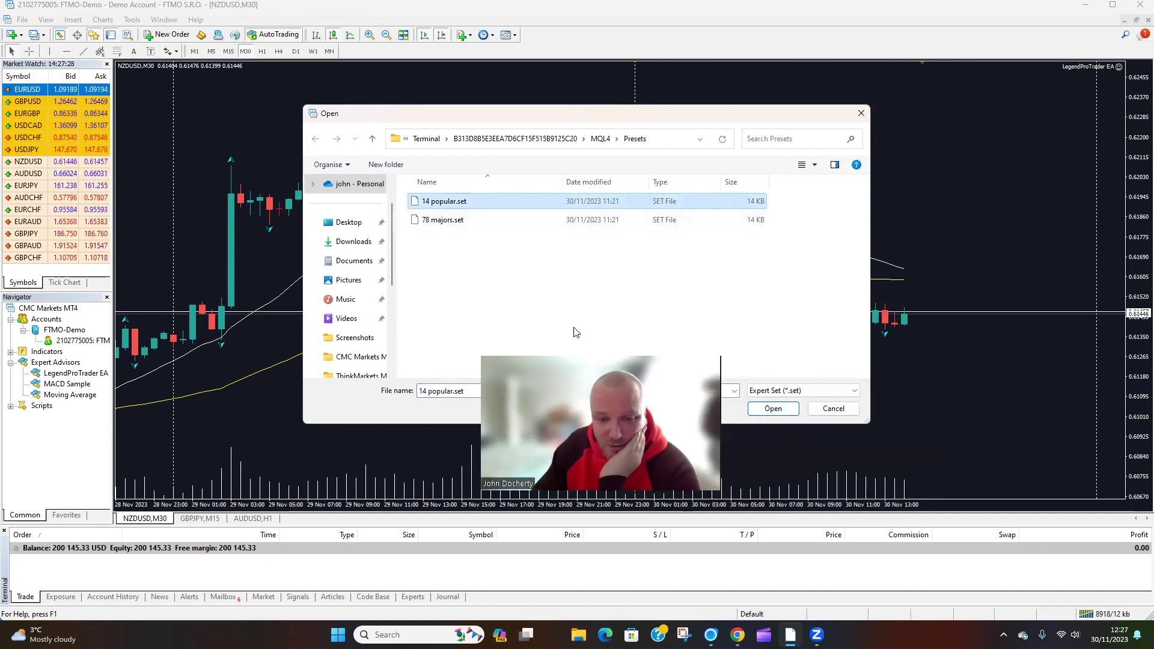
pyautogui.press('Return')
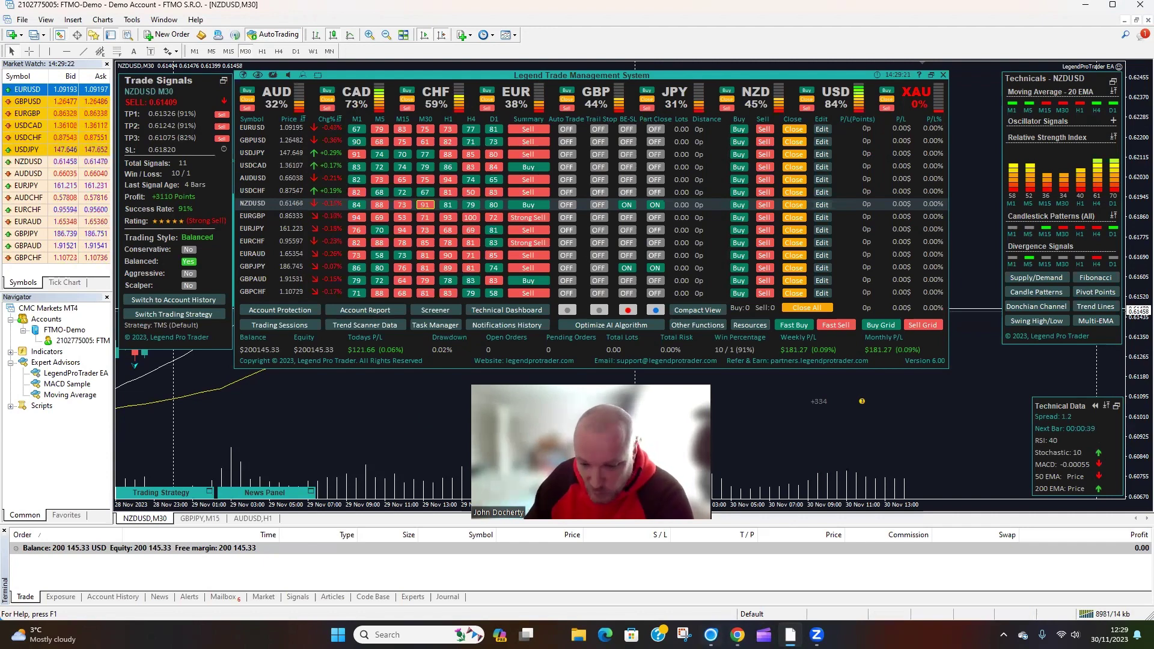
# - Switch back to the MetriX page in Chrome and highlight the profit factor value in the statistics
pyautogui.click(737, 634)
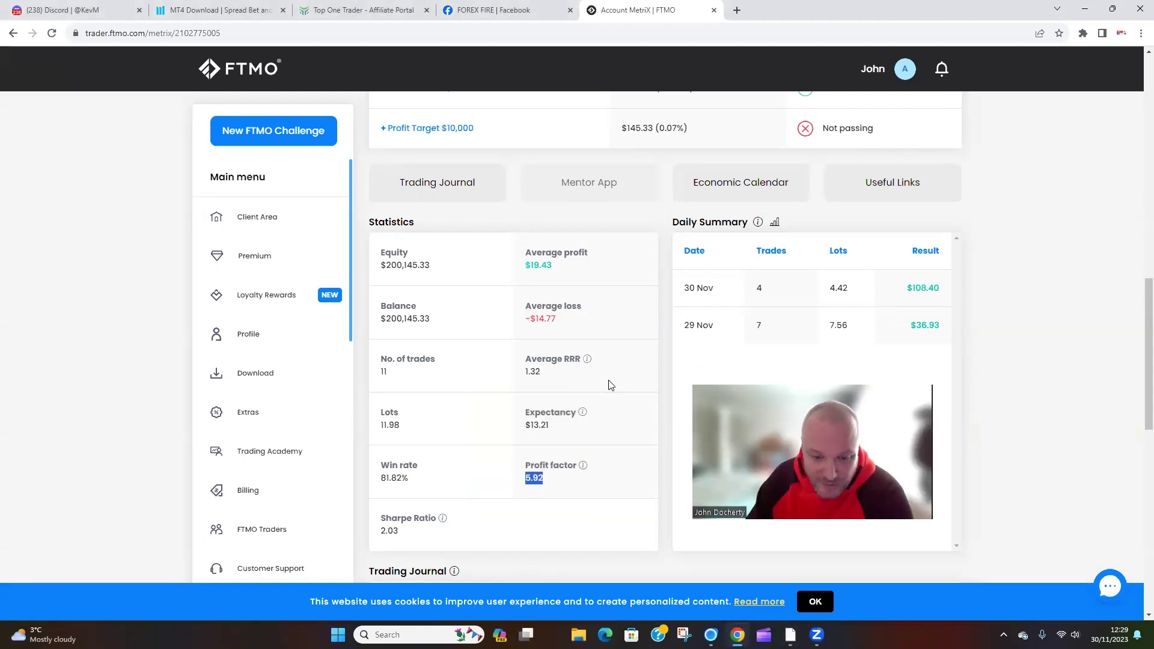
pyautogui.click(592, 497)
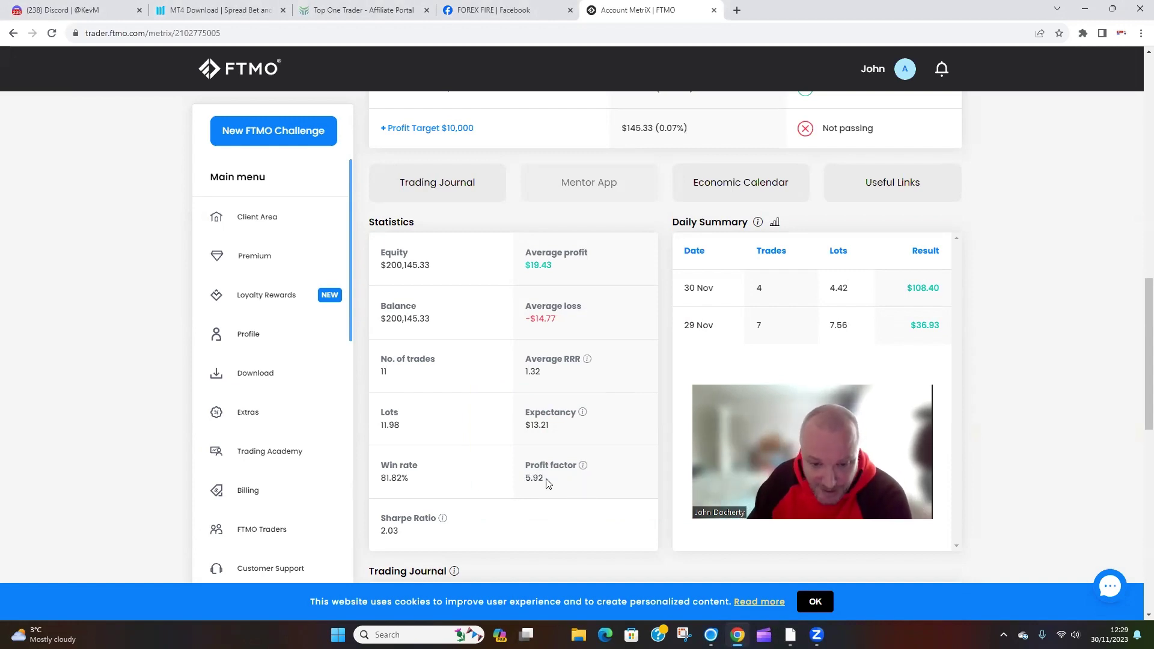
pyautogui.moveTo(546, 482); pyautogui.dragTo(526, 479)
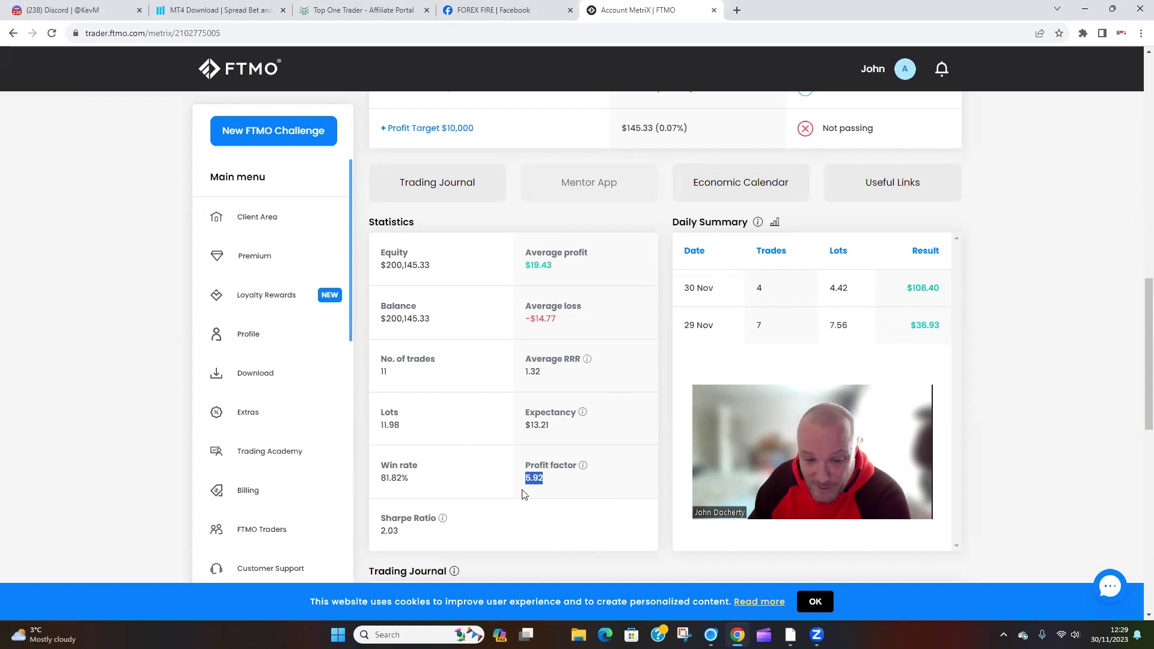